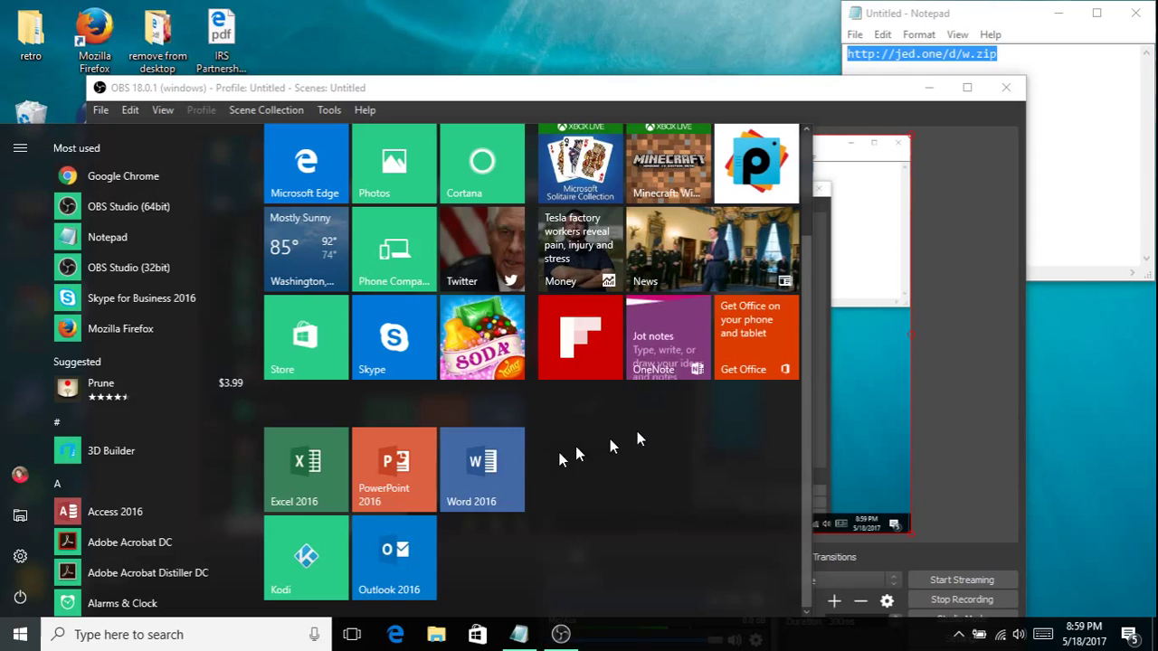
Launch Kodi from its tile in the Windows Start menu
click(315, 550)
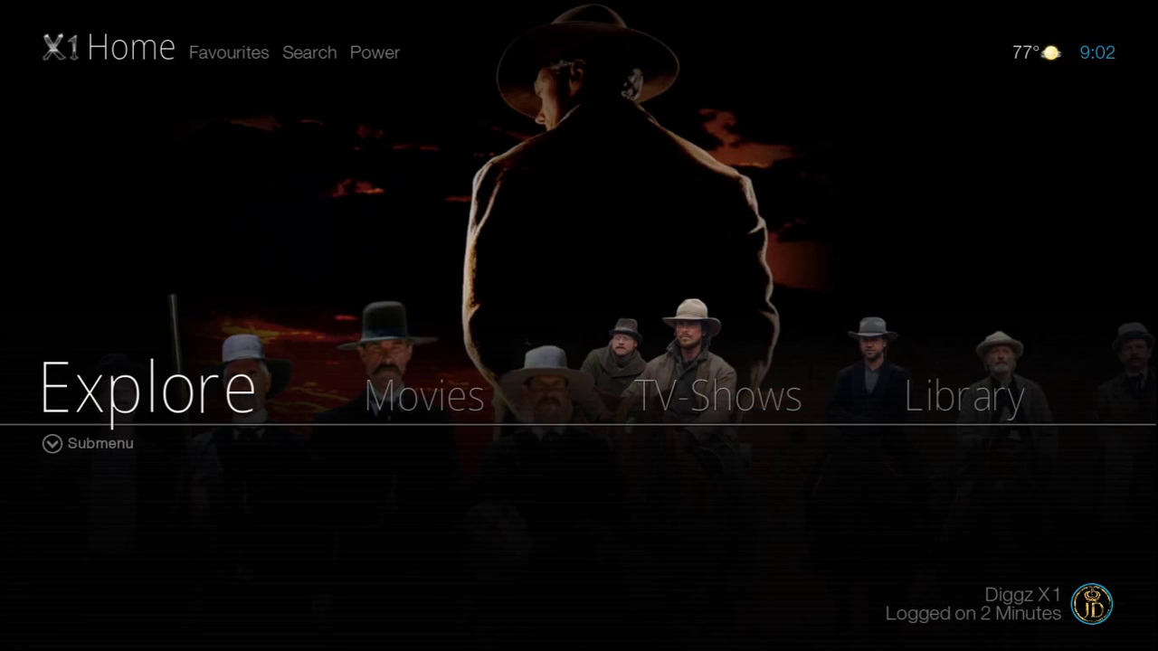
Open the Explore Diggz X1 collection and browse from 3D & 4K Movies to Food wine and cooking
key(Return)
key(BackSpace)
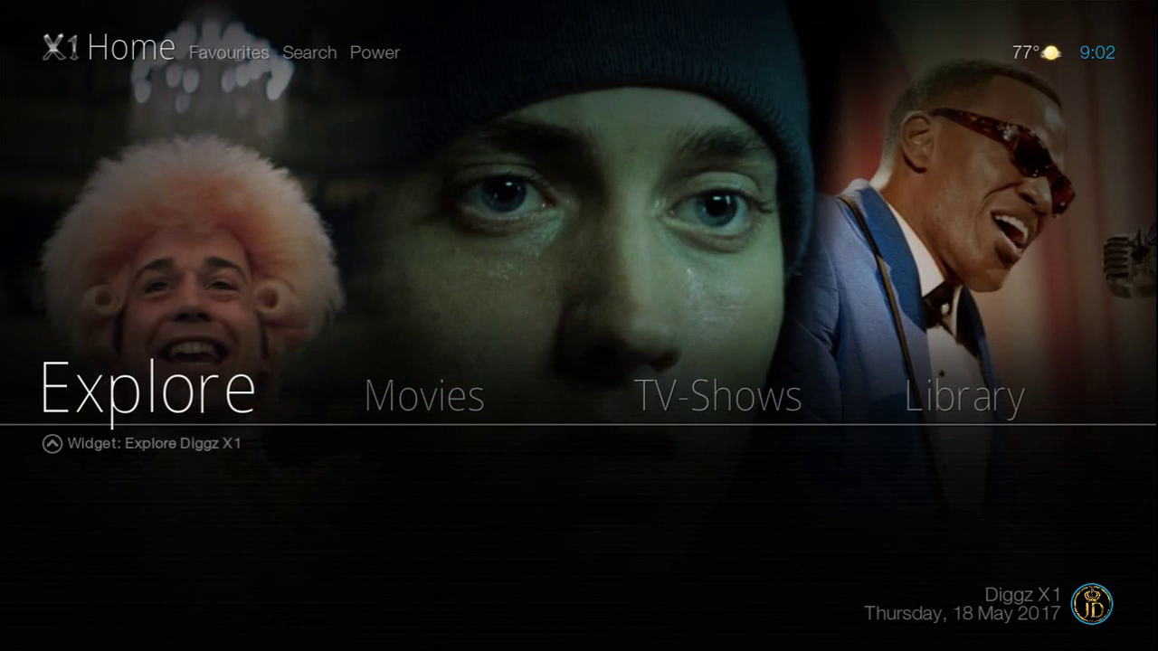
key(Up)
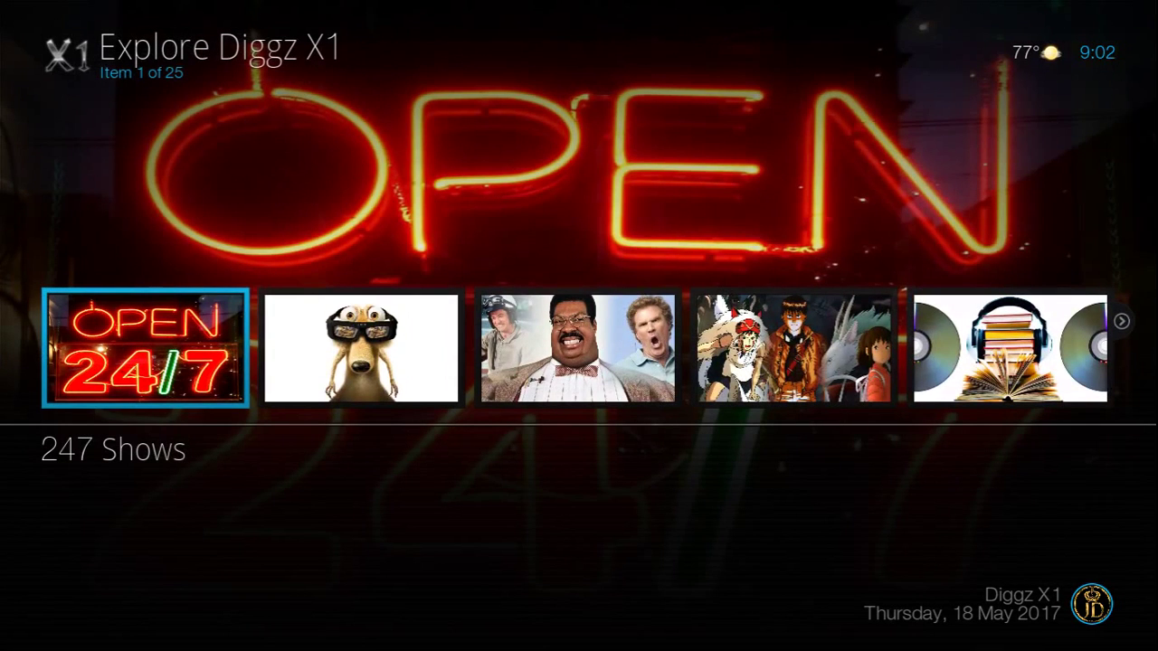
key(Right)
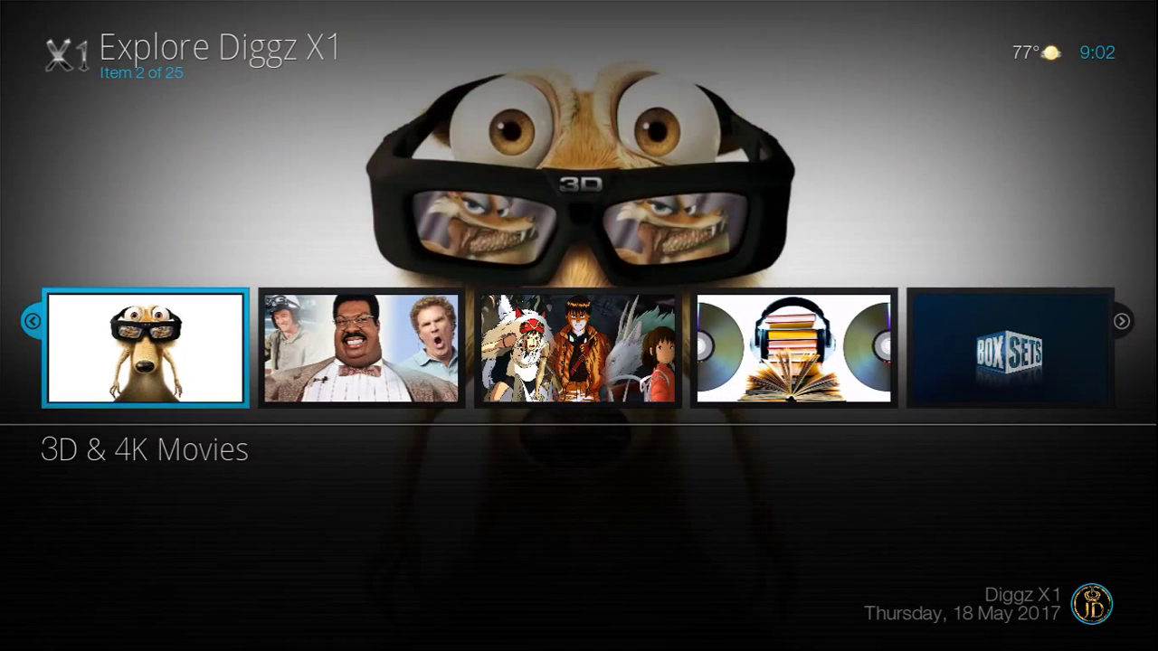
key(Right)
key(Right)
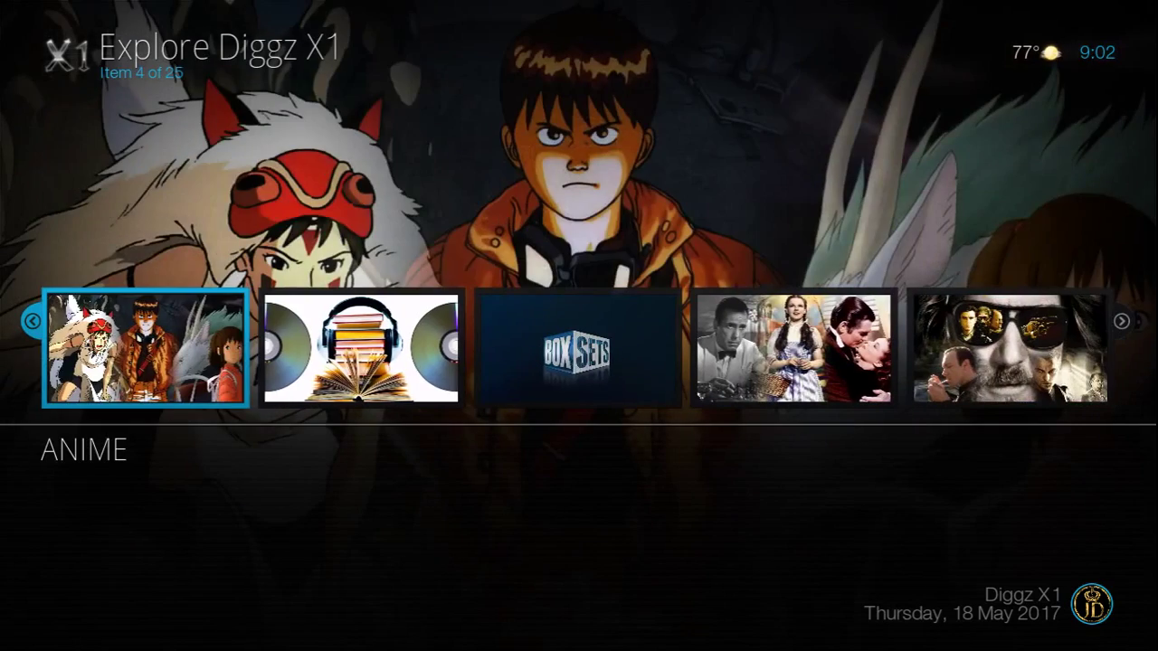
key(Right)
key(Right)
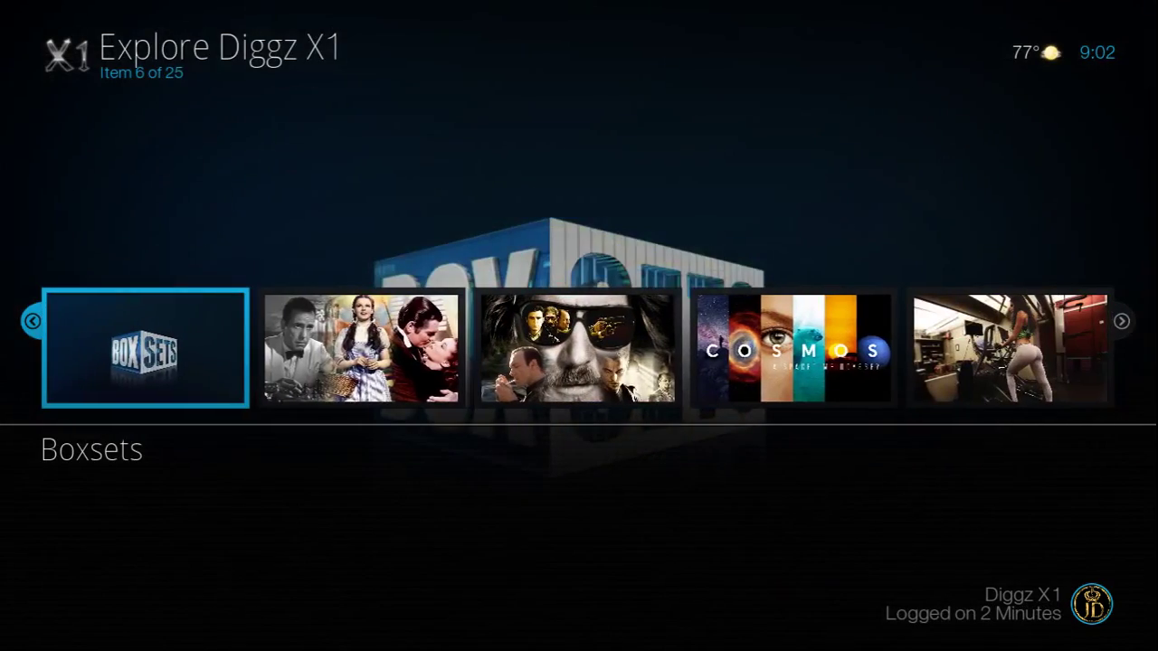
key(Right)
key(Right)
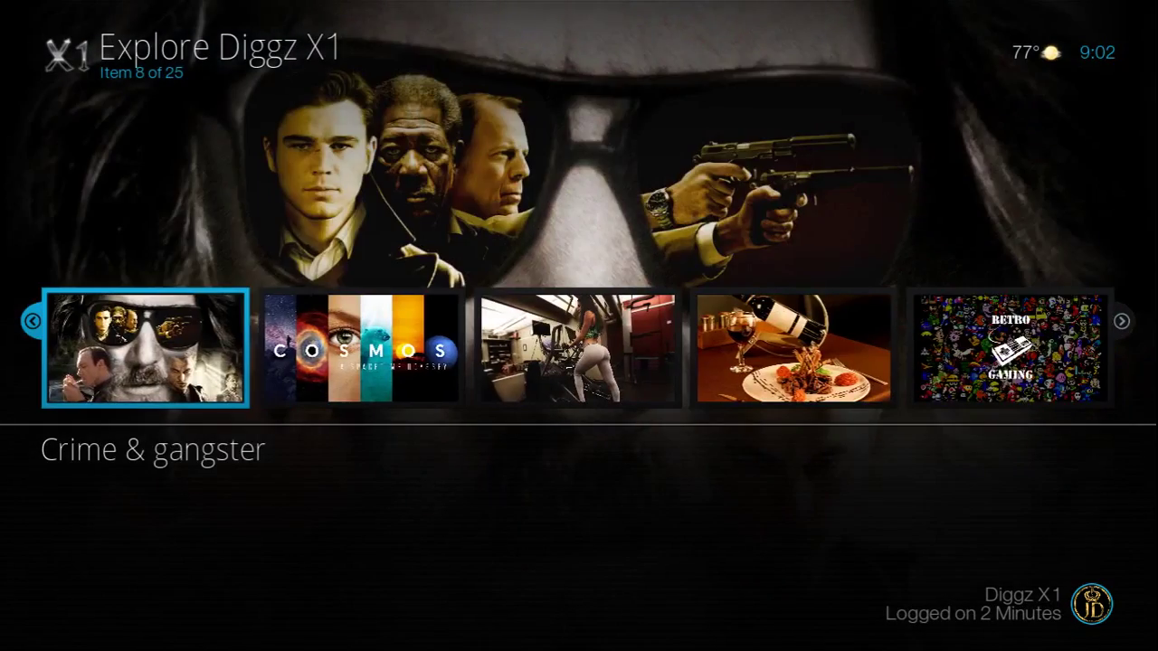
key(Right)
key(Right)
key(Right)
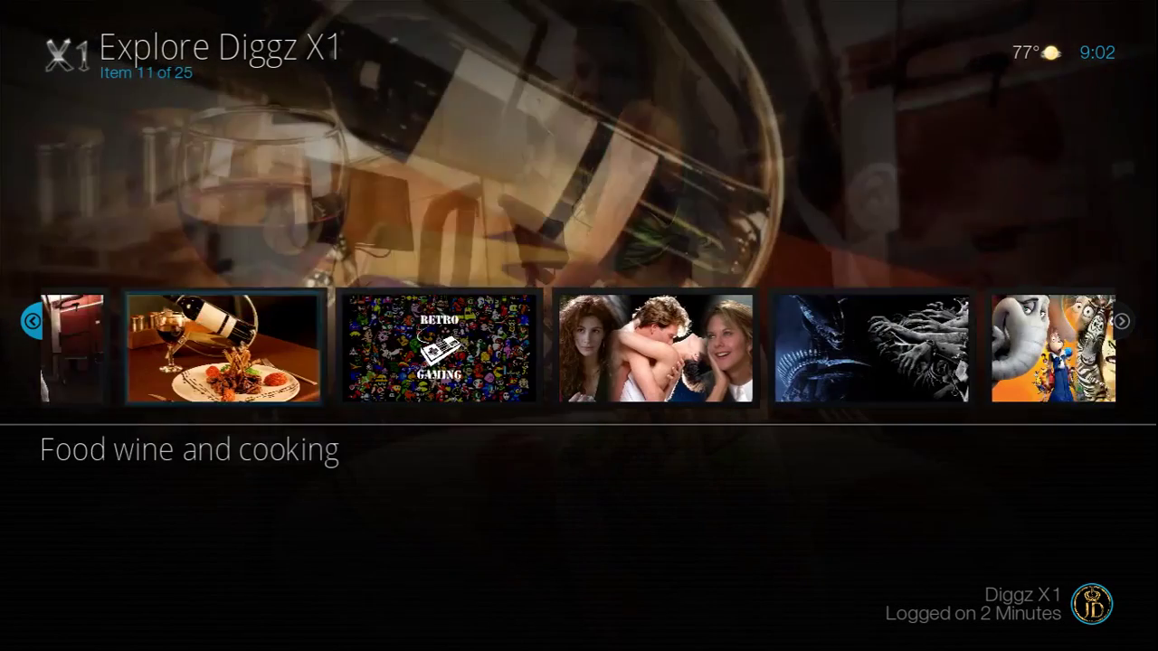
key(Right)
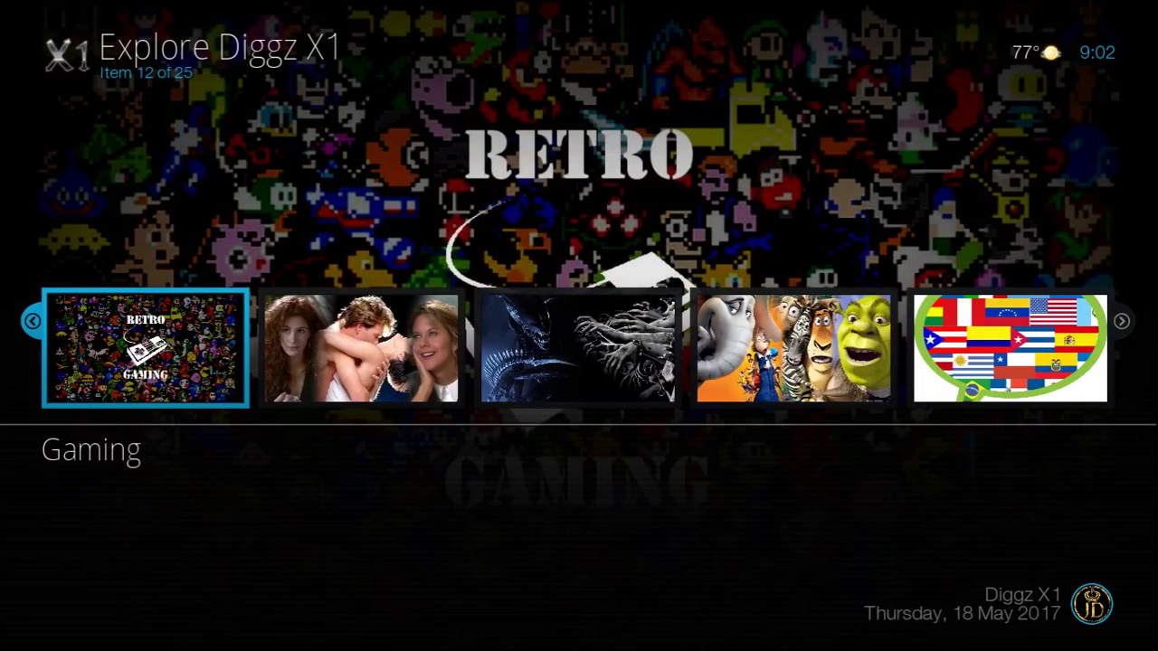
Continue through Her Place, Horror, Kids, Latino, News, Sci-Fi and Kung-Fu, wrapping to 247 Shows
key(Right)
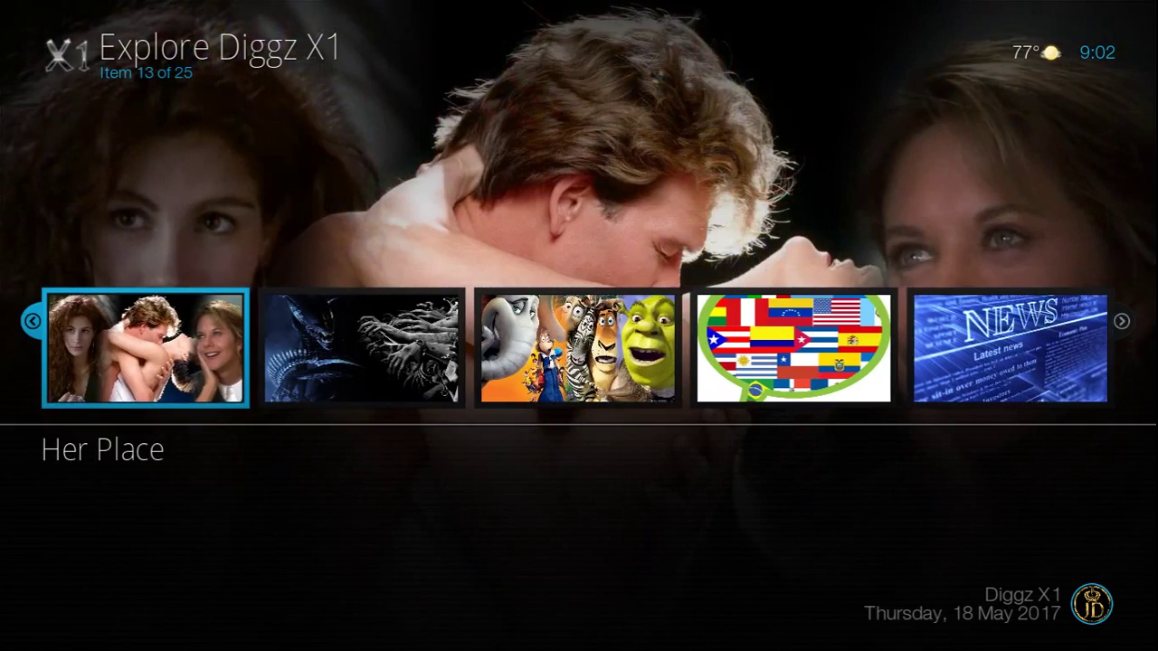
key(Right)
key(Right)
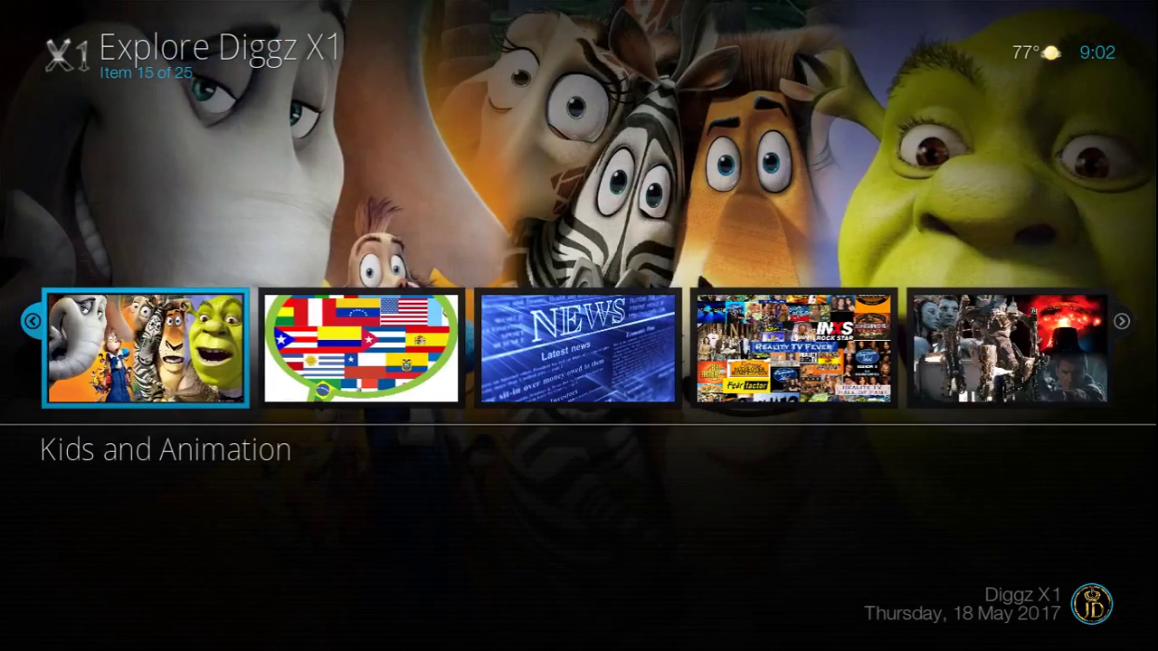
key(Right)
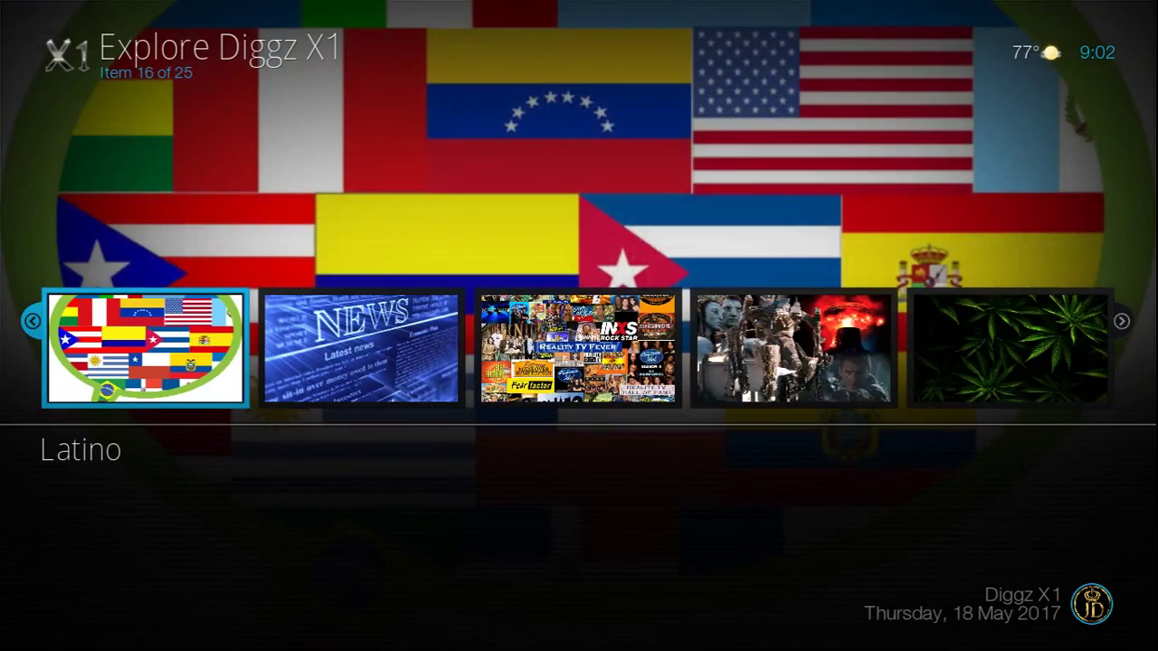
key(Right)
key(Right)
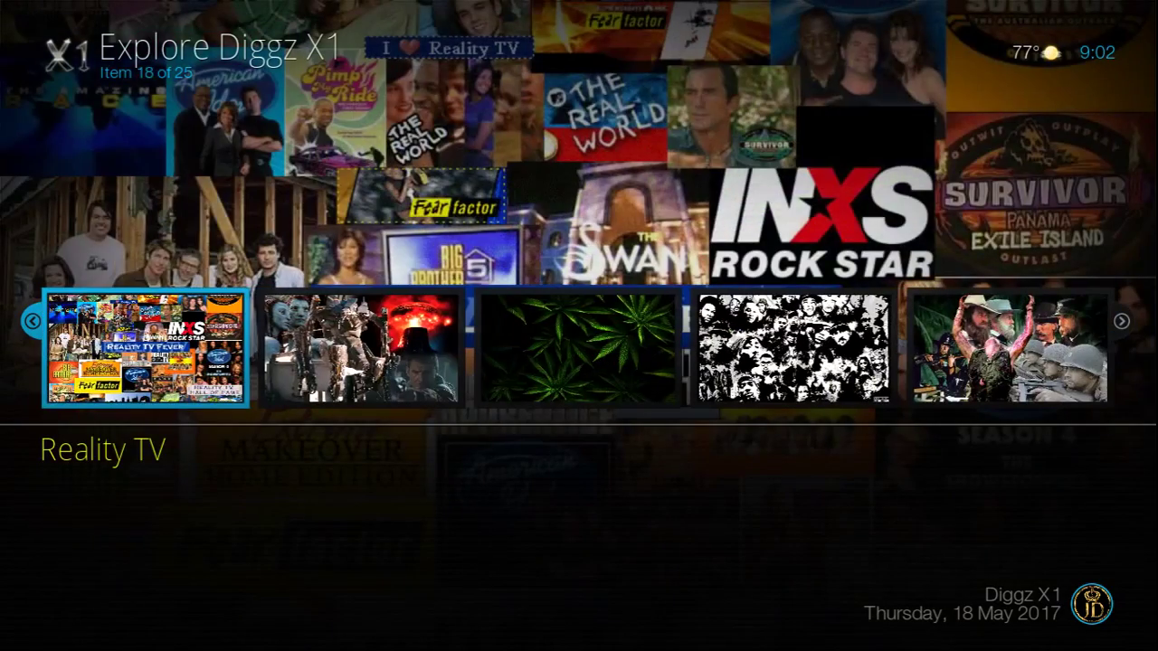
key(Right)
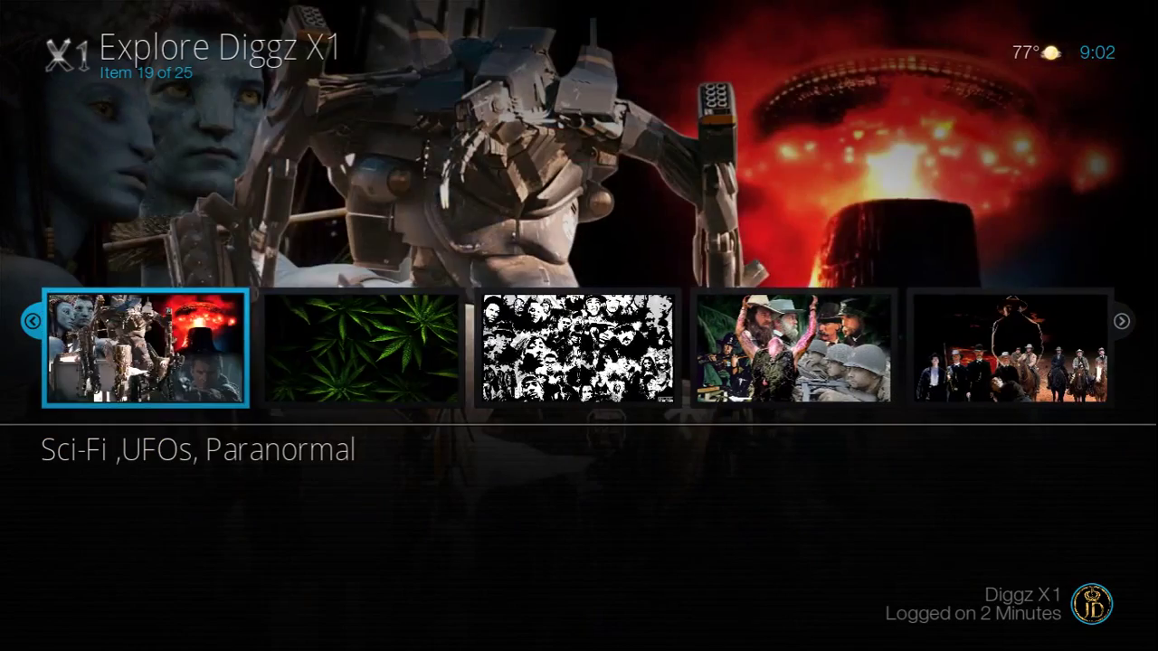
key(Right)
key(Right)
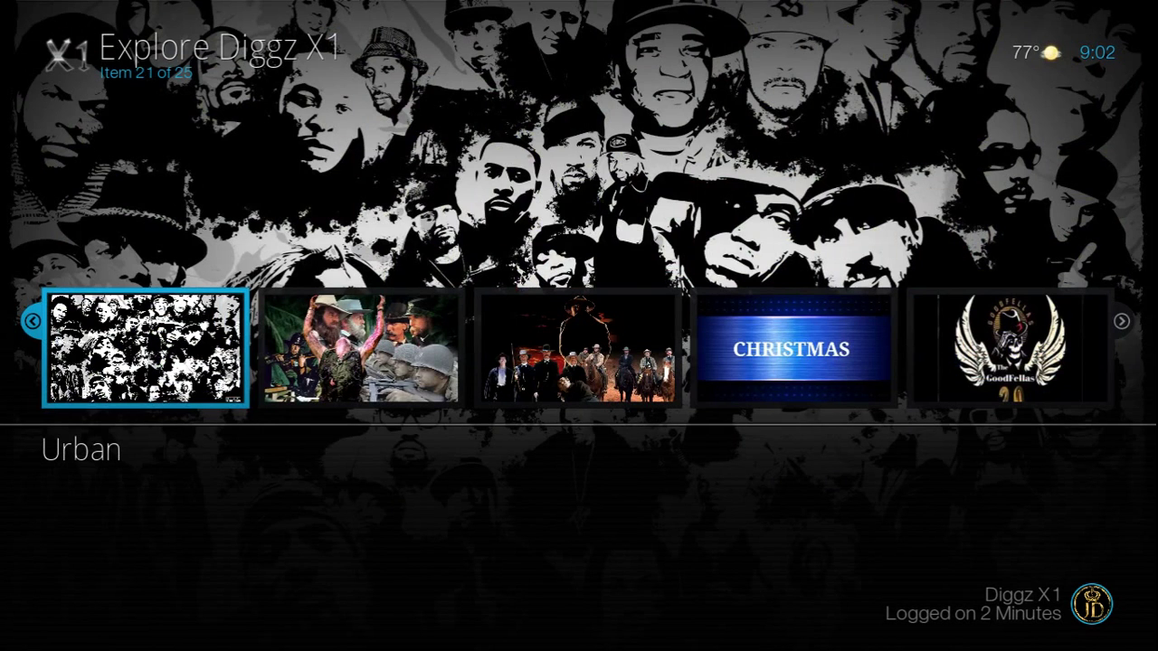
key(Right)
key(Right)
key(Right)
key(Right)
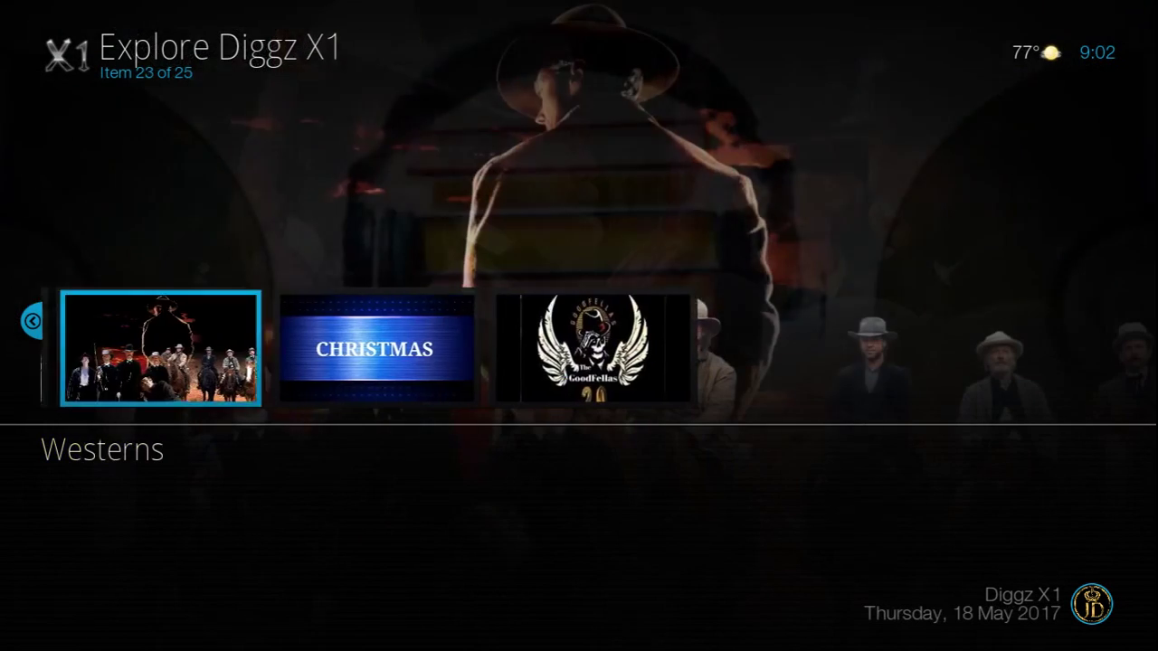
key(Right)
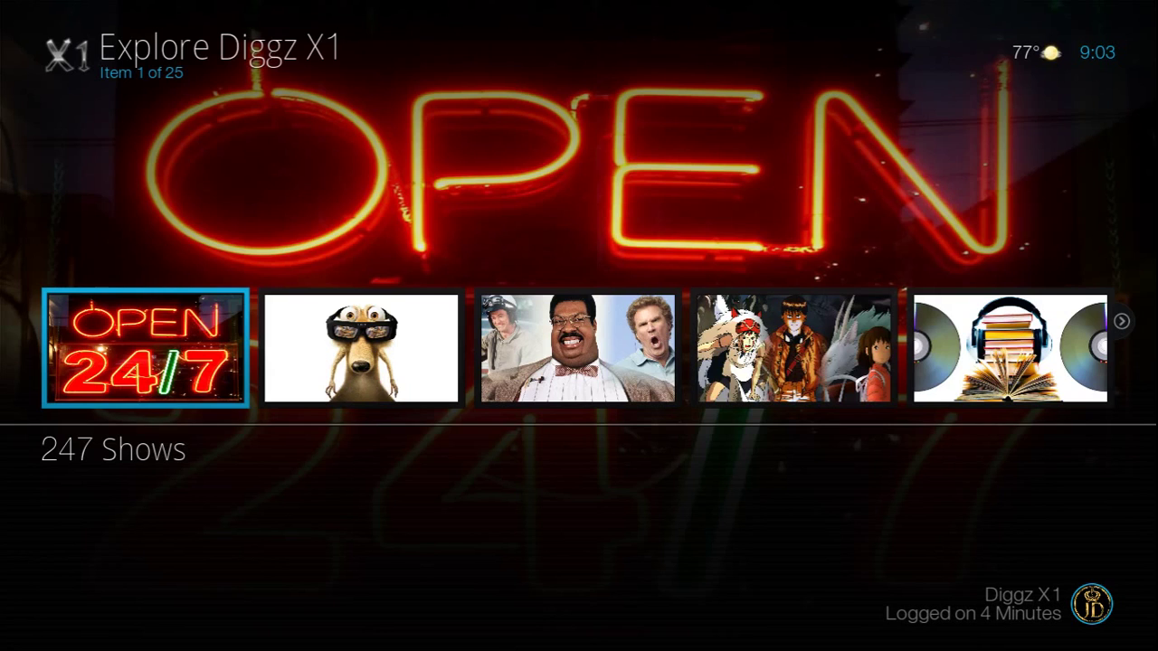
Open the All In One explore collection, step to All Comedy, and return home
key(BackSpace)
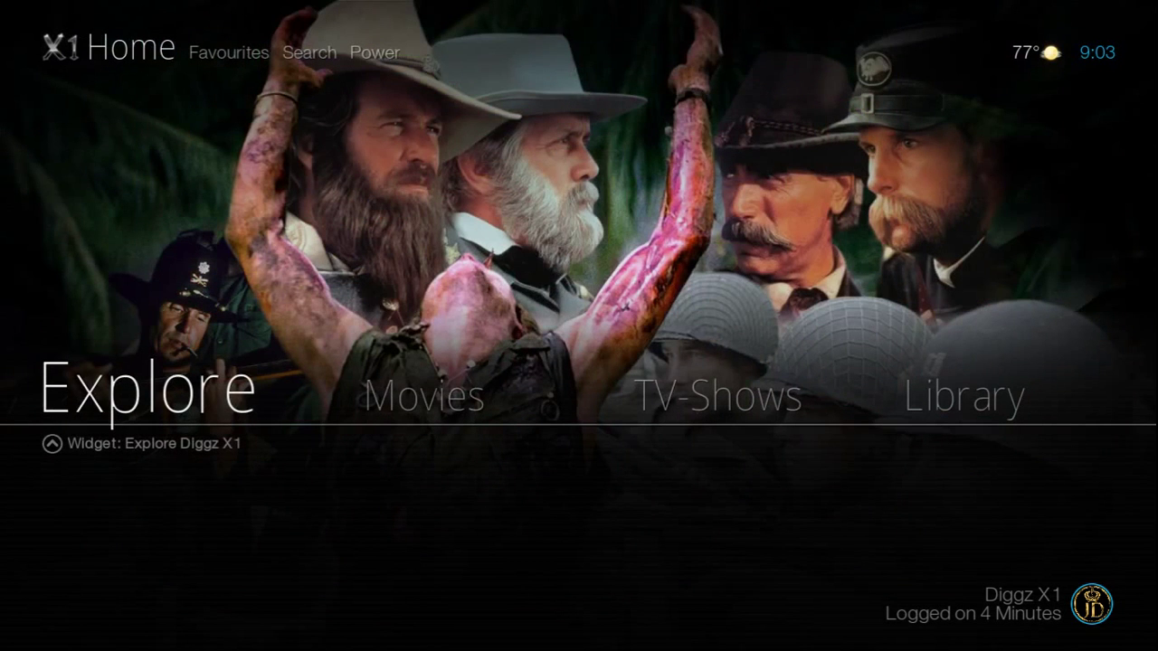
key(Down)
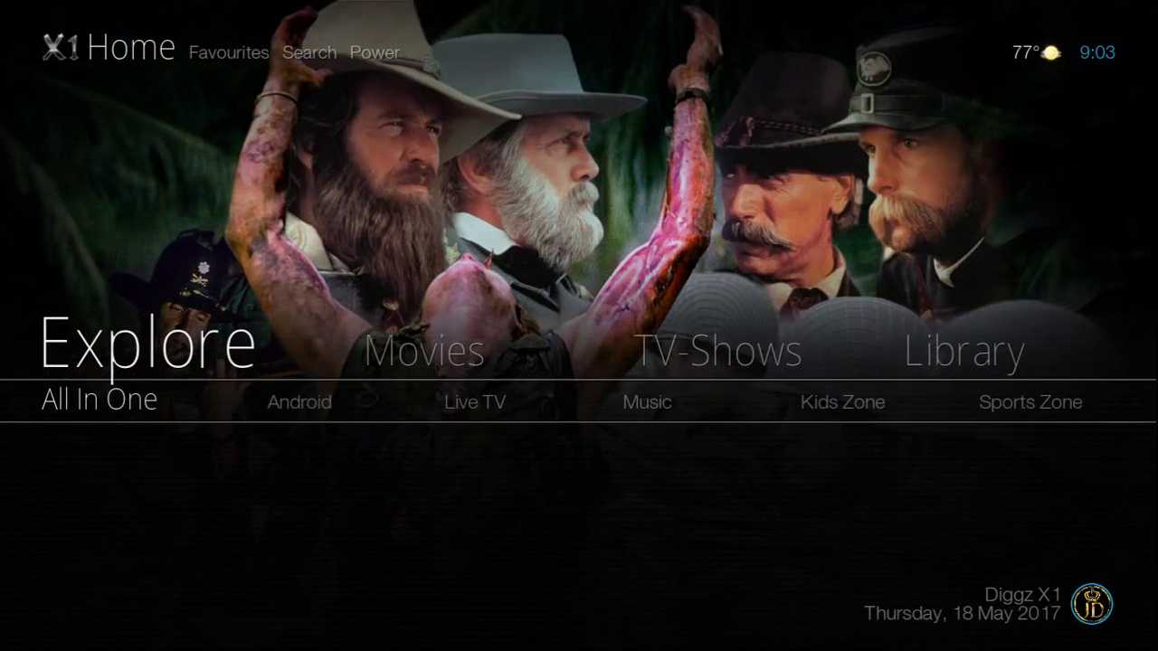
key(Return)
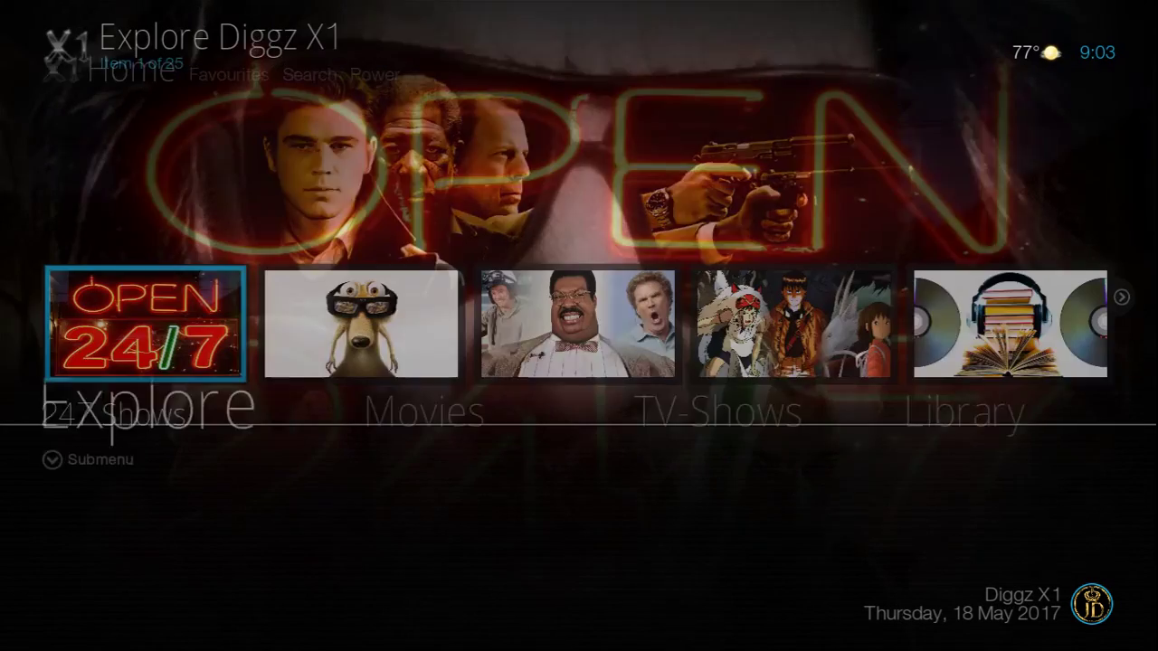
key(Right)
key(Right)
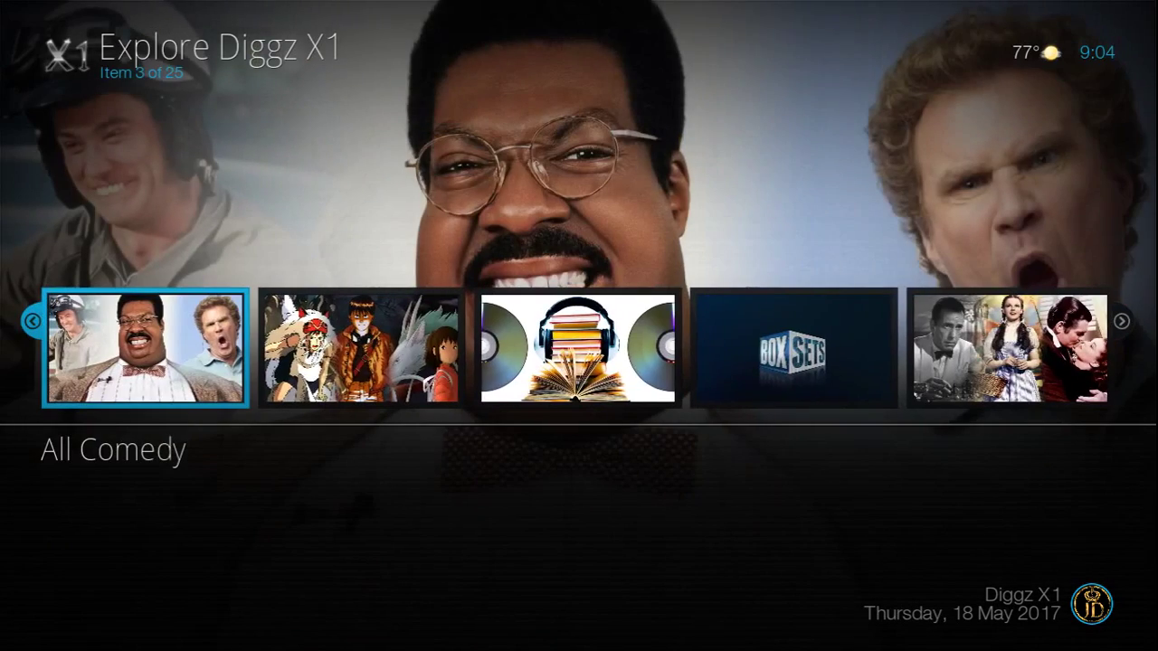
key(BackSpace)
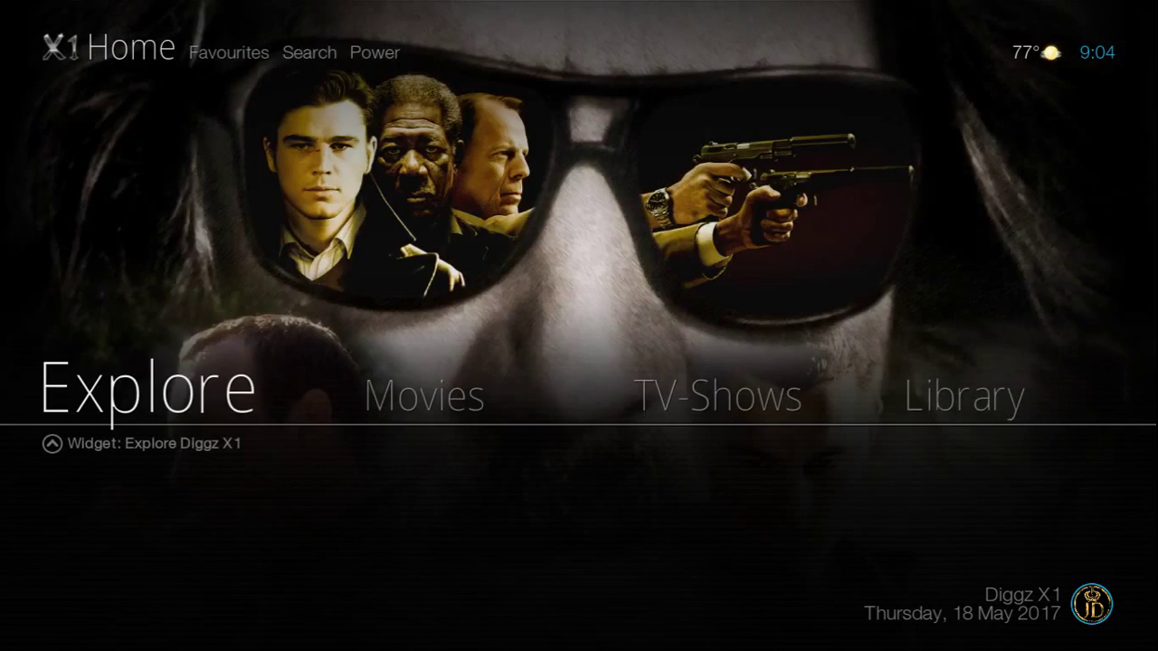
Step through the Explore submenu entries Android, Live TV, Music and Kids Zone to Fitness
key(Down)
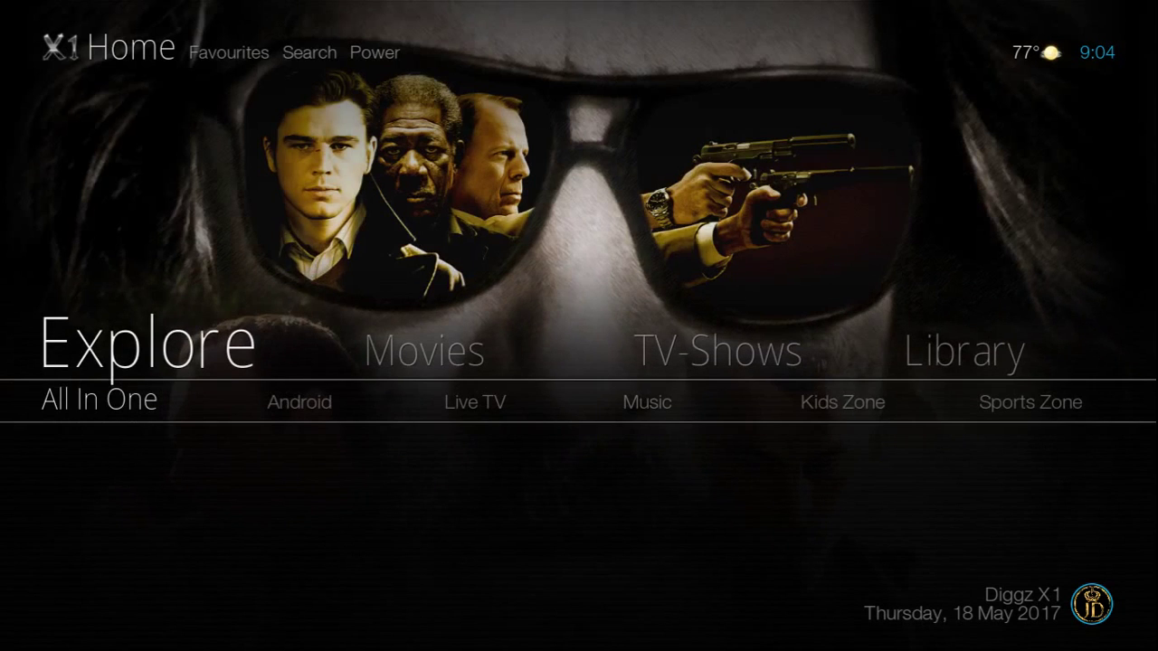
key(Right)
key(Right)
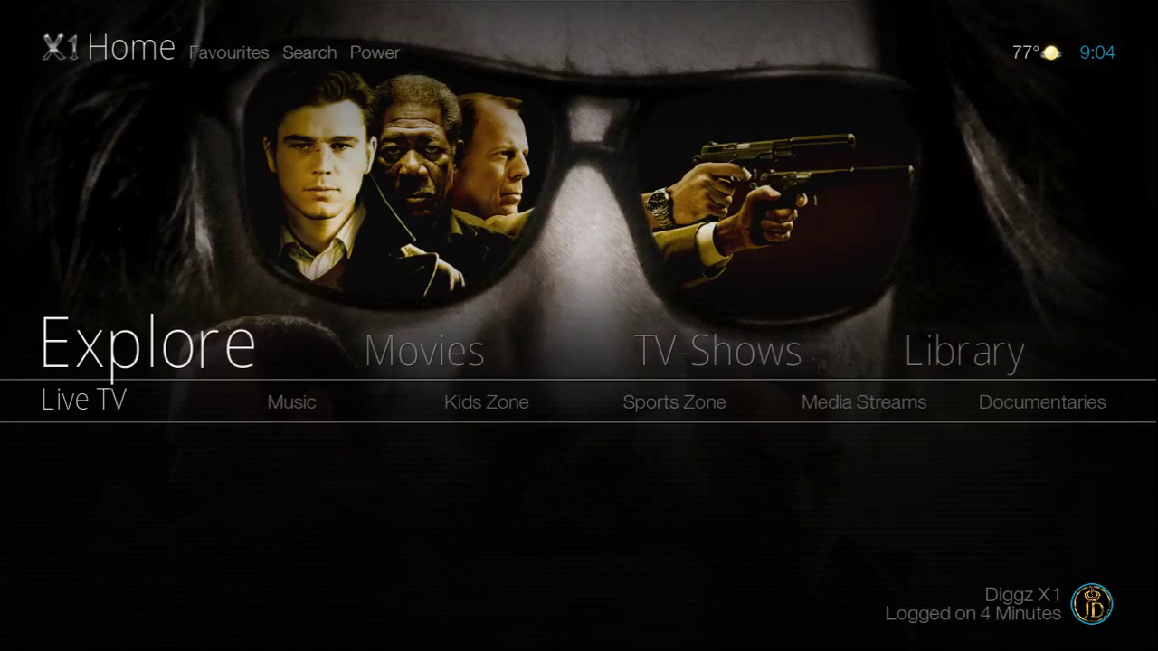
key(Right)
key(Right)
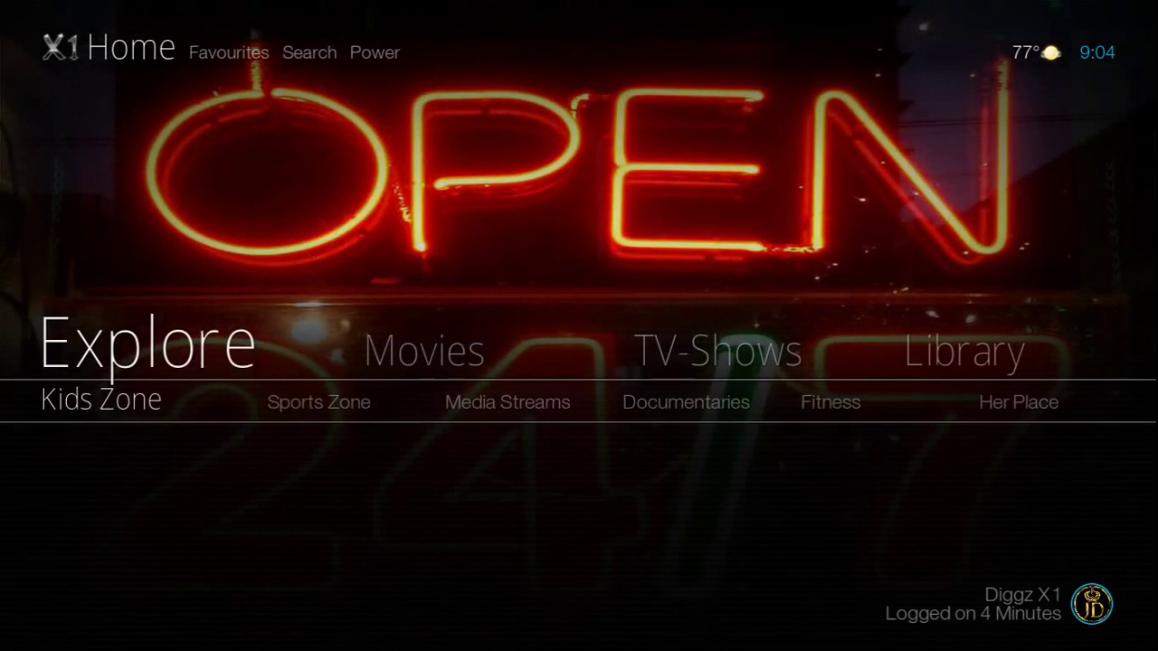
key(Right)
key(Right)
key(Right)
key(Right)
key(Right)
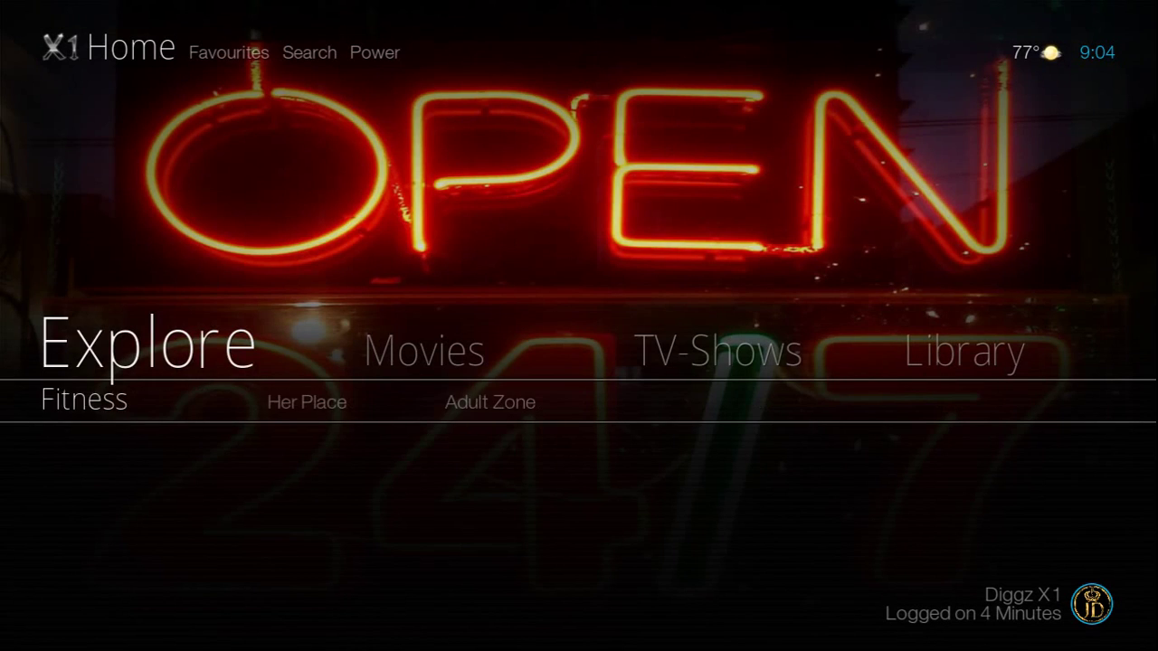
Browse the Trending movies list past The Shack and The Great Wall, then return home
key(Up)
key(Right)
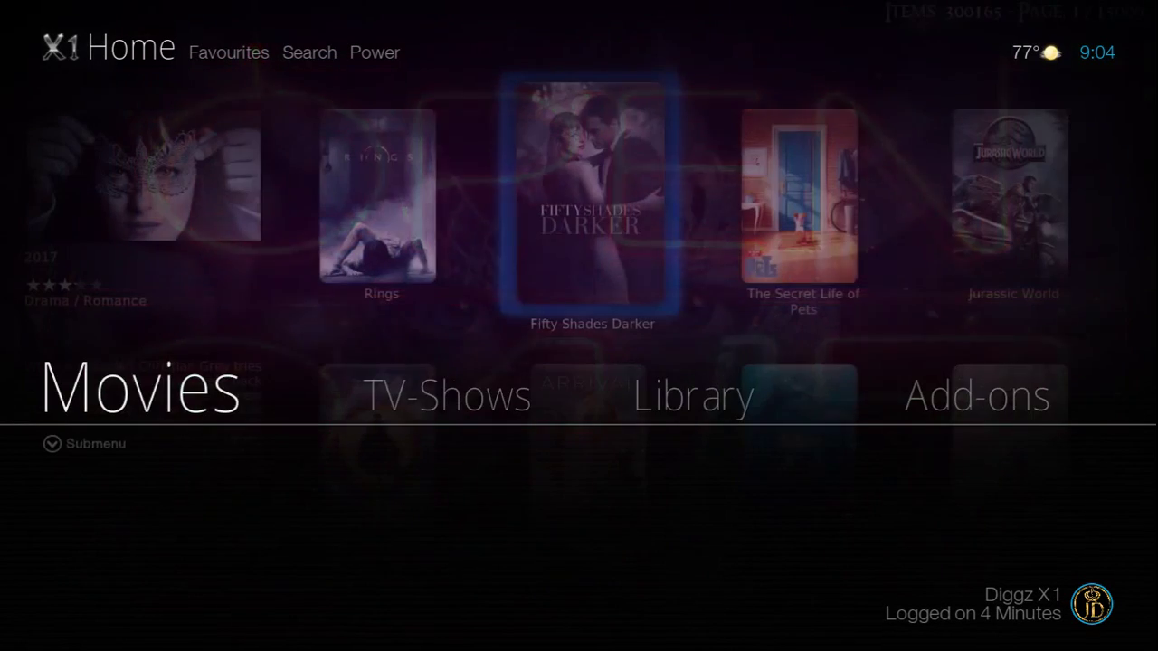
key(Return)
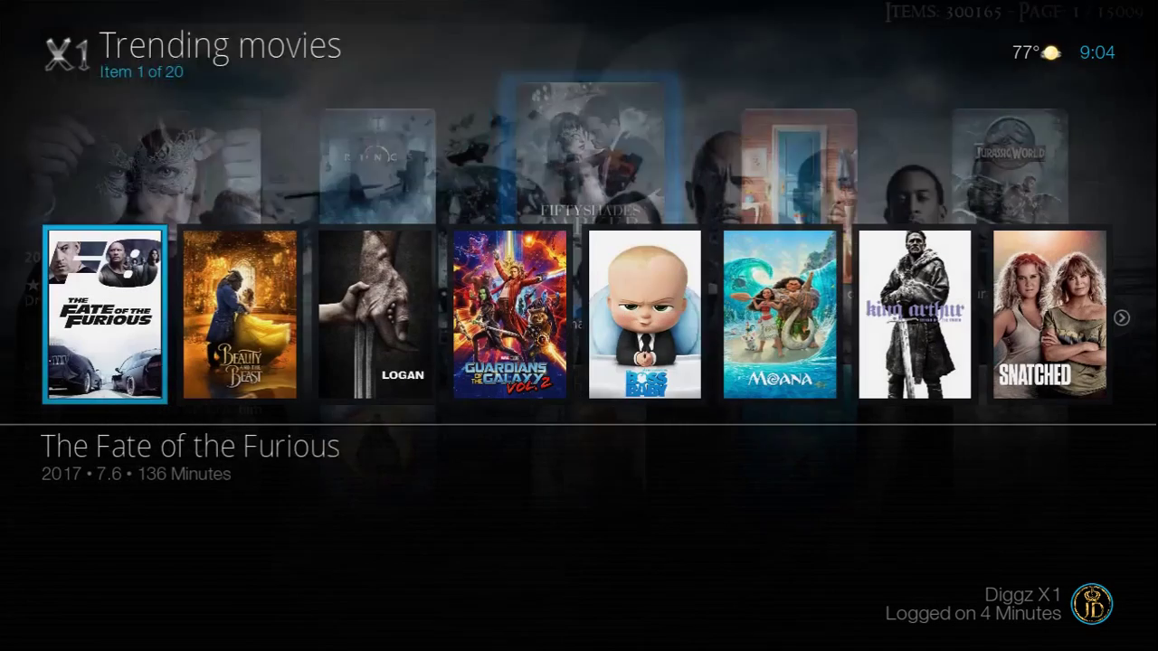
key(Right)
key(Right)
key(Right)
key(Right)
key(Right)
key(Right)
key(Right)
key(Right)
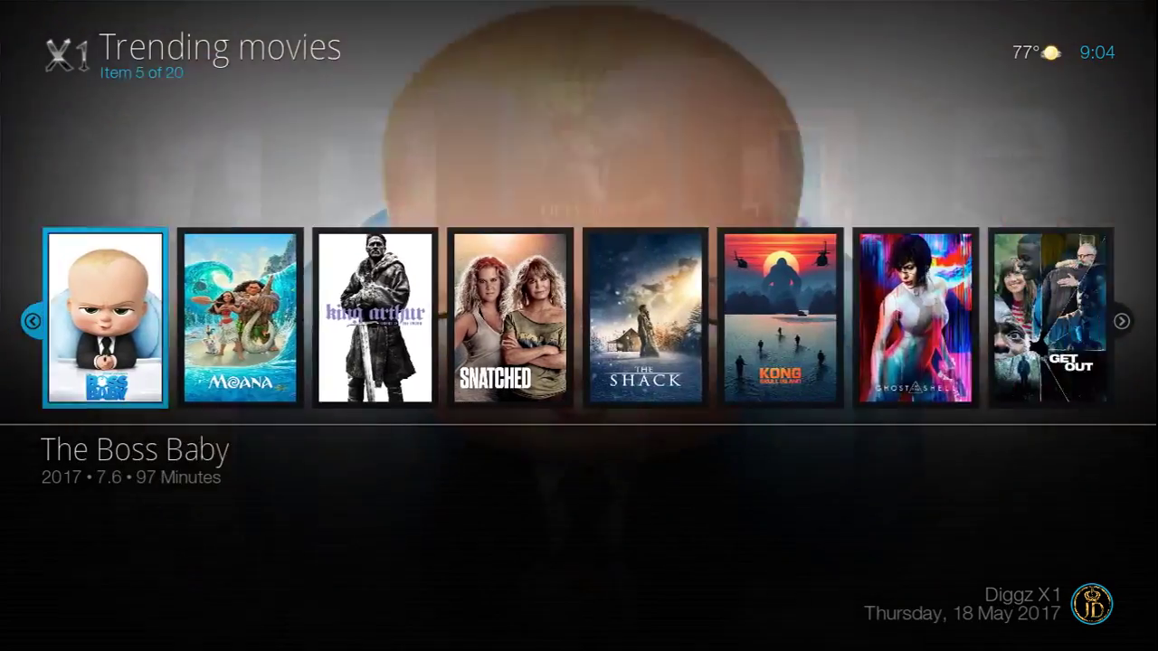
key(Right)
key(Right)
key(Right)
key(Right)
key(Right)
key(Right)
key(Right)
key(Right)
key(Right)
key(Right)
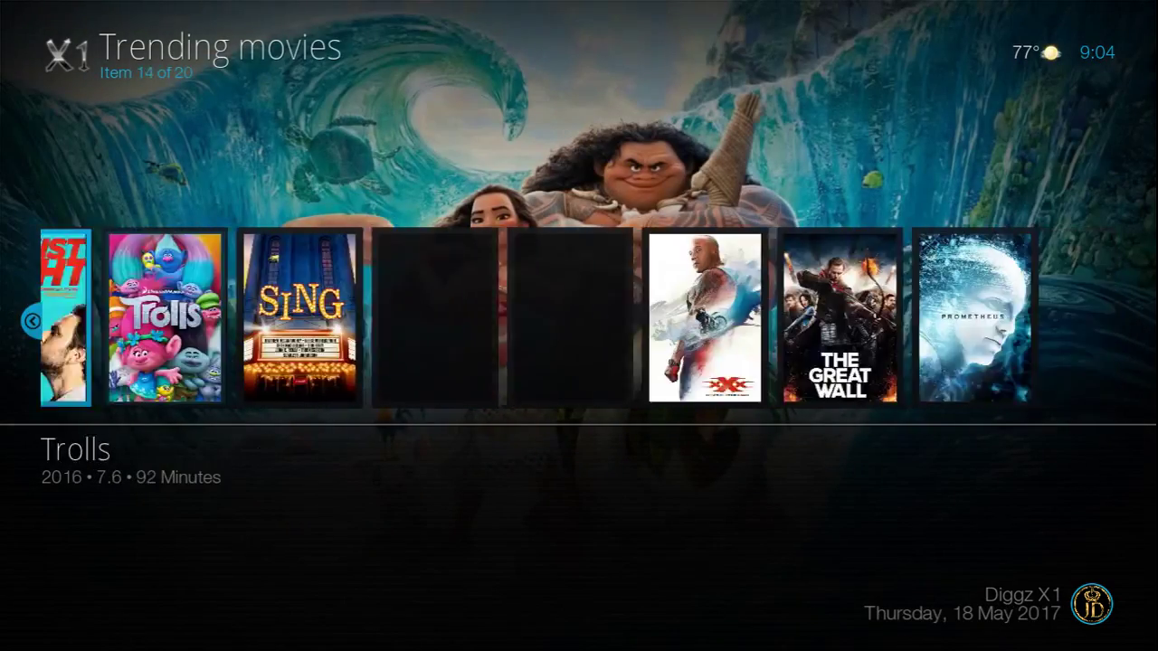
key(Right)
key(Right)
key(Right)
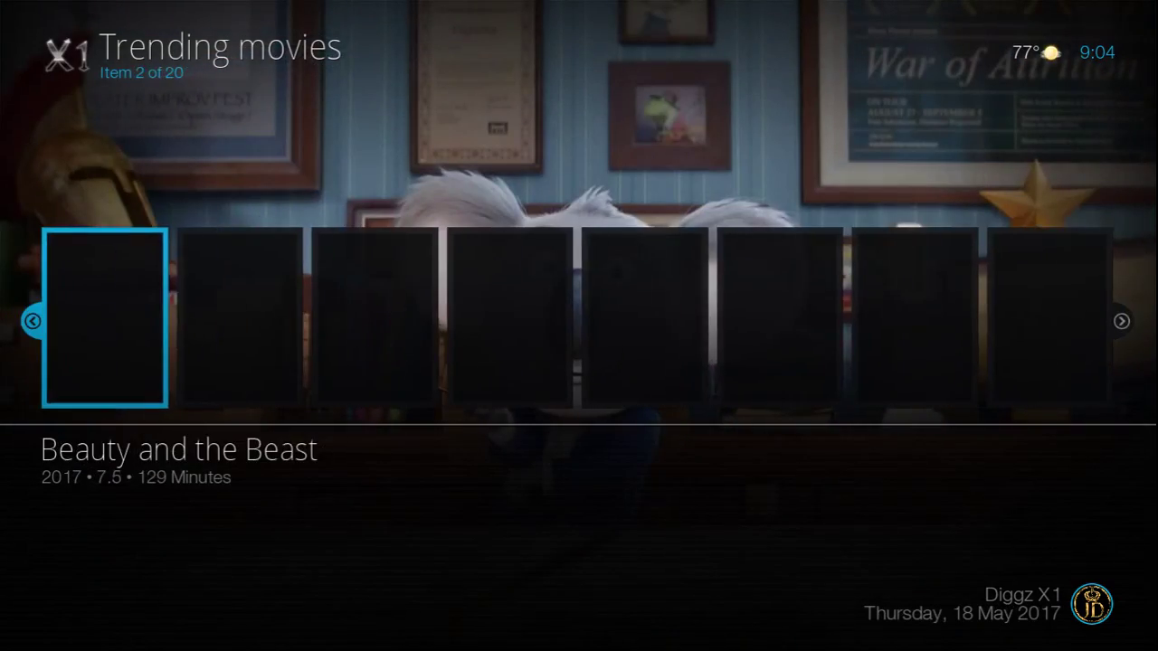
key(Escape)
Show the Movies submenu and move between Movie Portal and Search Movies
key(Down)
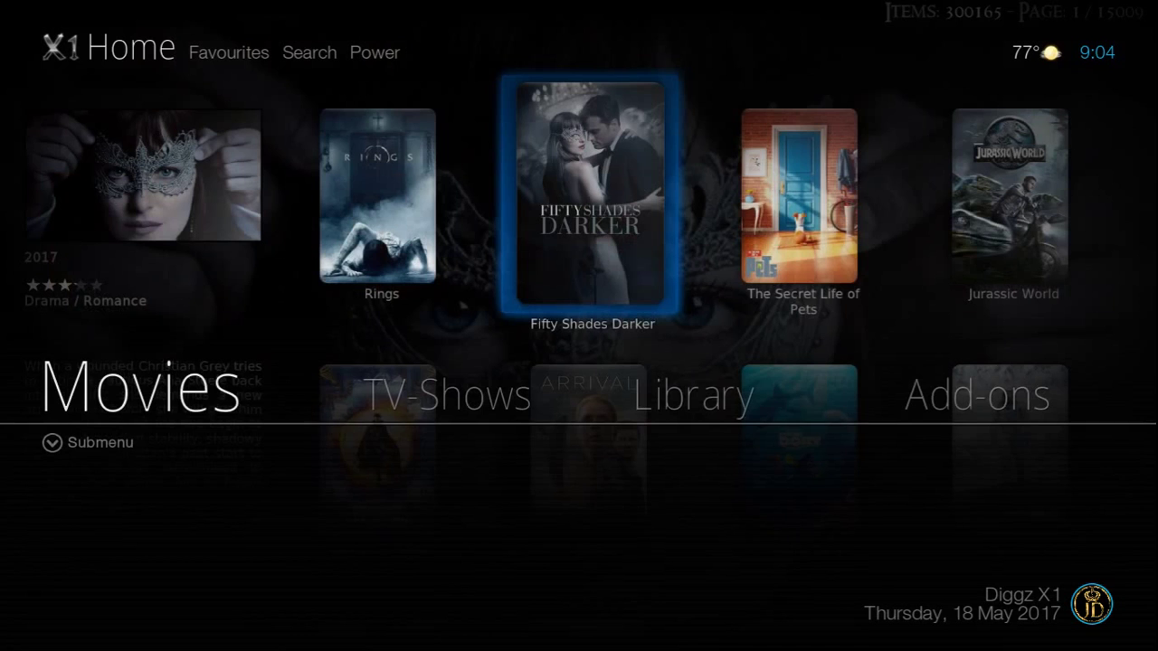
key(Right)
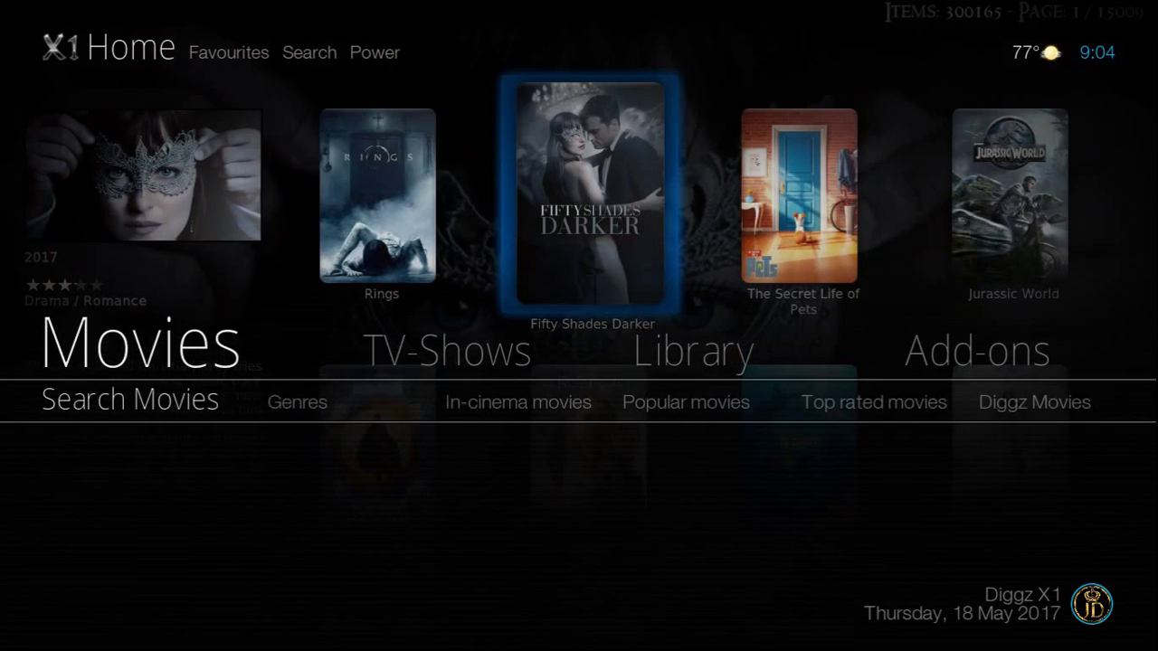
key(Left)
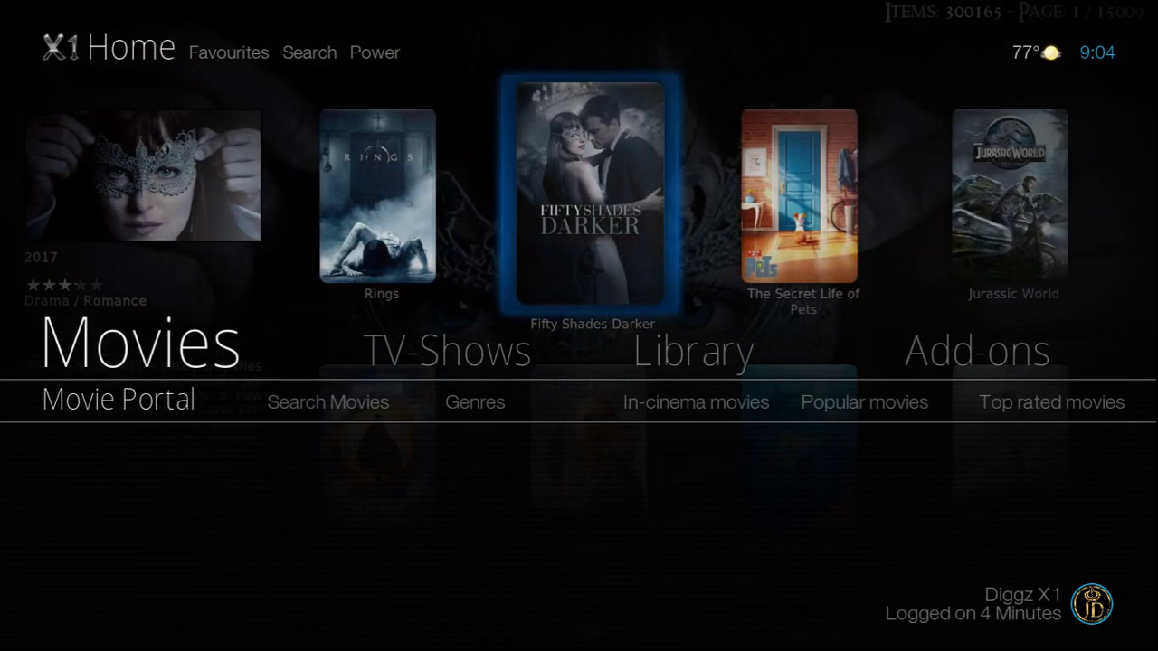
key(Right)
key(Left)
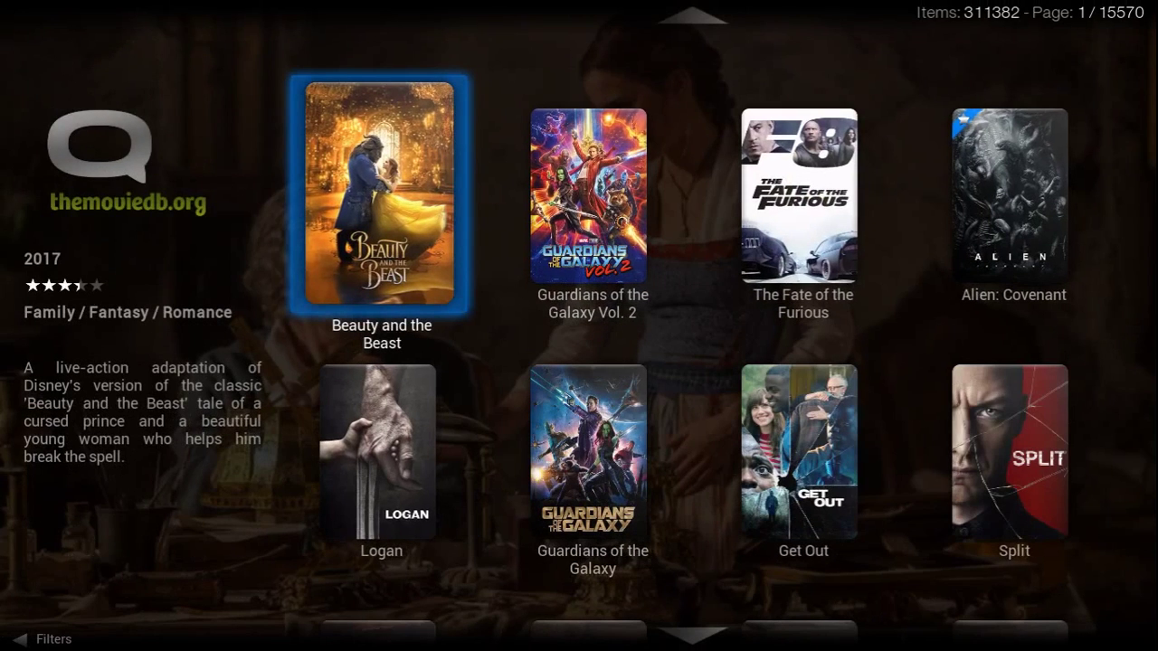
Browse the poster grid past Guardians of the Galaxy and Get Out, then open The Fate of the Furious
key(Right)
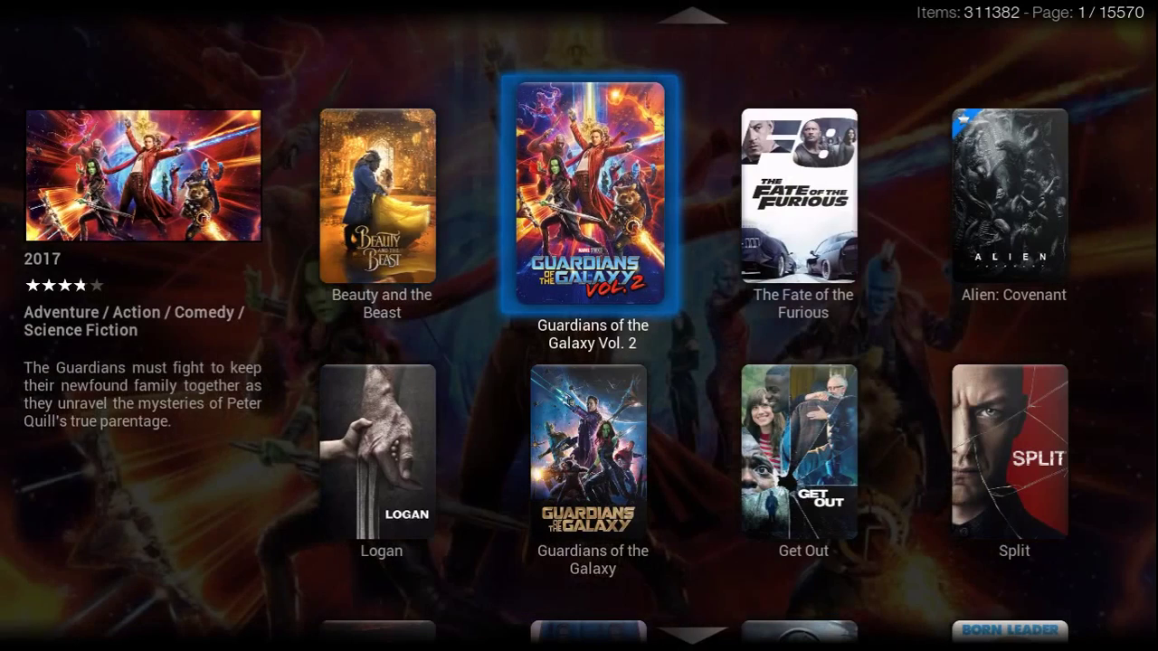
key(Down)
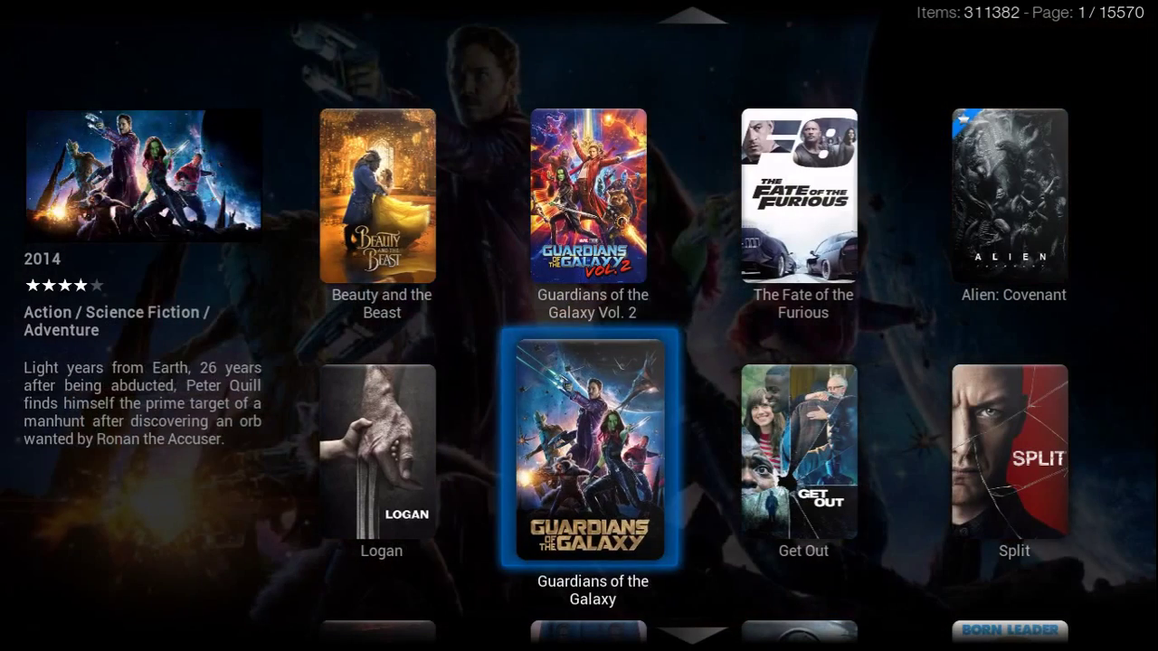
key(Right)
key(Up)
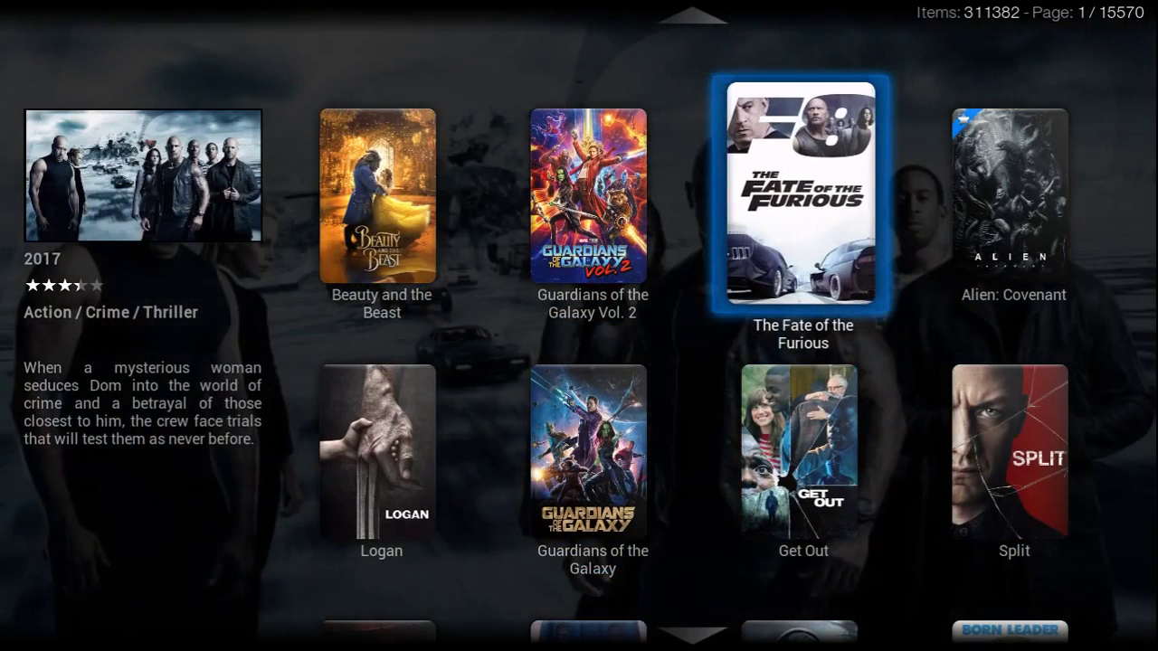
key(Return)
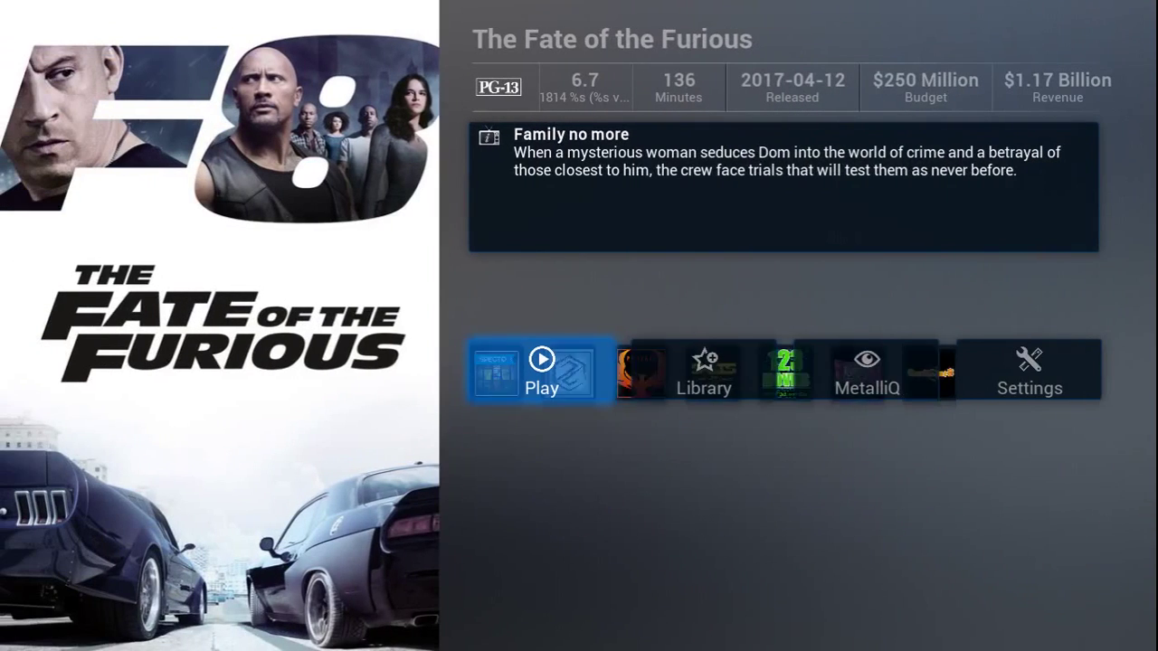
Cycle The Fate of the Furious source add-ons to 123 Movies, then back out to home
key(Up)
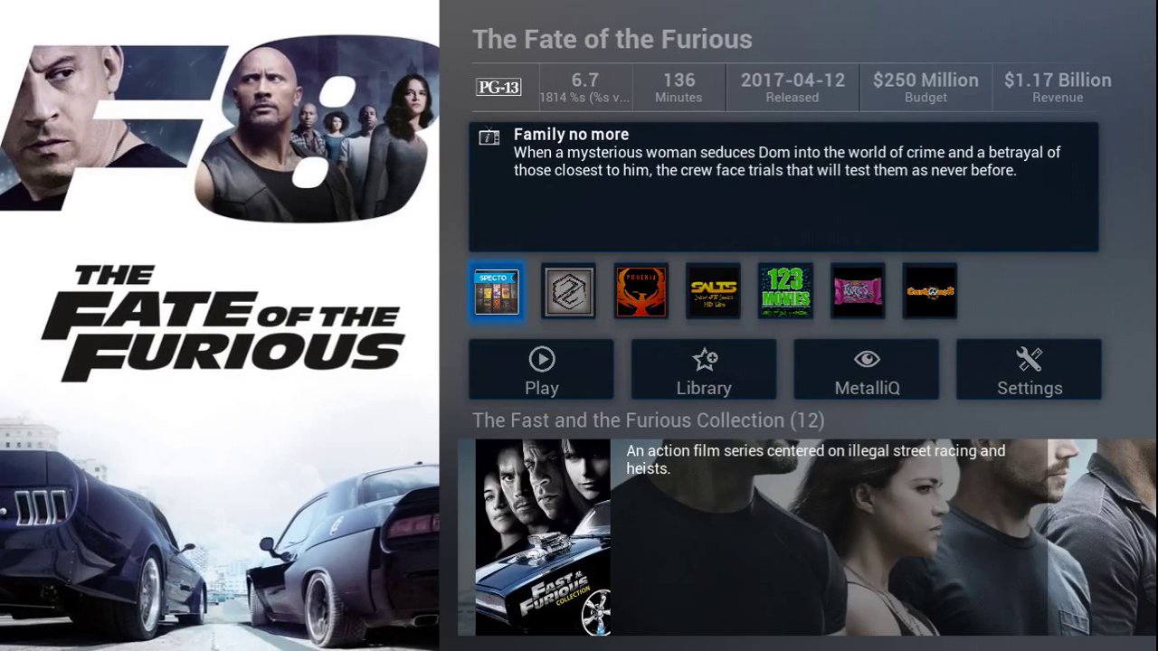
key(Right)
key(Right)
key(Right)
key(Right)
key(Right)
key(Right)
key(Right)
key(Right)
key(Right)
key(Right)
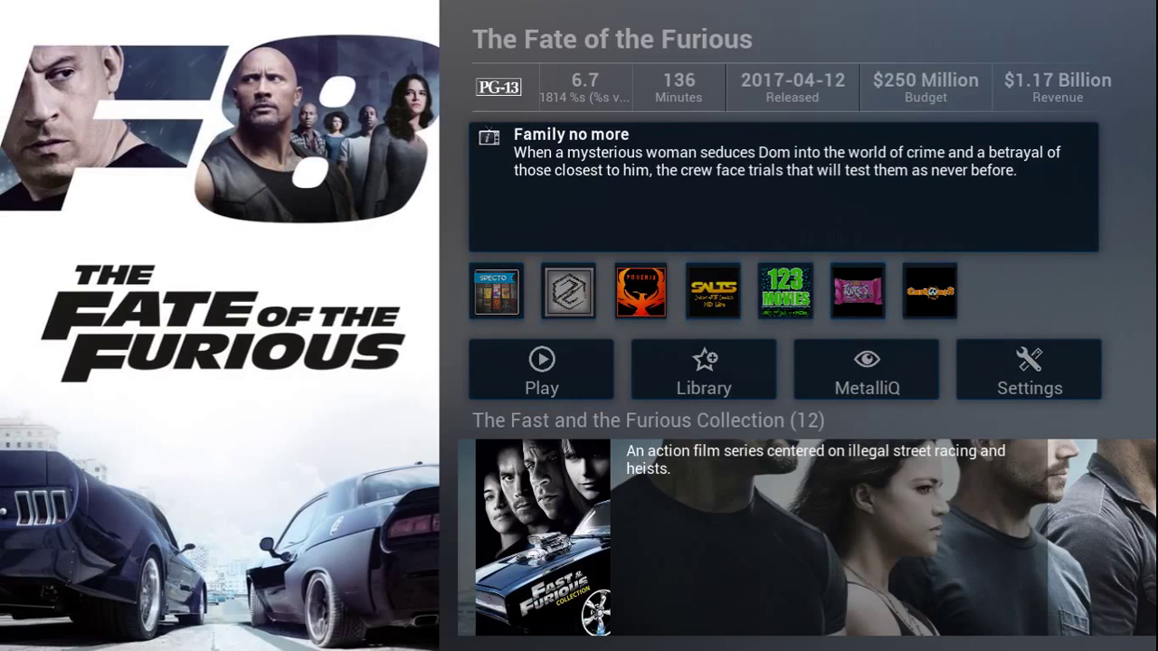
key(Right)
key(Right)
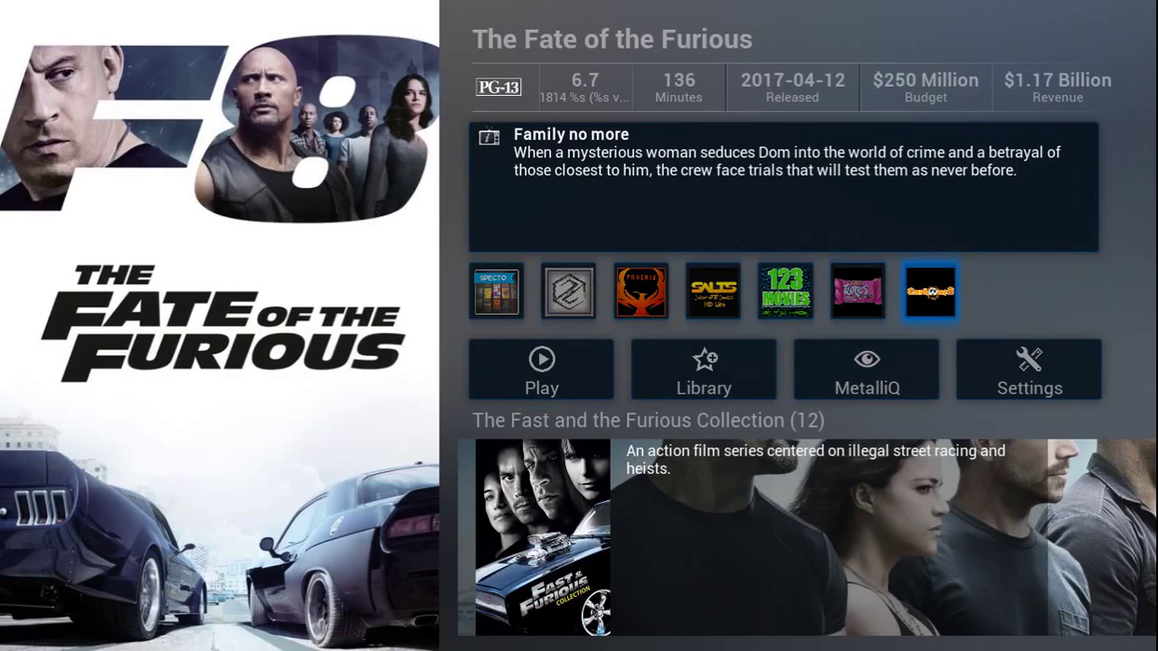
key(Escape)
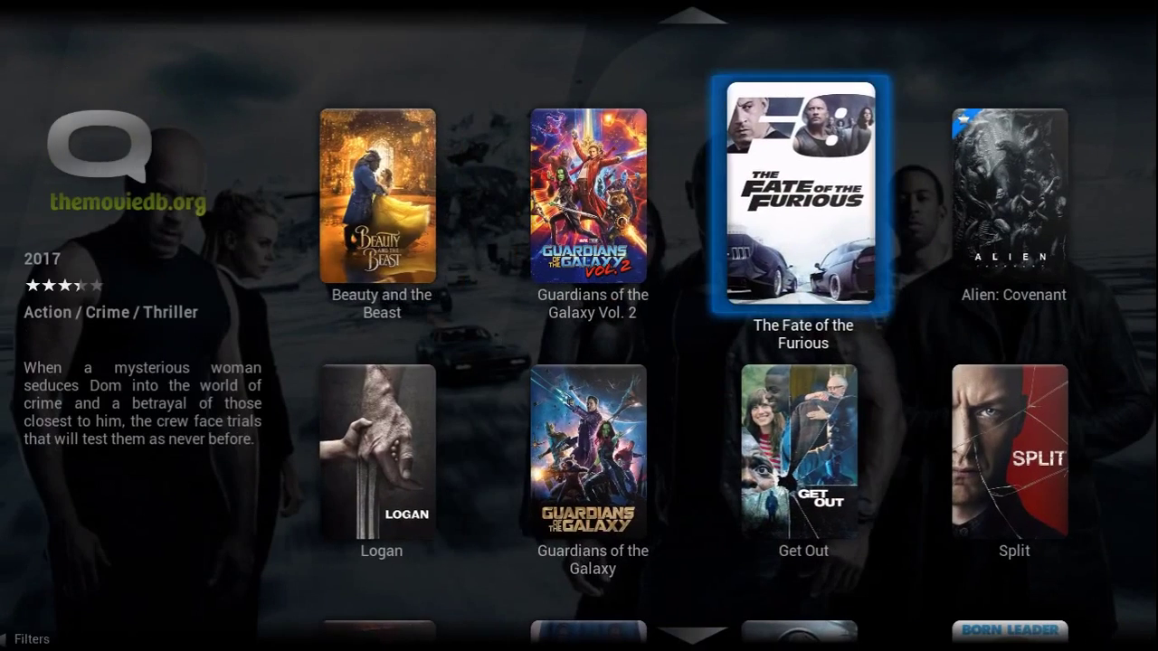
key(BackSpace)
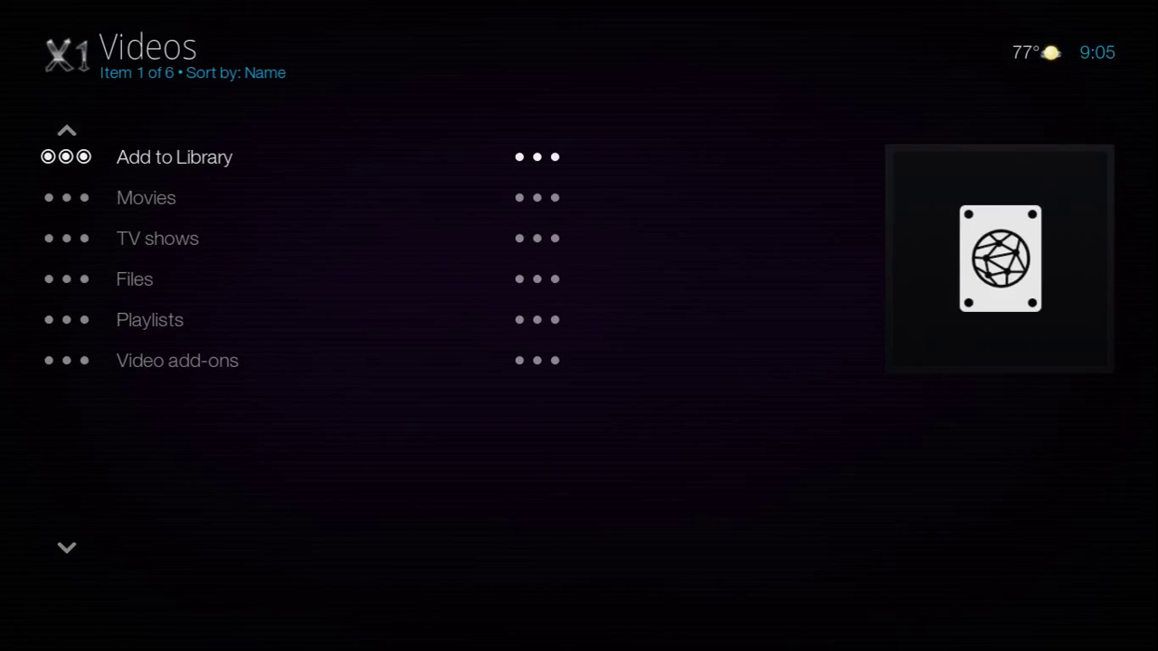
key(BackSpace)
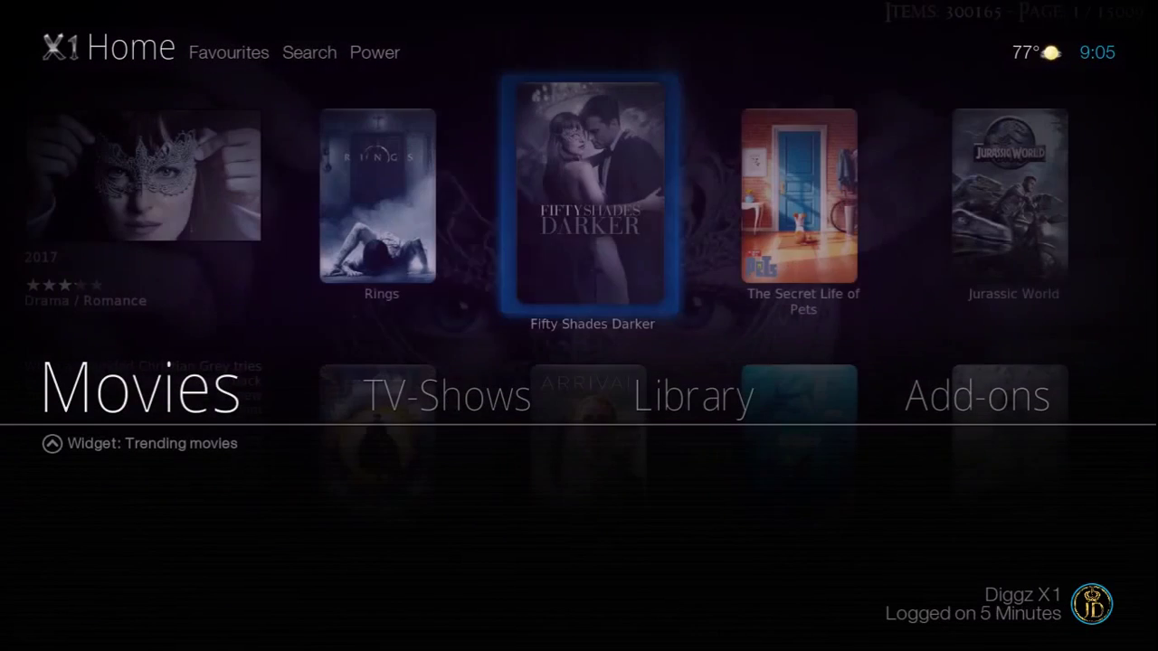
Show the Movies submenu and move through movie search to Popular movies
key(Down)
key(Right)
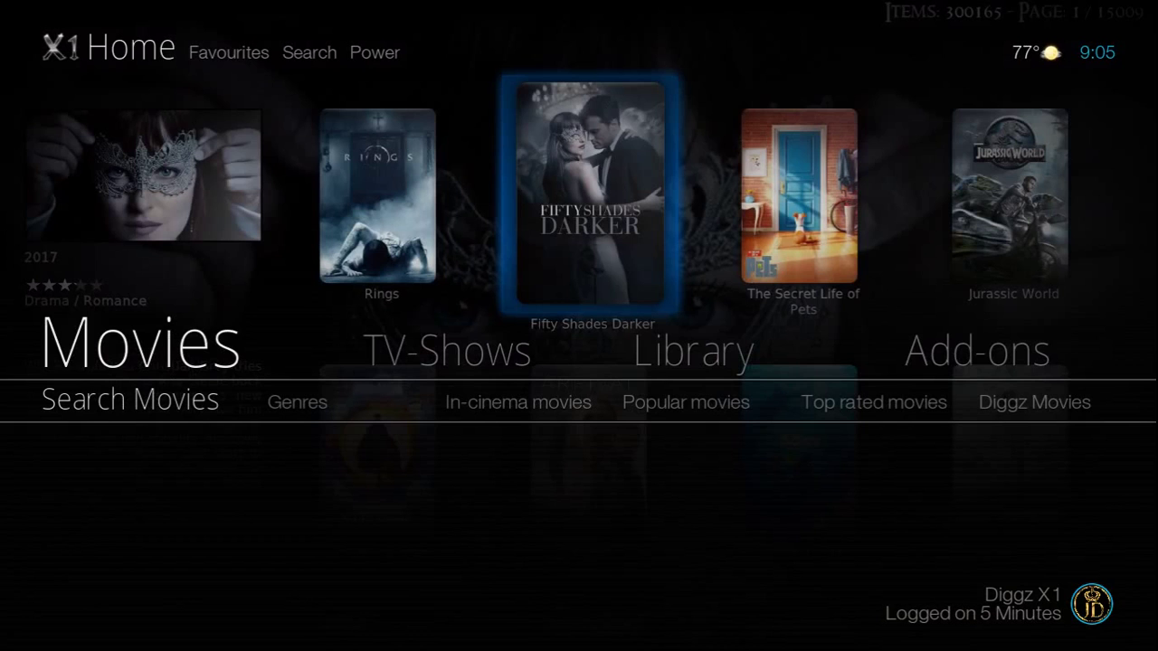
key(Right)
key(Right)
key(Right)
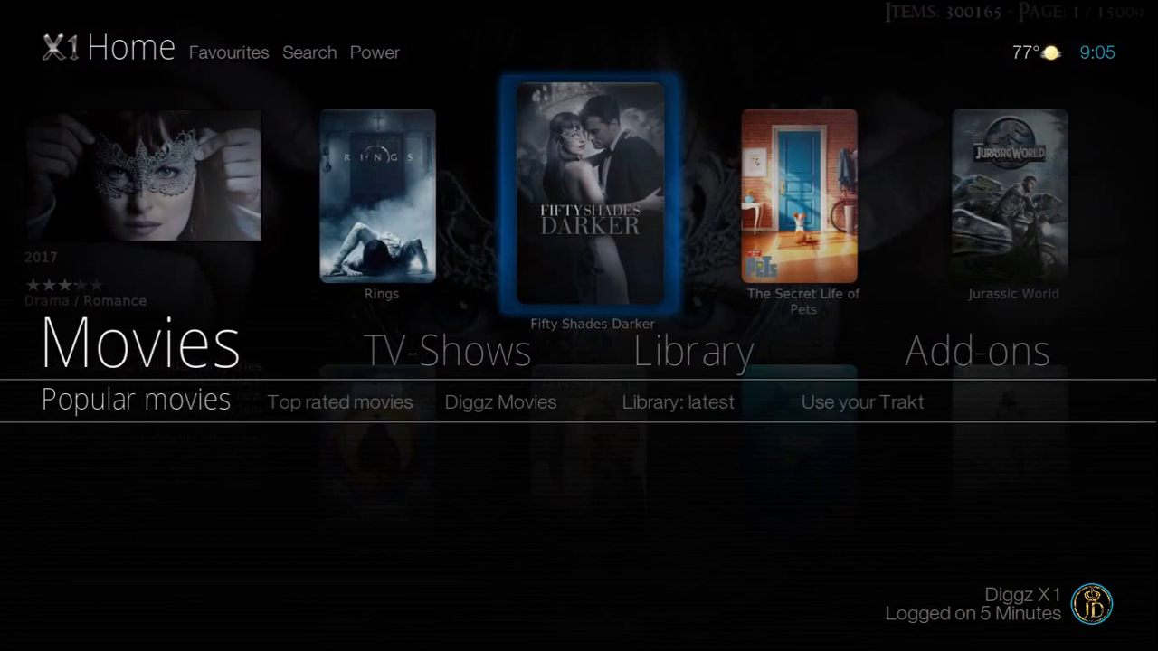
Step past Top rated movies and Diggz Movies and switch the home menu to TV-Shows
key(Right)
key(Right)
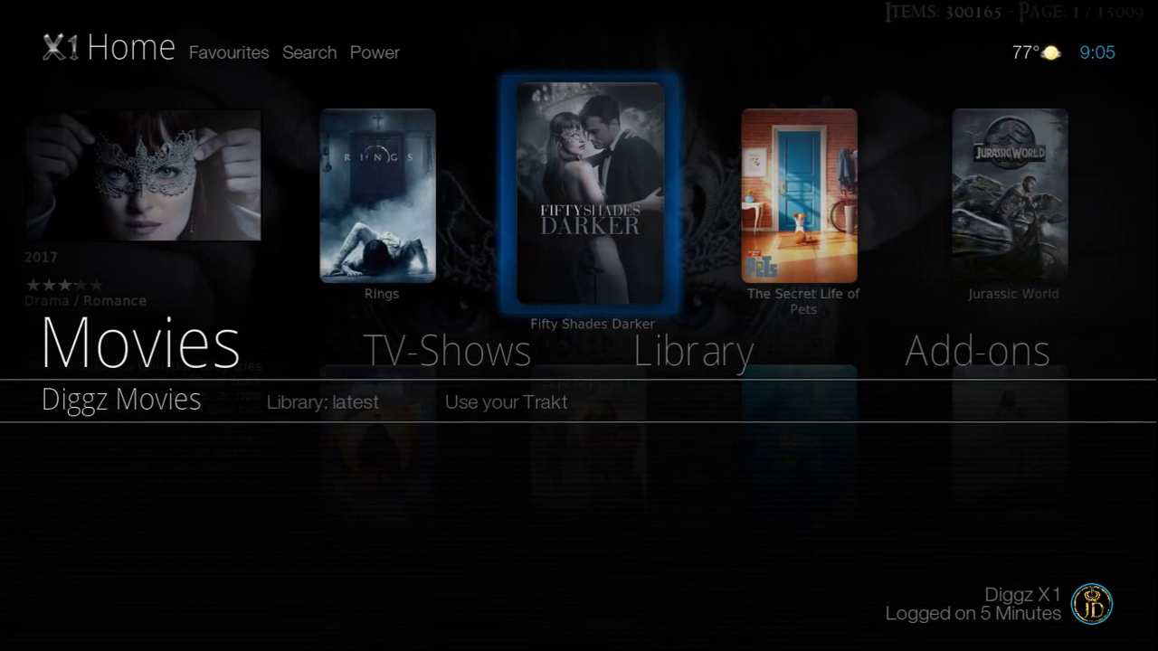
key(Up)
key(Right)
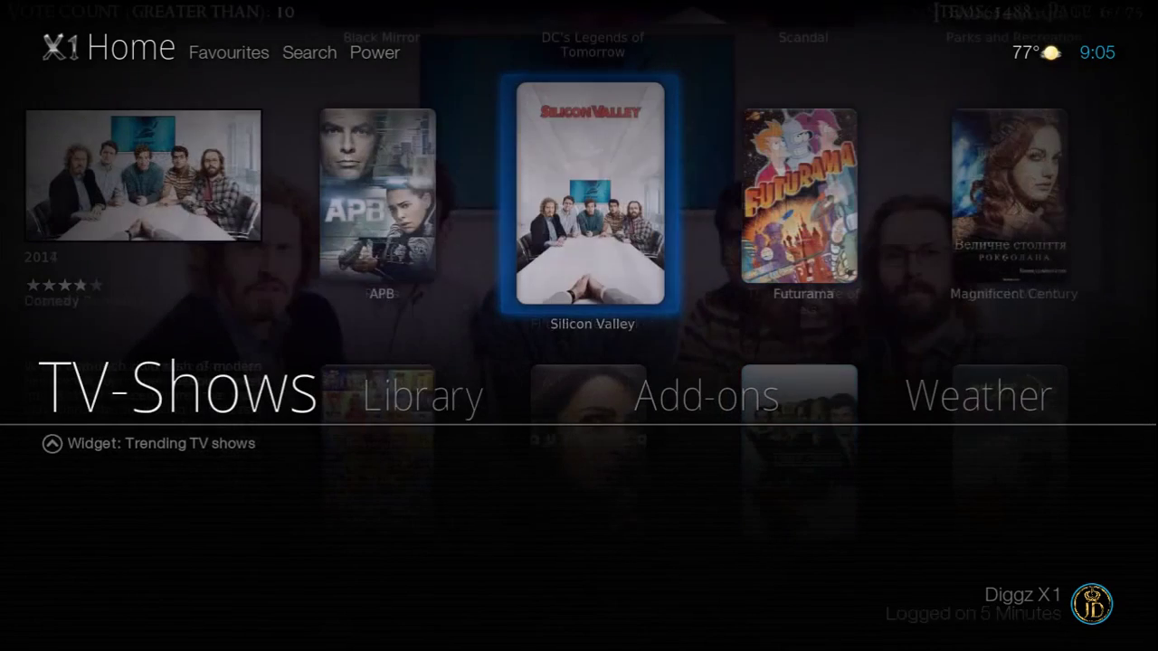
Browse Trending TV shows through Prison Break and Chicago P.D. to Game of Thrones, then return home
key(Up)
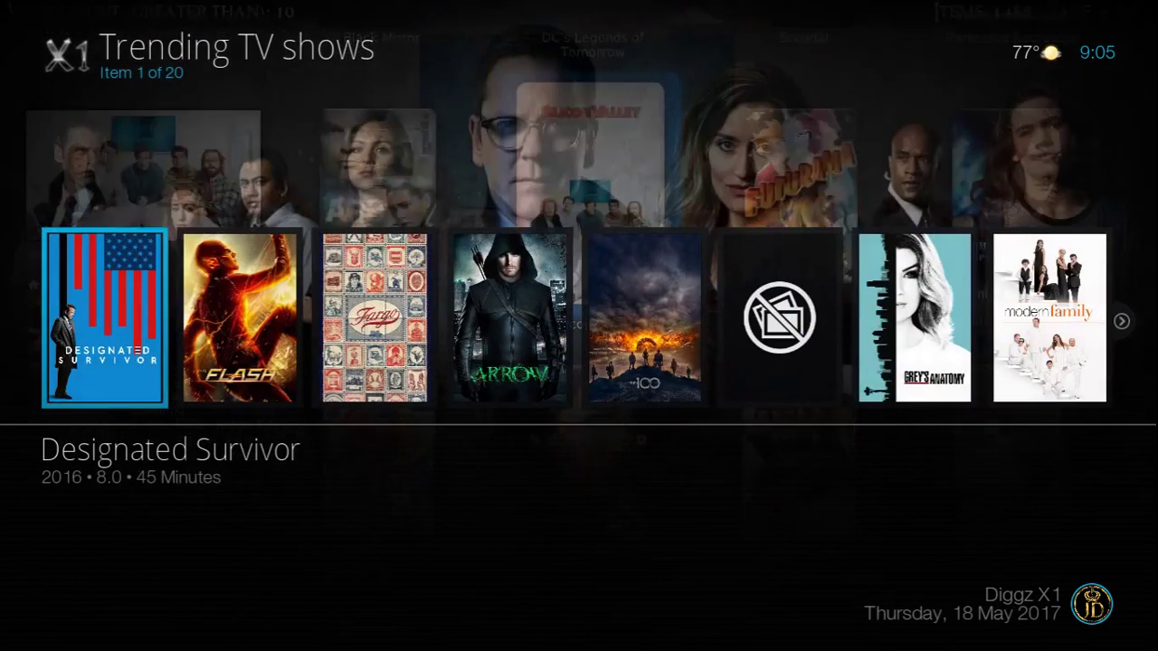
key(Right)
key(Right)
key(Right)
key(Right)
key(Right)
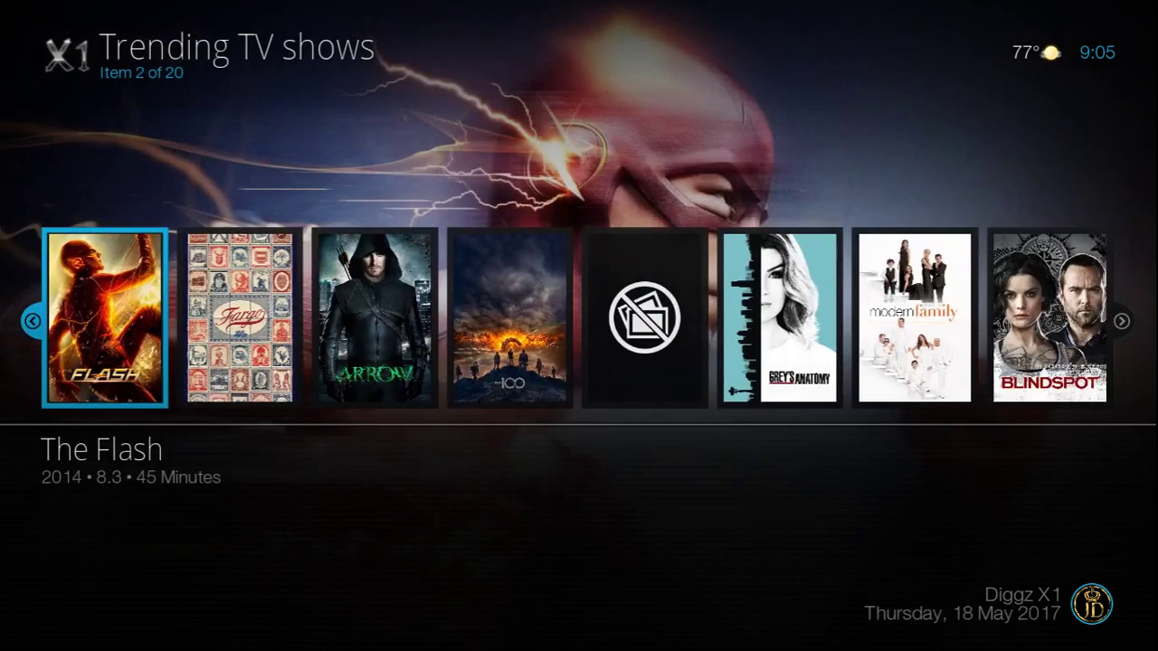
key(Right)
key(Right)
key(Right)
key(Right)
key(Right)
key(Right)
key(Right)
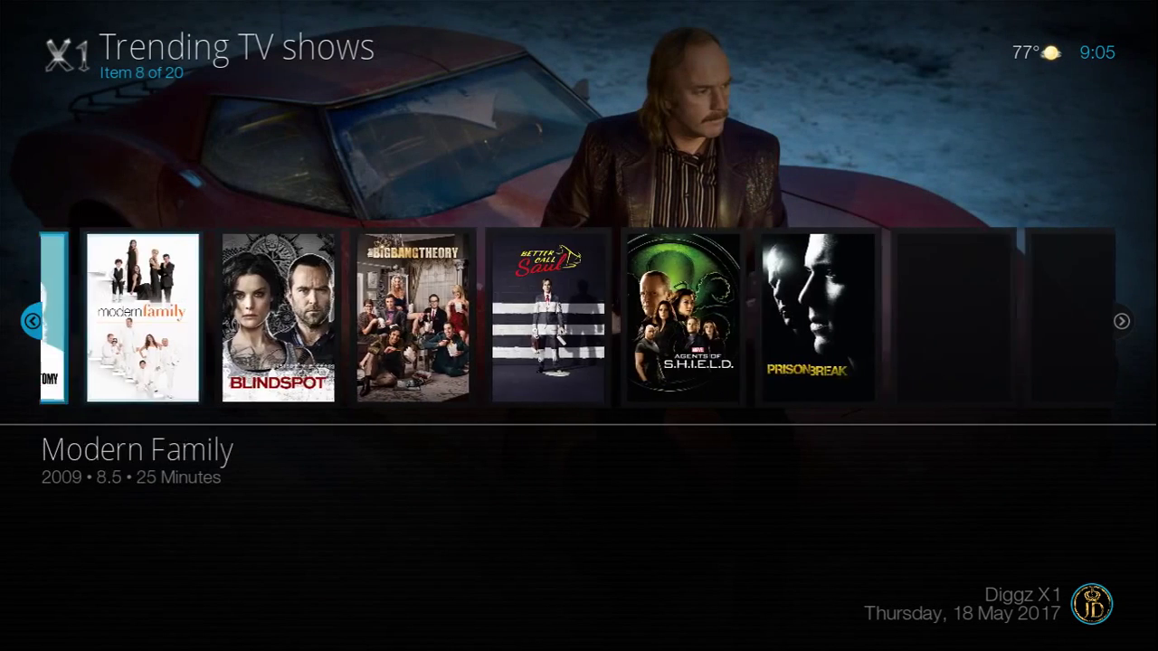
key(Right)
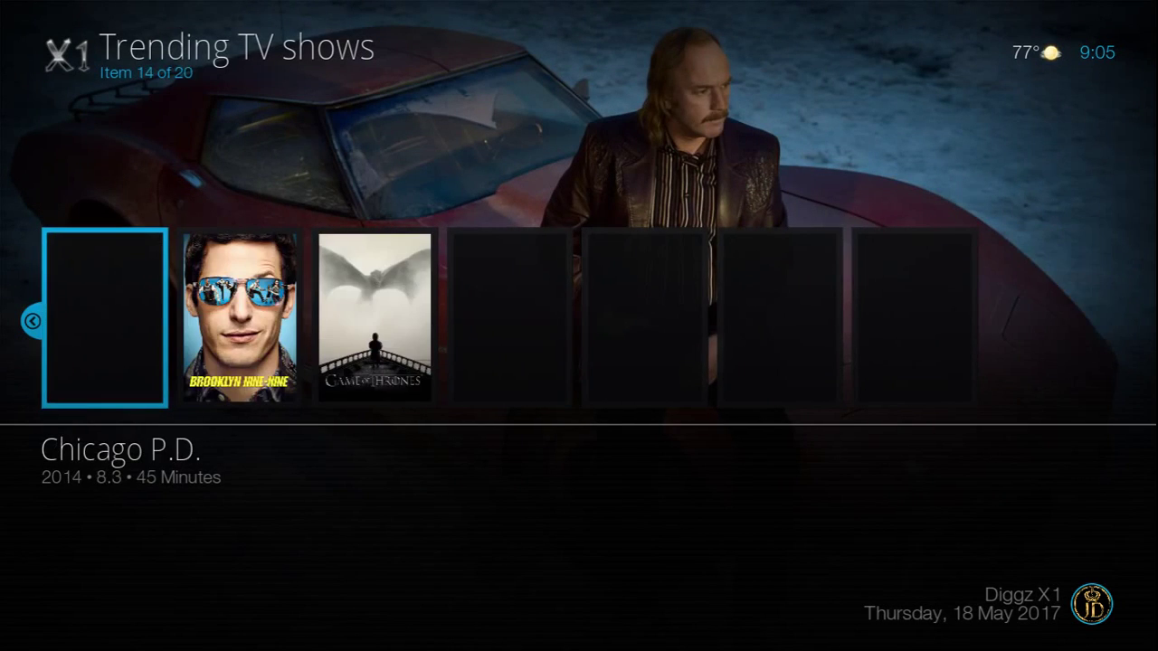
key(Right)
key(Right)
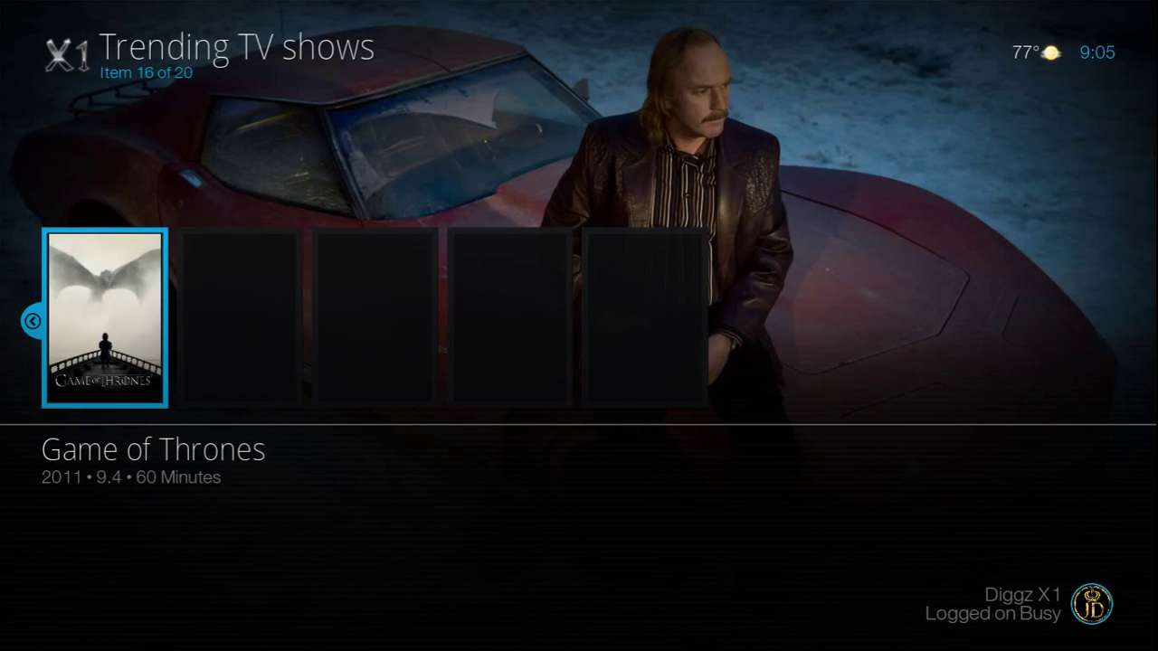
key(BackSpace)
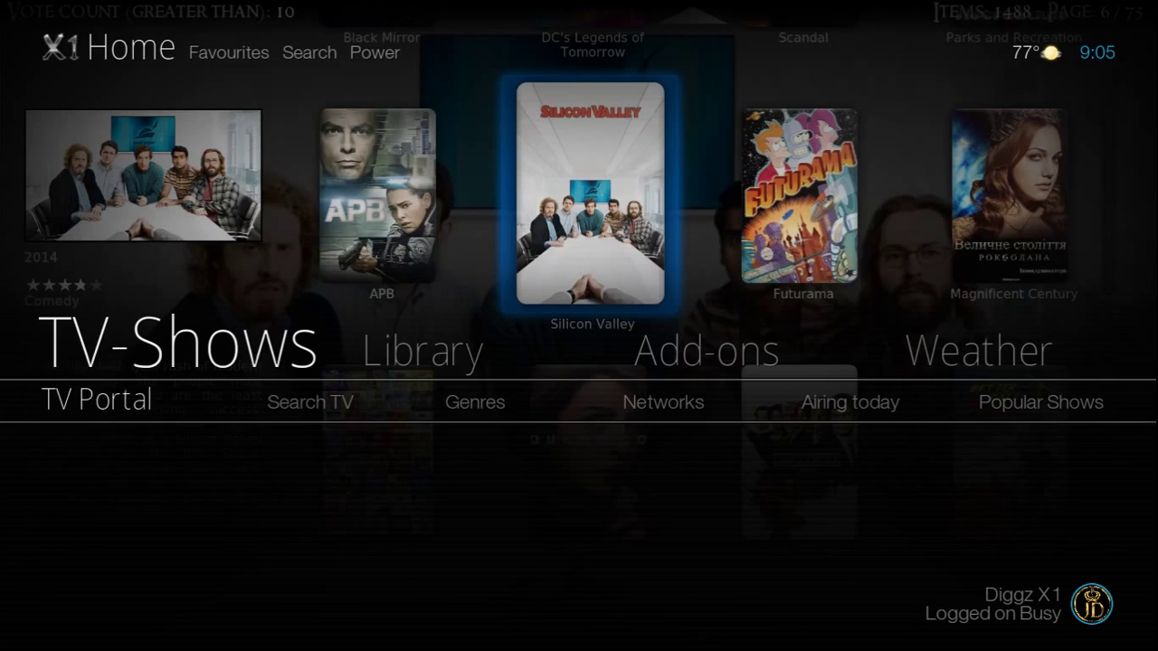
Step through Airing today, Top rated TV shows, Diggz TV Shows and Trakt, then select Library
key(Right)
key(Right)
key(Right)
key(Right)
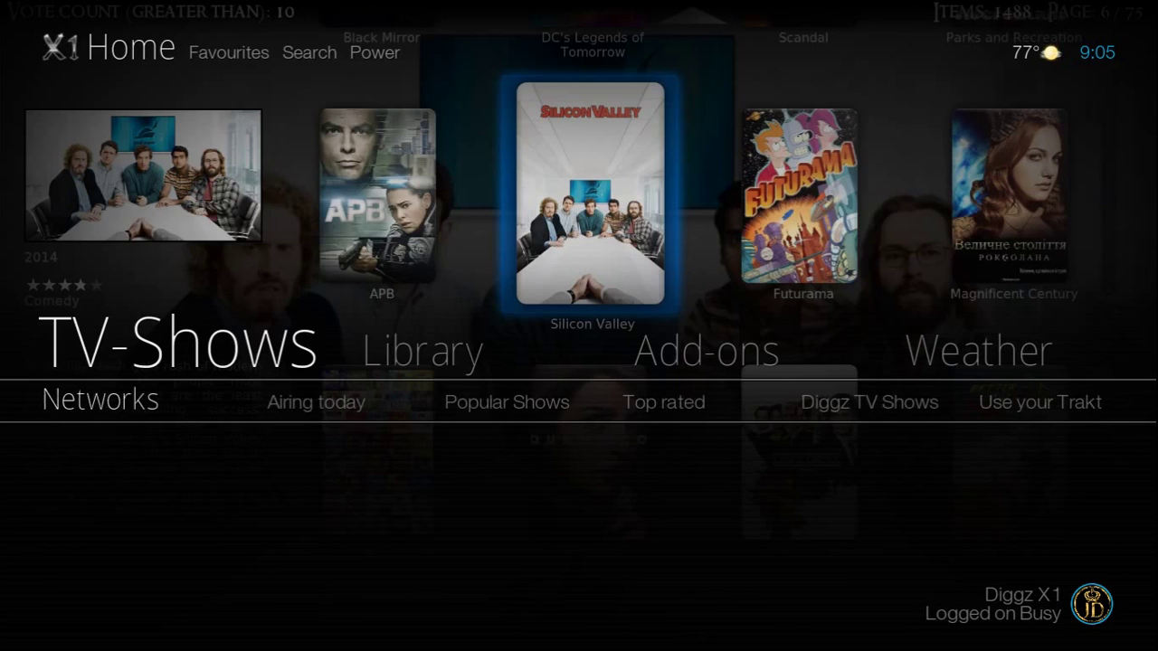
key(Right)
key(Right)
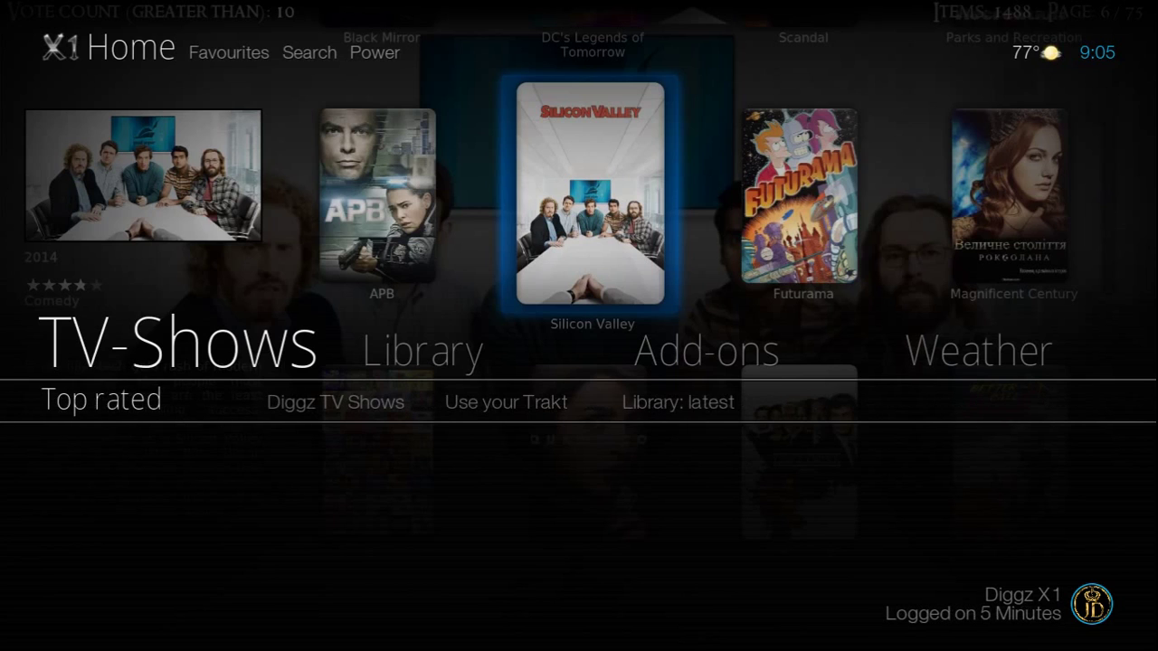
key(Right)
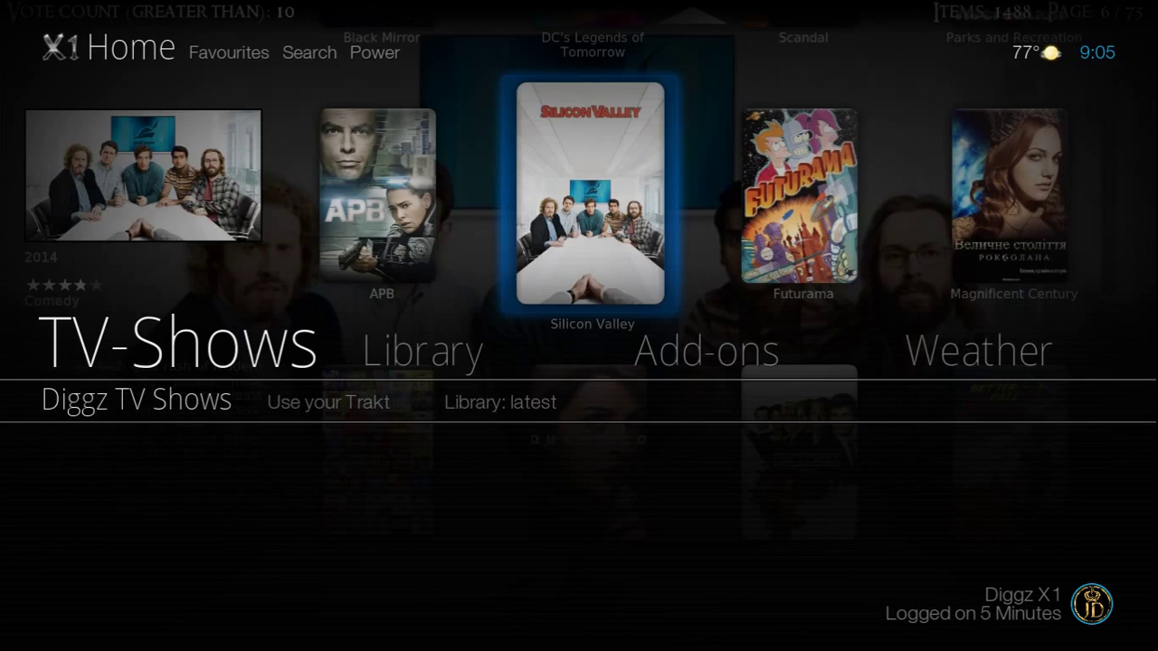
key(Right)
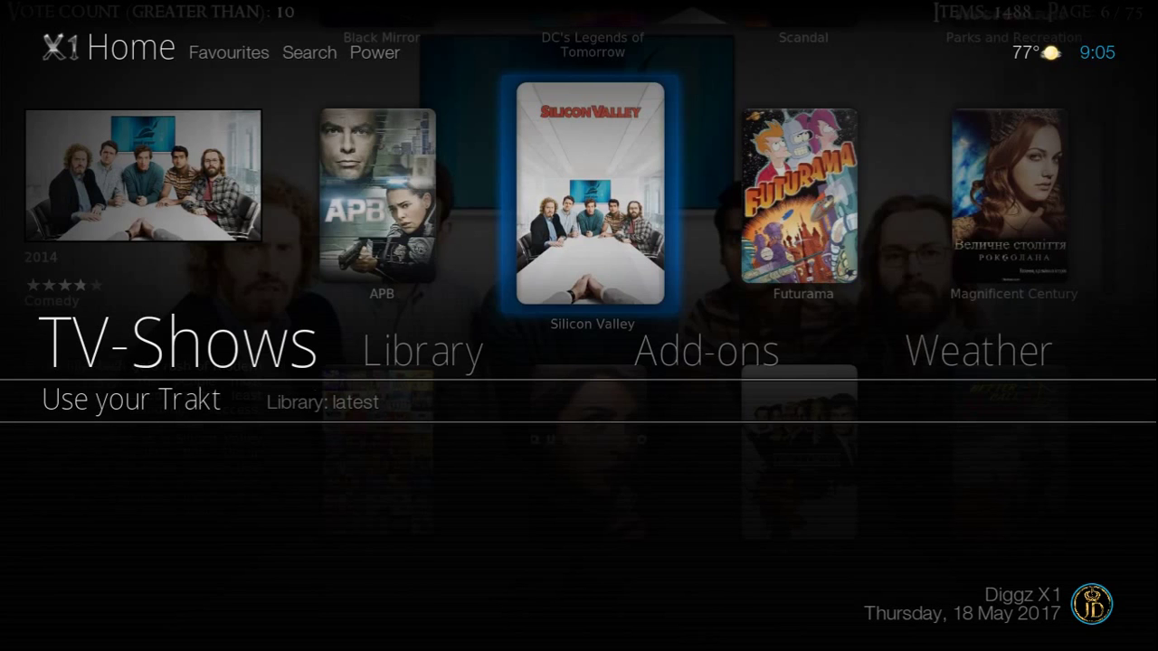
key(Right)
key(Up)
key(Right)
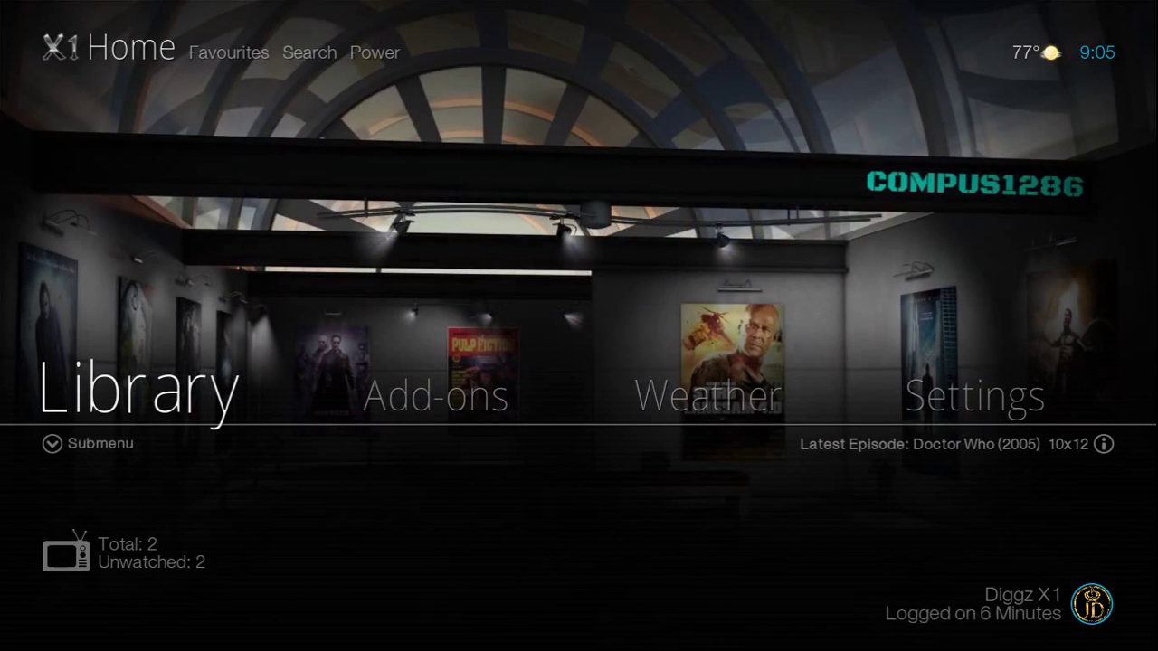
Browse the Library shortcuts, including Your Trakt Movies and TV Guide, then close the submenu
key(Down)
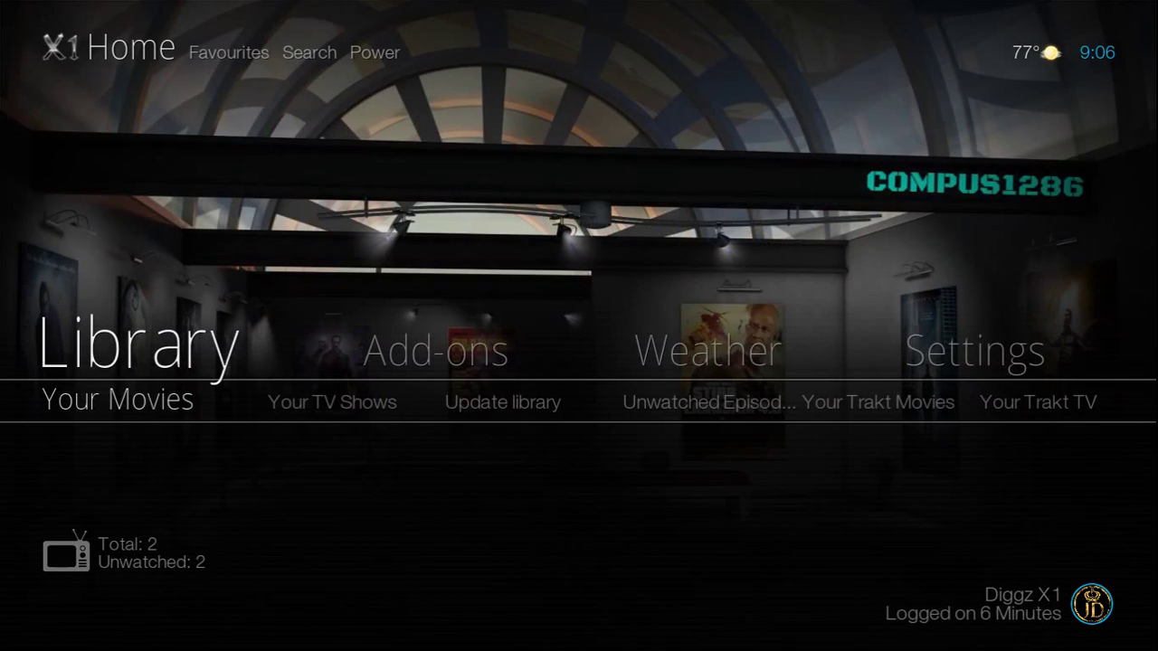
key(Right)
key(Right)
key(Right)
key(Right)
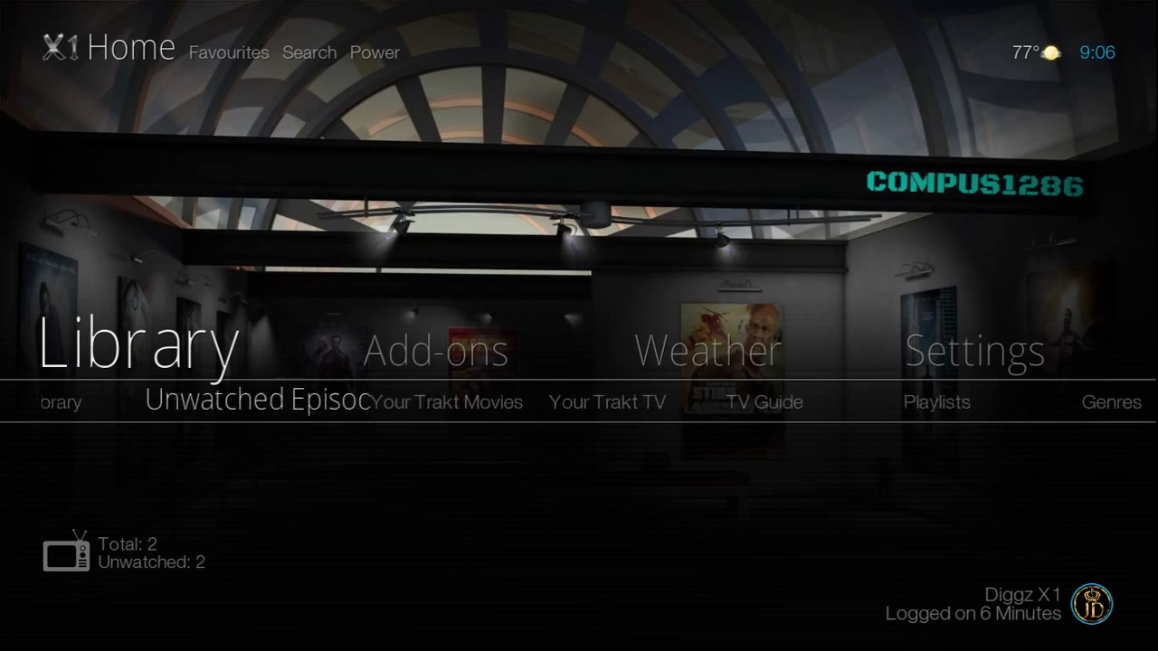
key(Right)
key(Right)
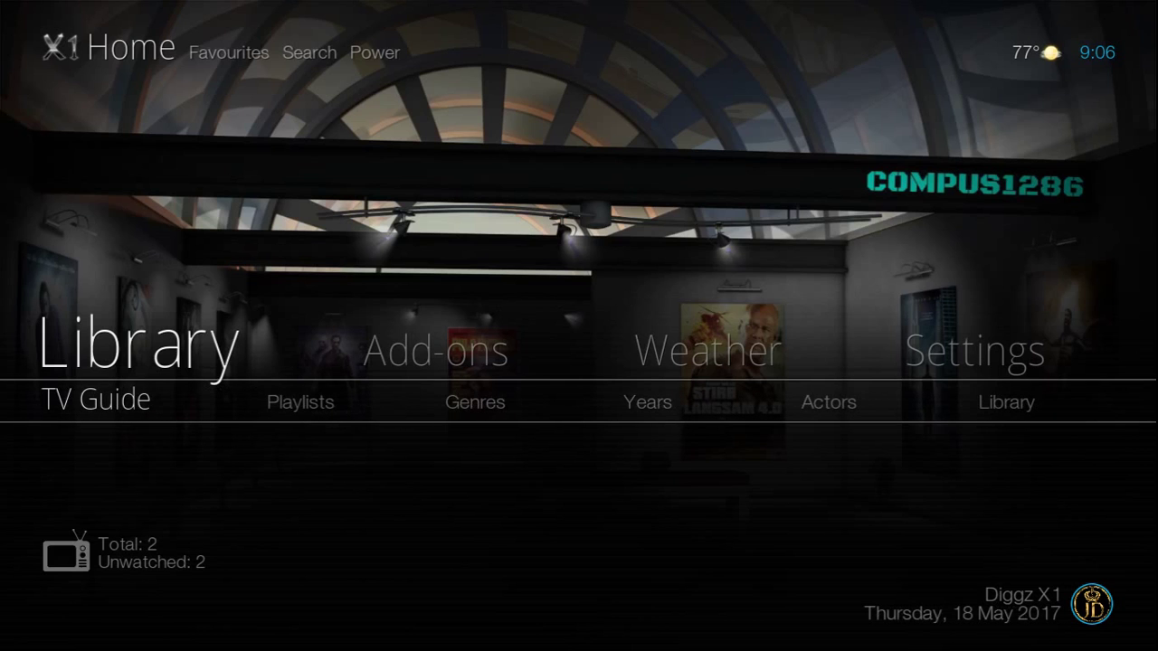
key(Right)
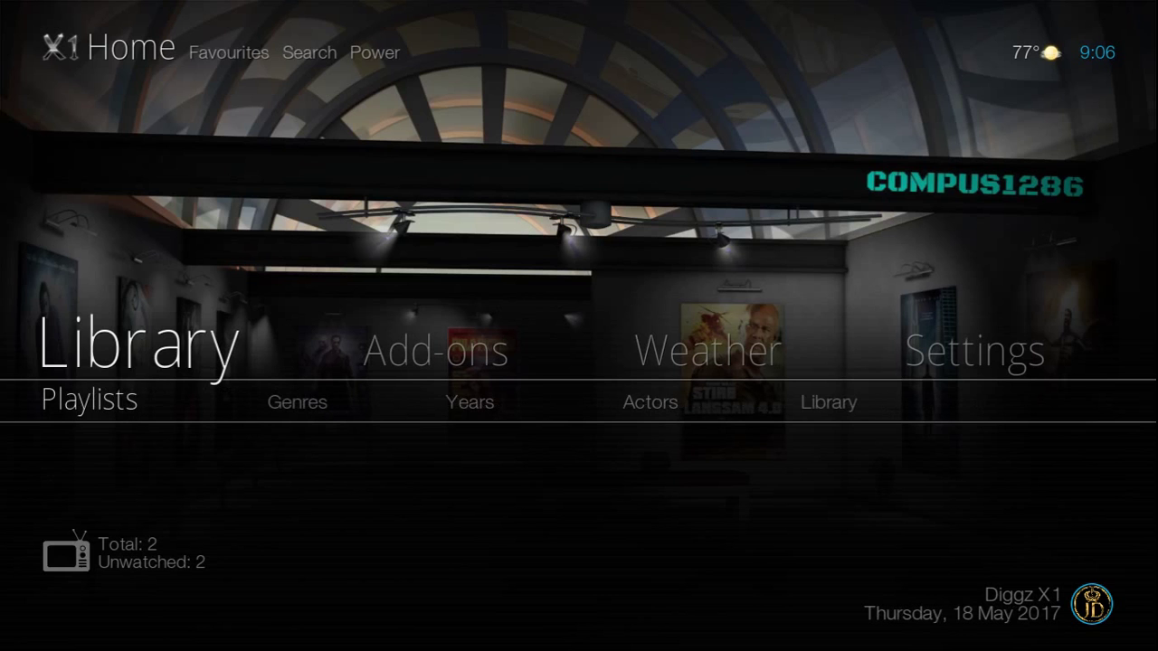
key(Right)
key(Right)
key(Right)
key(Right)
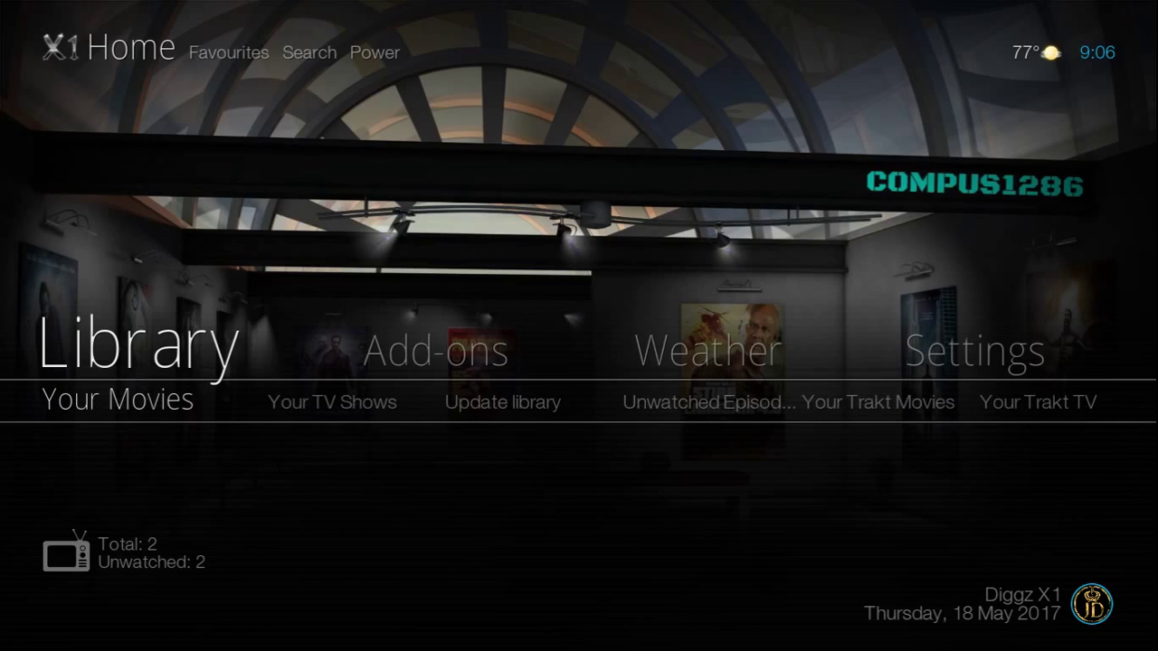
key(Up)
Open the Weather forecast and browse the coming days through Wednesday
key(Right)
key(Right)
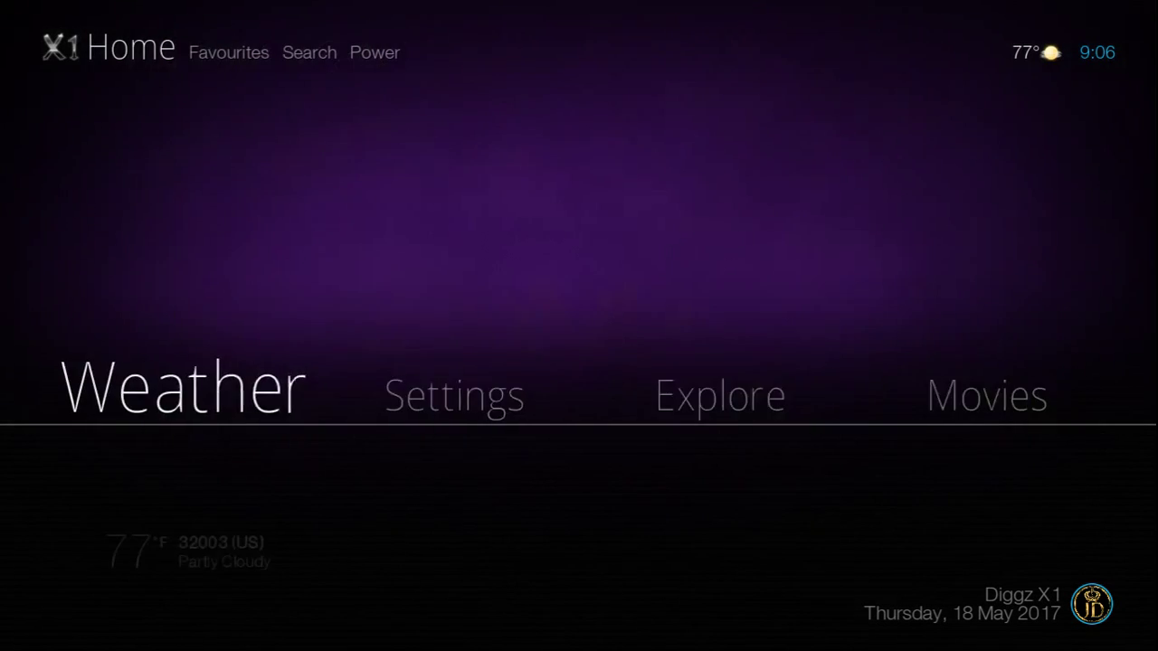
key(Return)
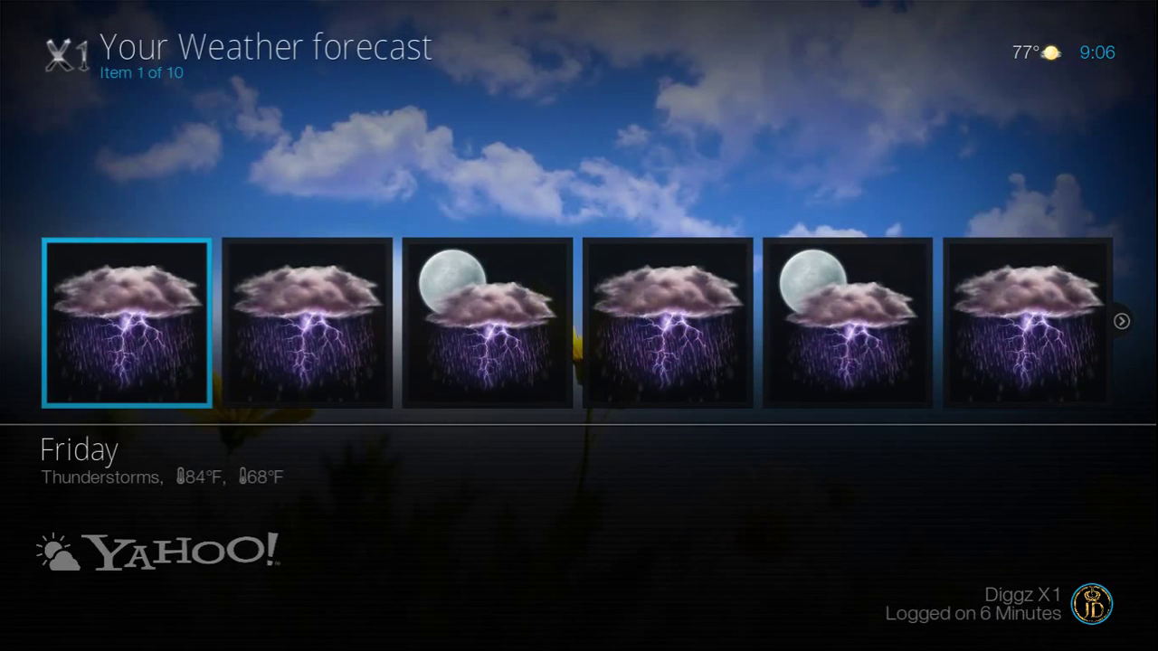
key(Right)
key(Right)
key(Right)
key(Right)
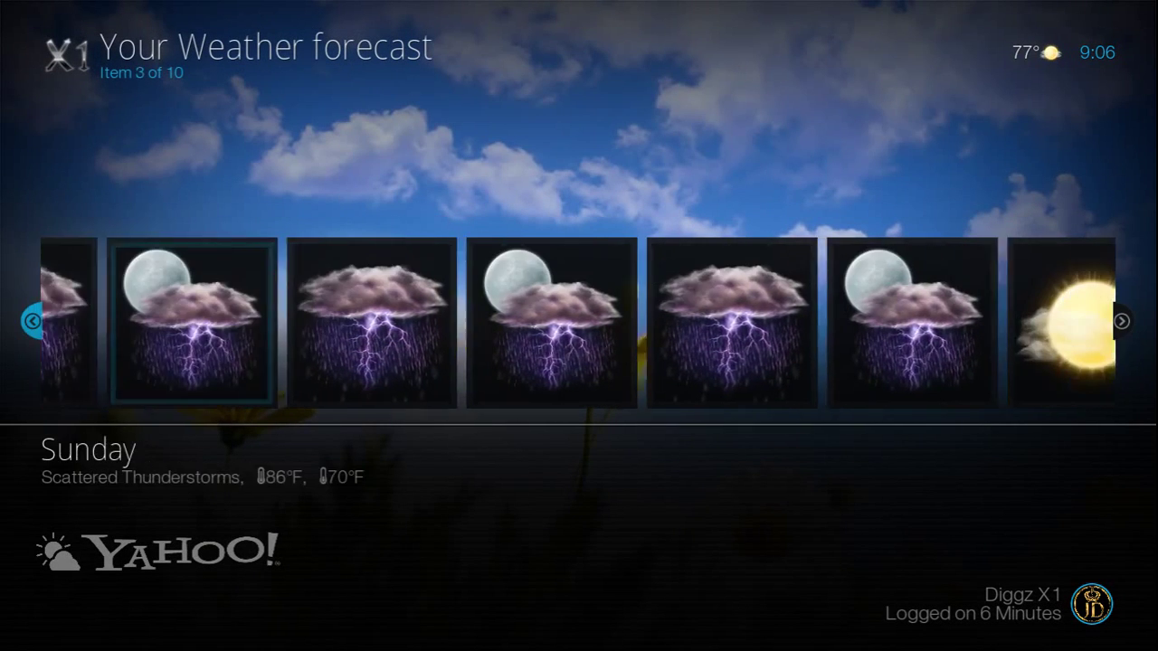
key(Right)
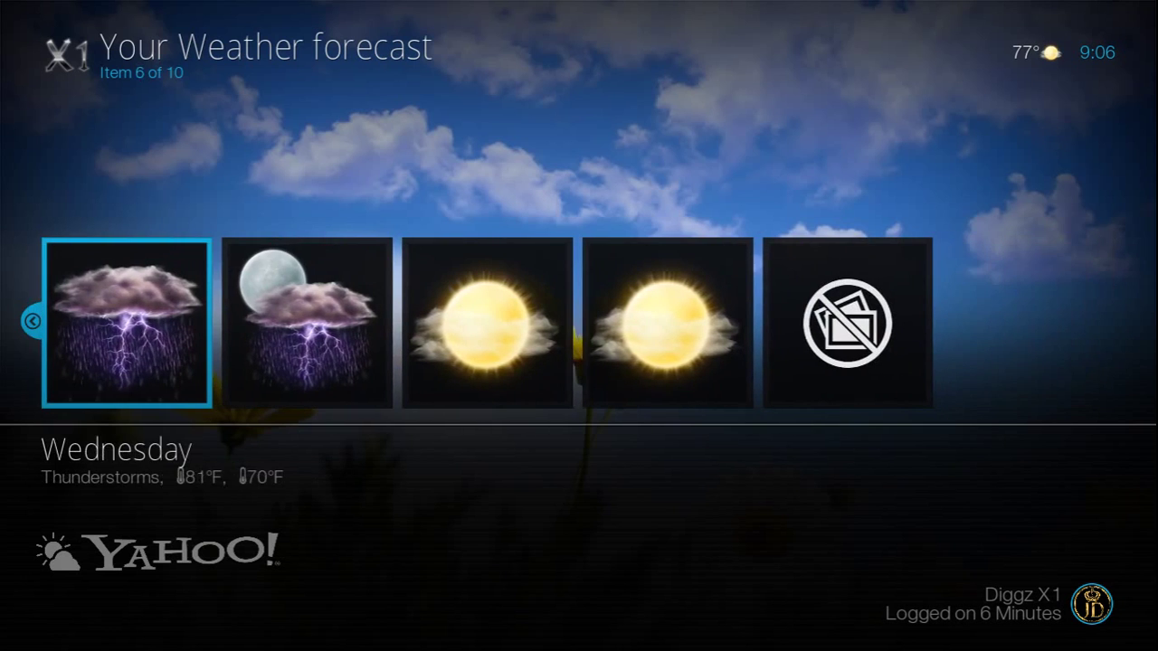
key(Escape)
Show and hide the Weather shortcuts twice, then move the home menu to Settings
key(Down)
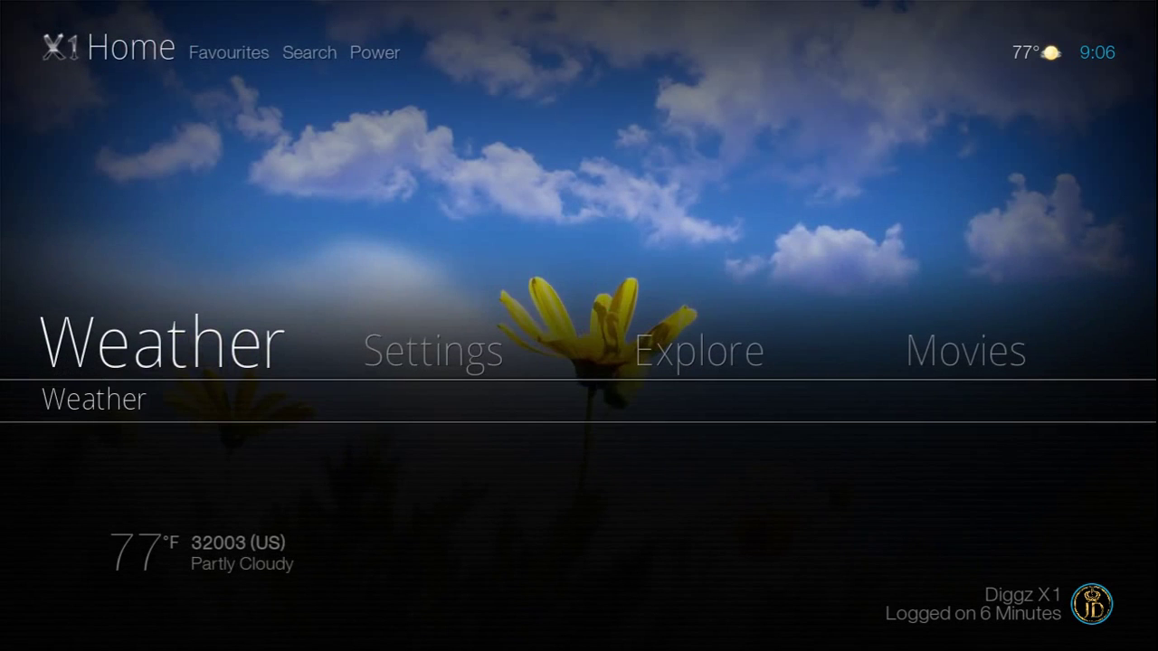
key(Up)
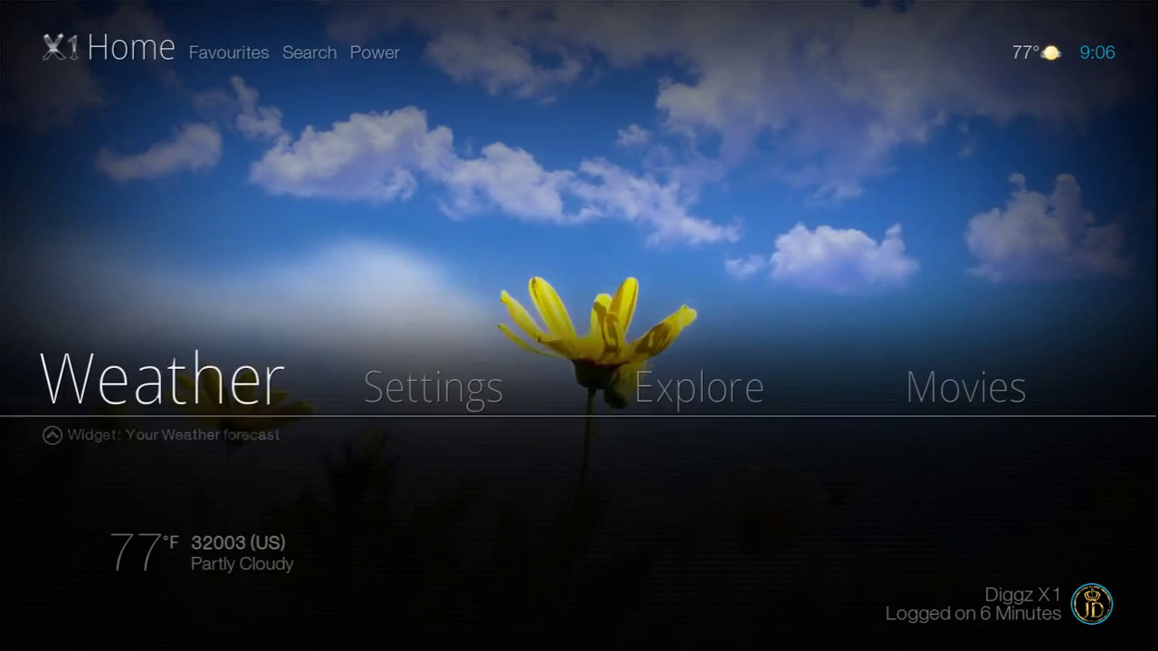
key(Down)
key(Up)
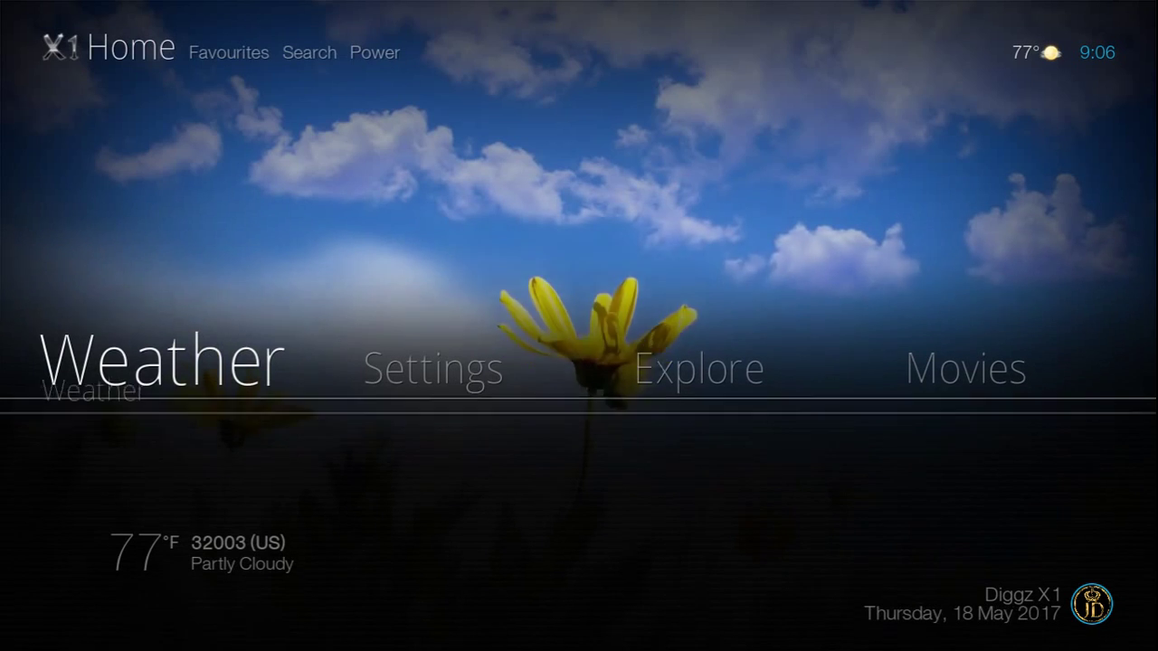
key(Right)
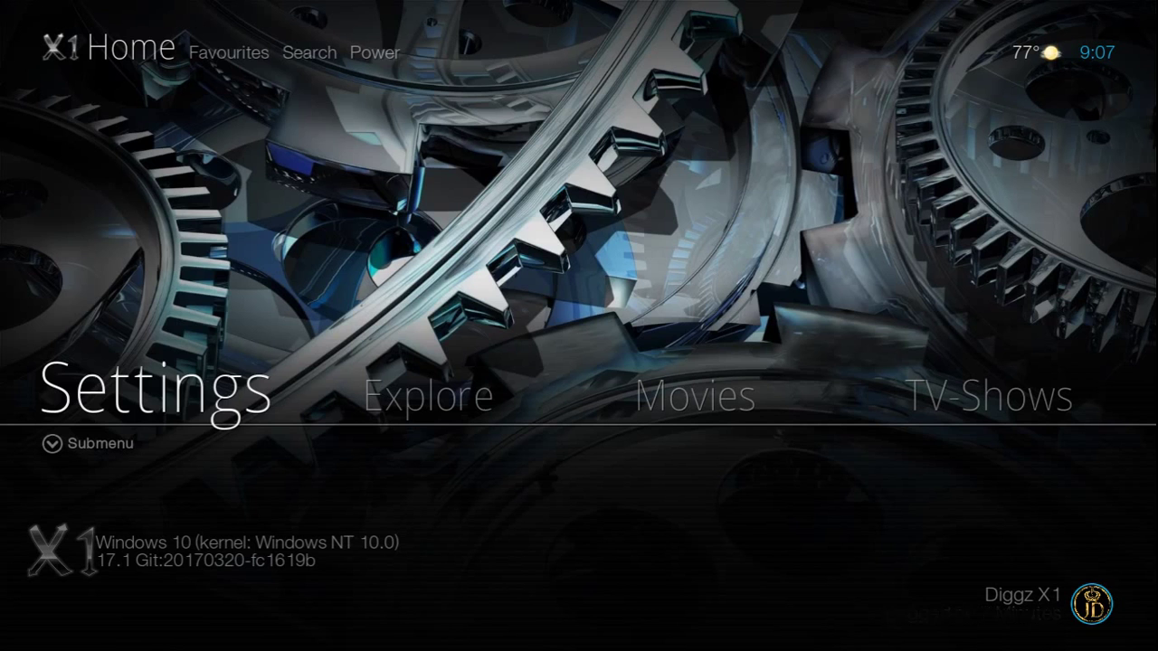
Browse the Settings shortcuts from Diggz Wizard through Interface and Add-ons to Services
key(Right)
key(Left)
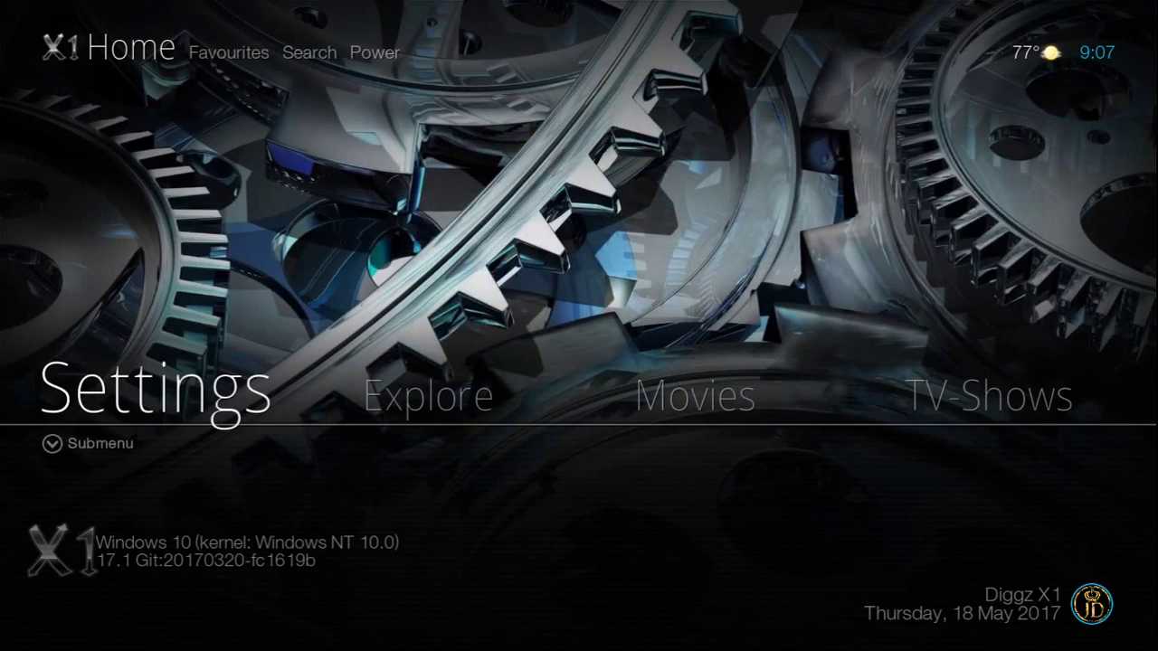
key(Down)
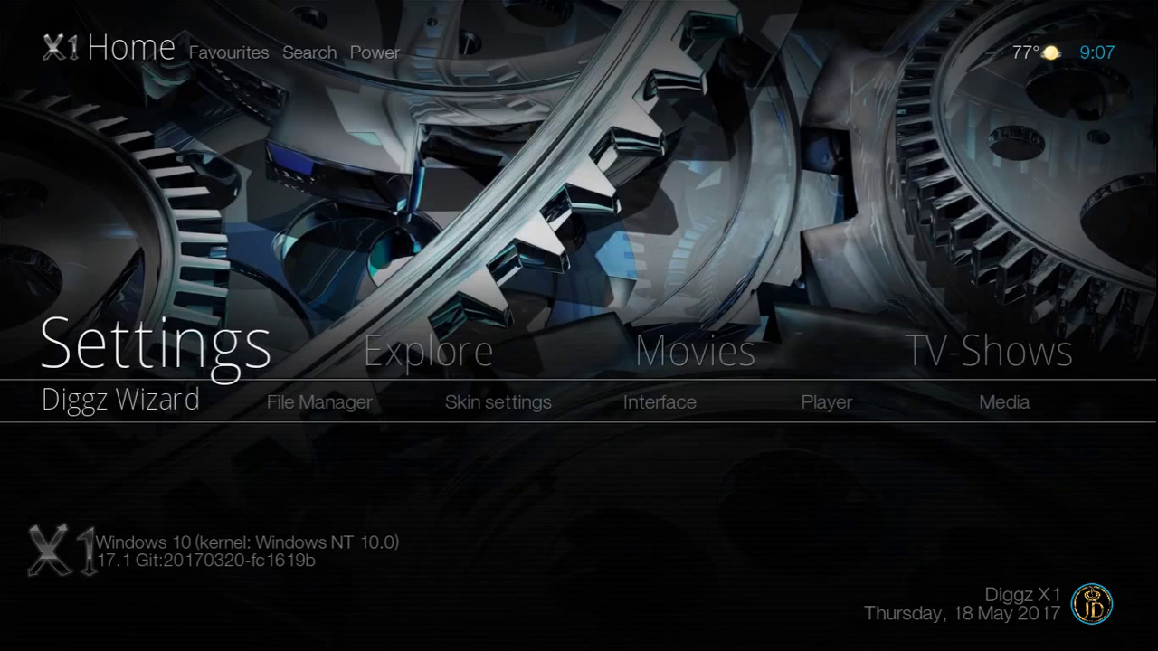
key(Right)
key(Right)
key(Right)
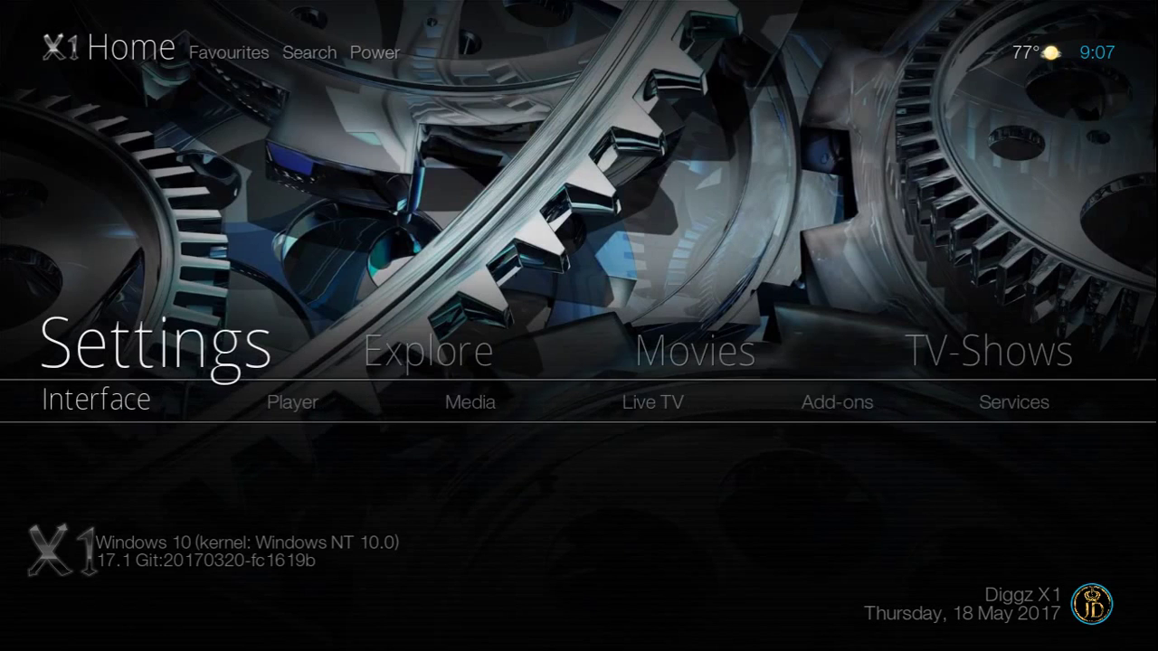
key(Right)
key(Right)
key(Right)
key(Right)
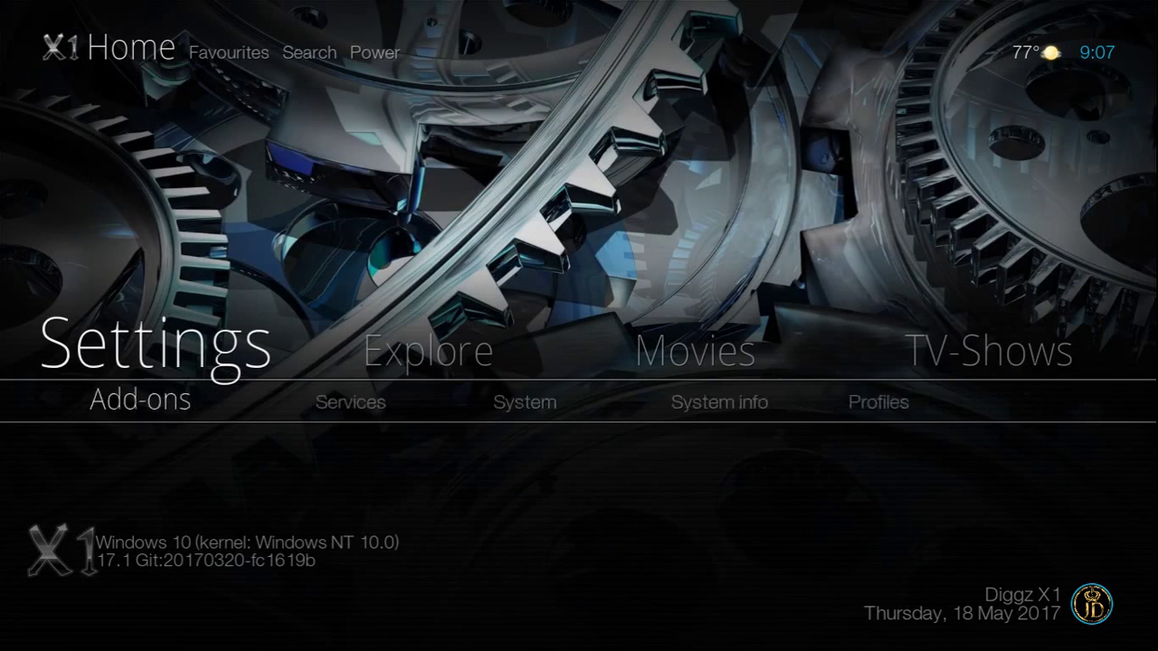
key(Right)
Continue through System info to Profiles, then hide the shortcuts and move on to Explore
key(Left)
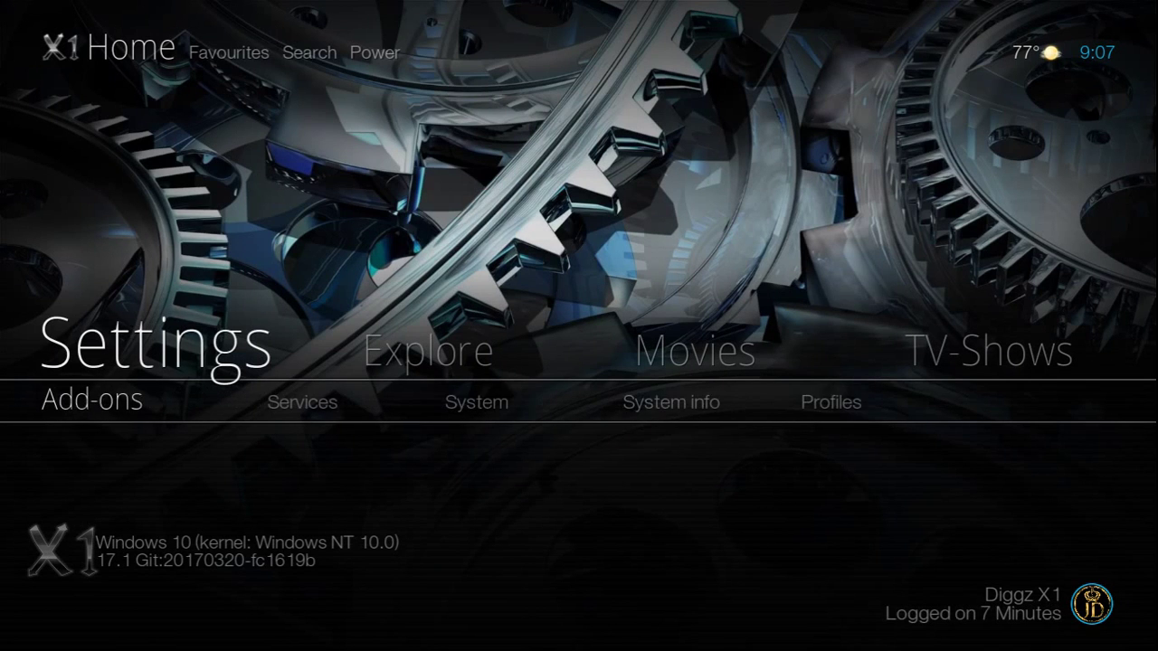
key(Right)
key(Right)
key(Right)
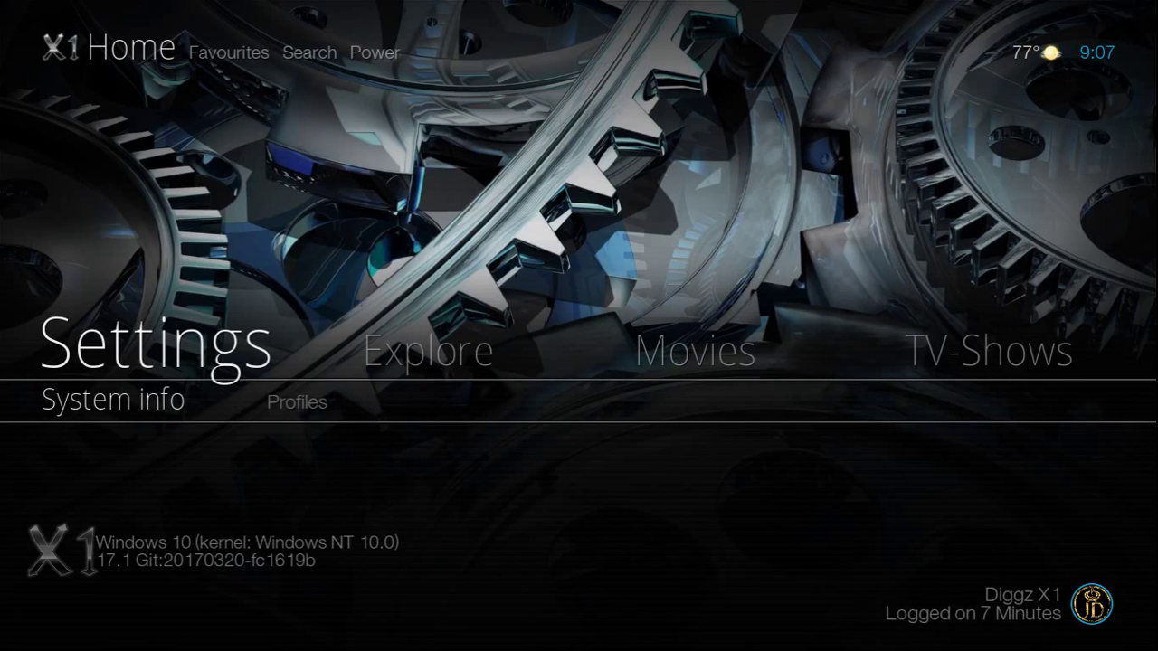
key(Right)
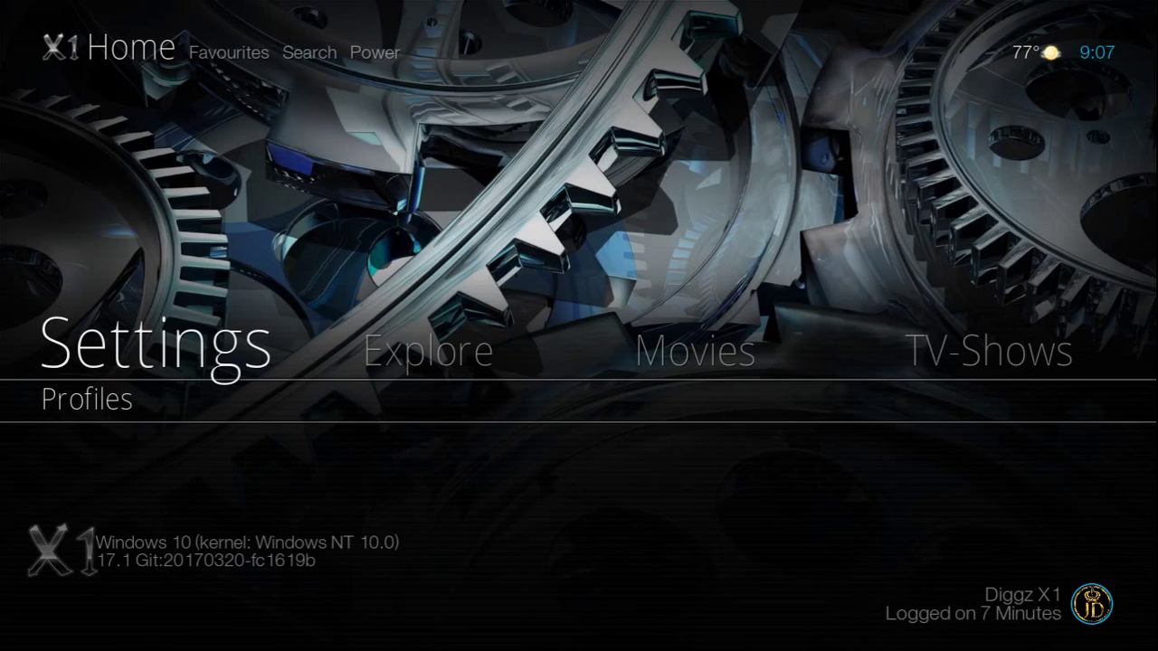
key(Left)
key(Up)
key(Right)
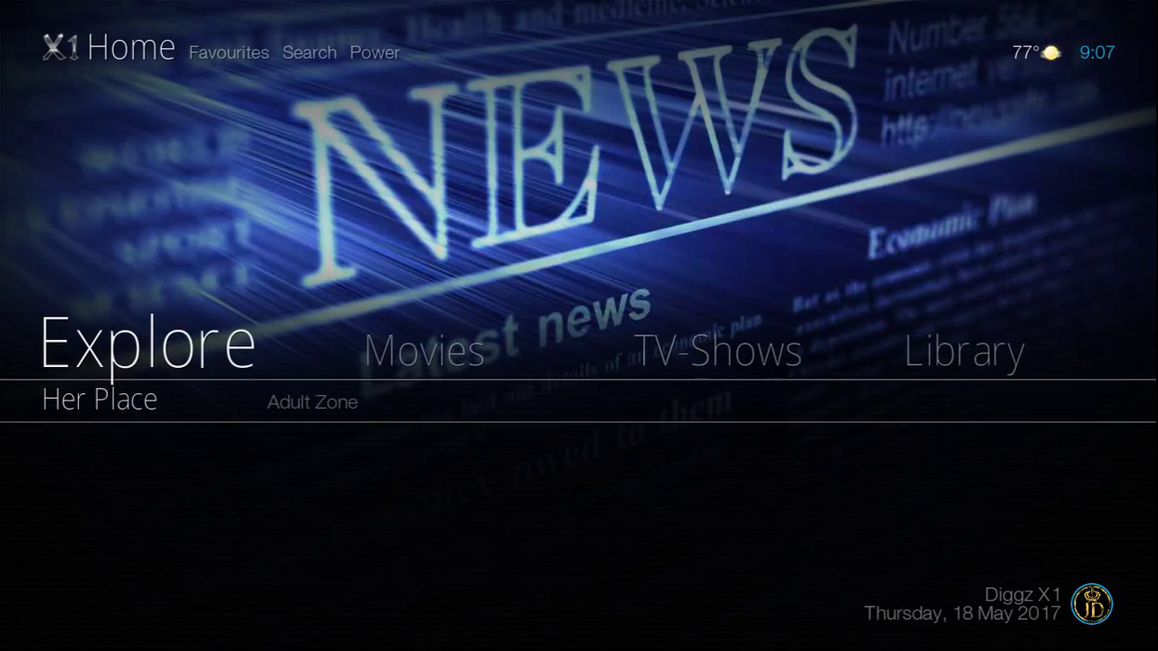
Check the Her Place and Adult Zone shortcuts, then move past Movies to Add-ons' My add-ons shortcut
key(Right)
key(Left)
key(Up)
key(Right)
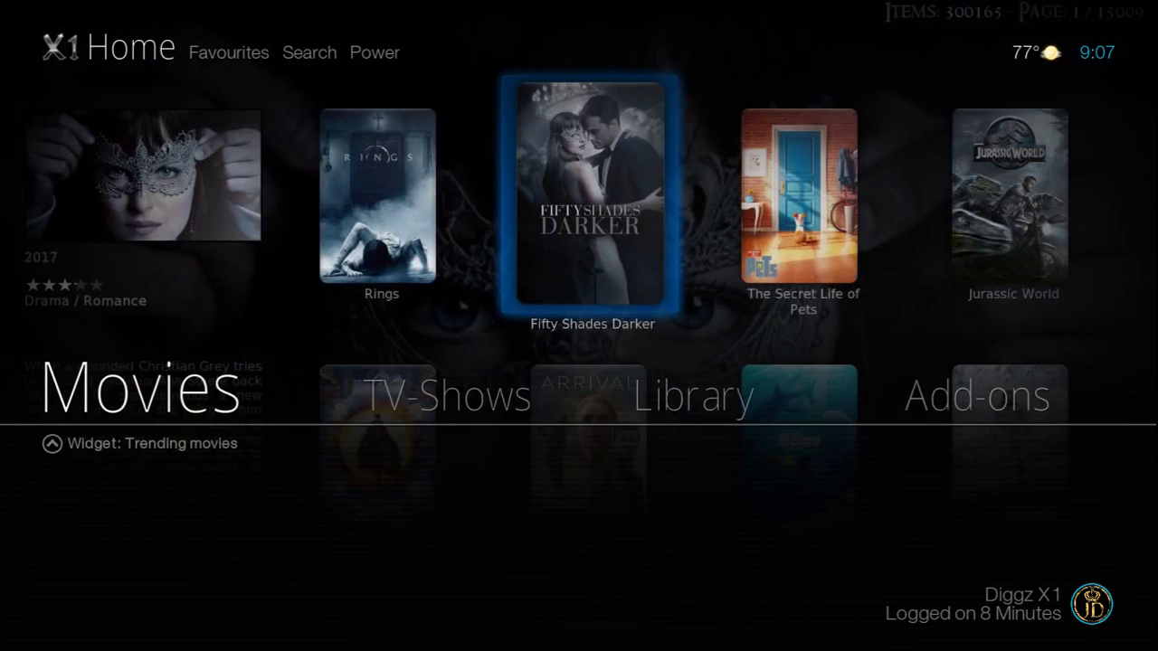
key(Right)
key(Right)
key(Right)
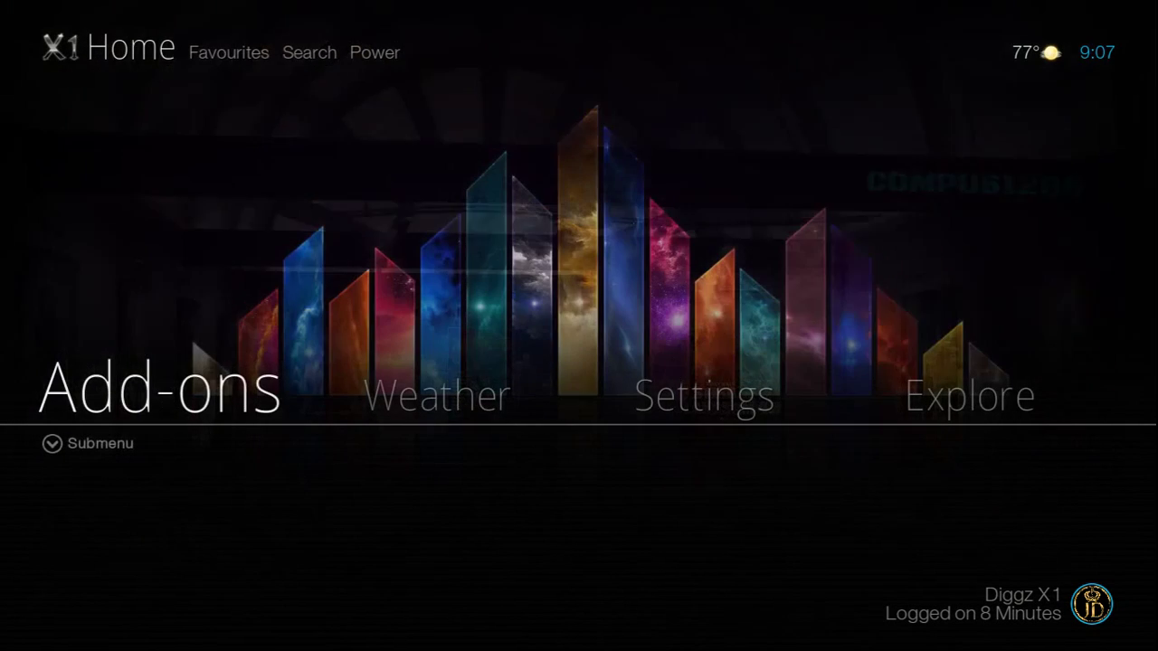
key(Down)
key(Right)
key(Right)
key(Right)
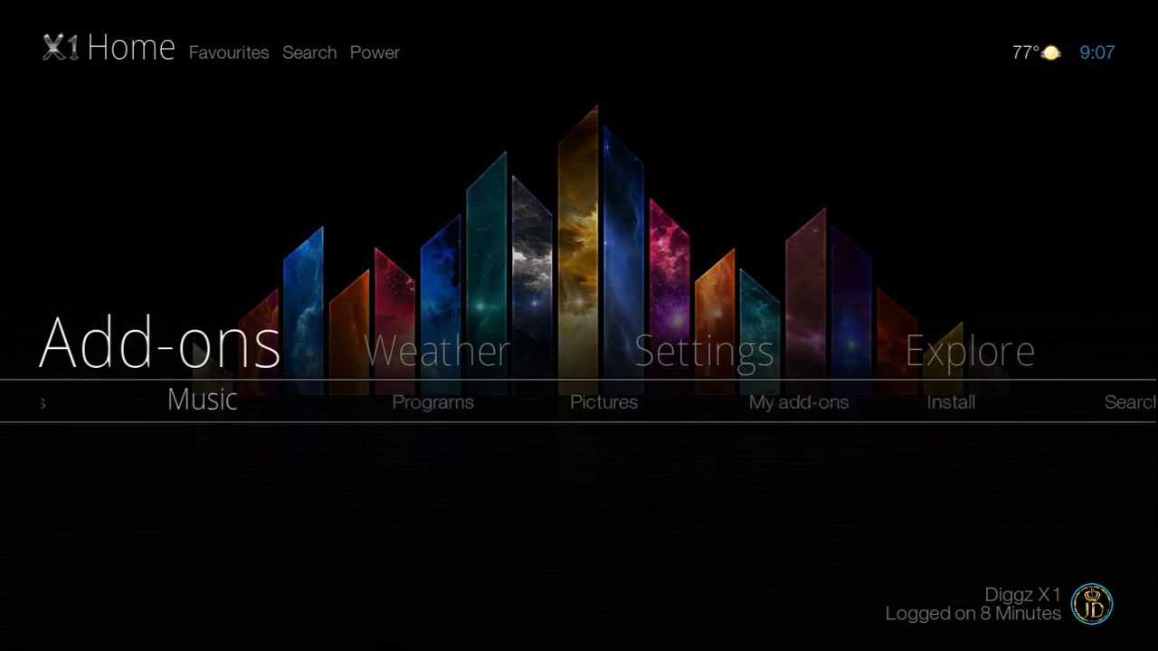
key(Right)
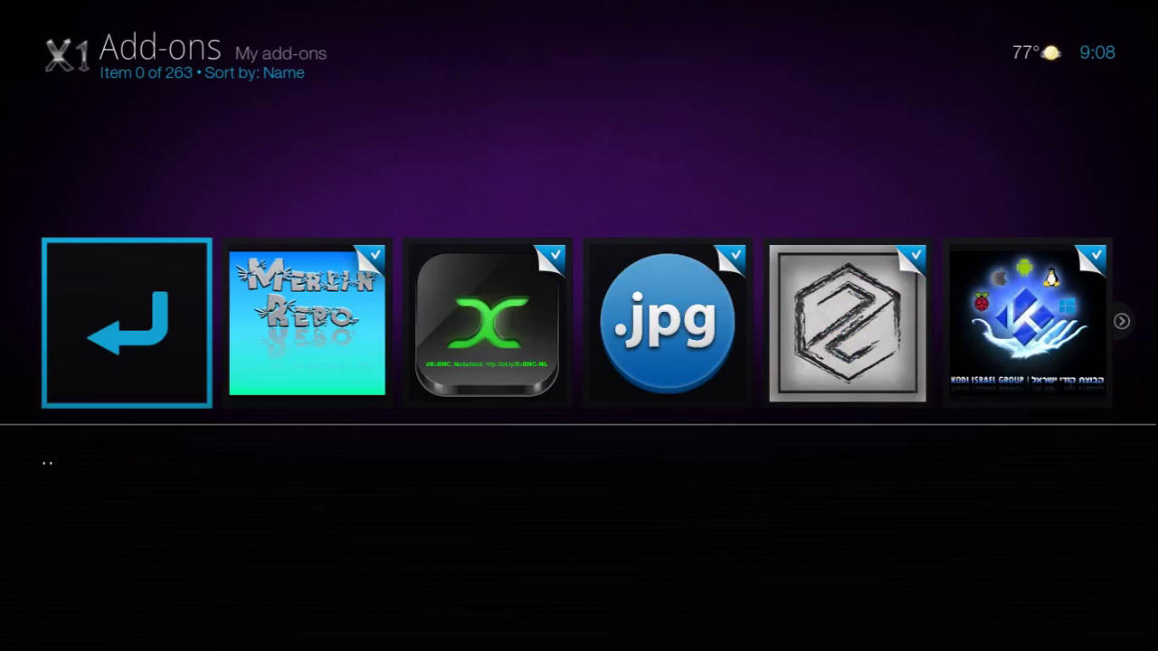
Browse the first installed add-ons, from WOLFPACK and MetalliQ to 3rd Party Unrestricted
key(Right)
key(Right)
key(Right)
key(Right)
key(Right)
key(Right)
key(Right)
key(Right)
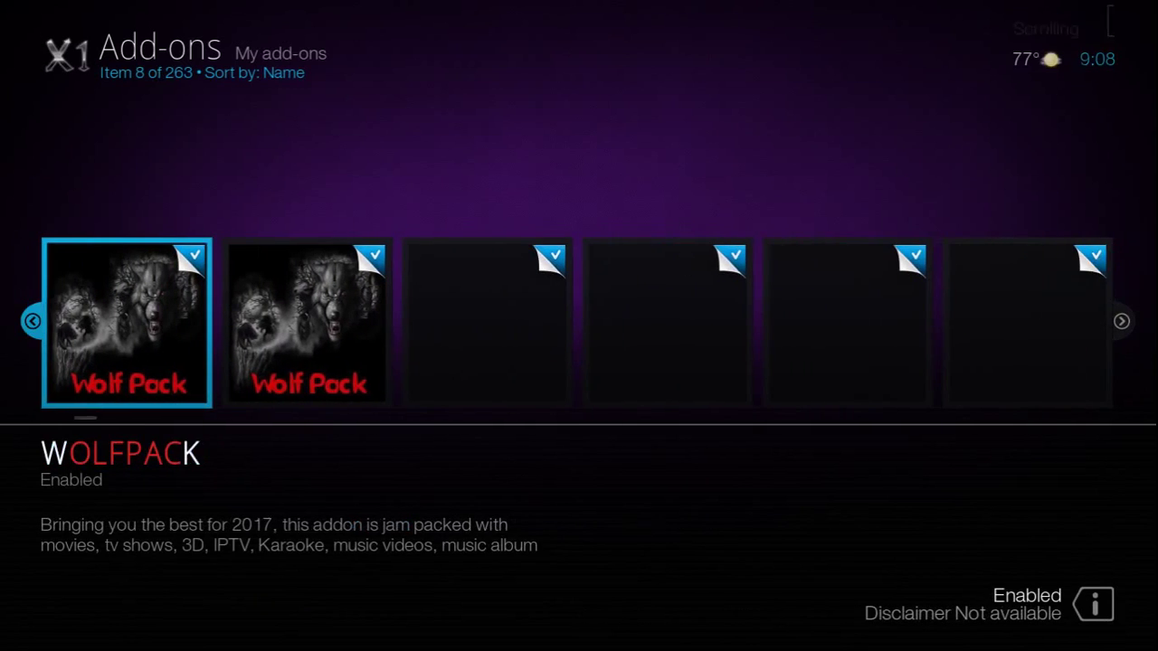
key(Right)
key(Right)
key(Right)
key(Right)
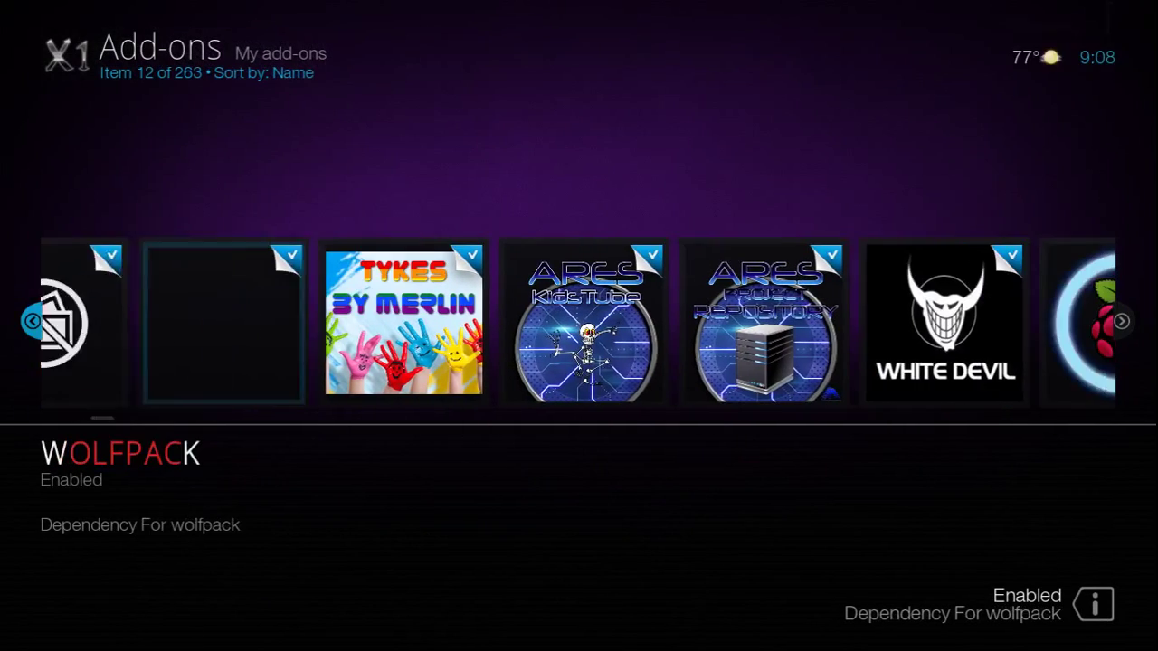
key(Right)
key(Right)
key(Right)
key(Right)
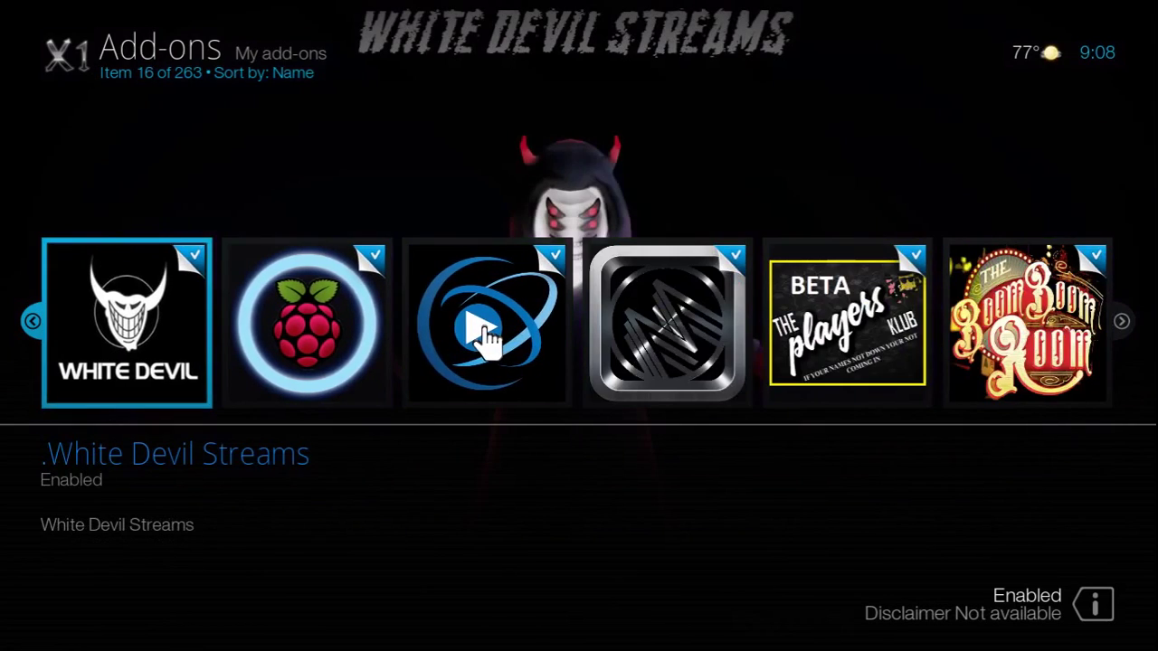
key(Right)
key(Right)
key(Right)
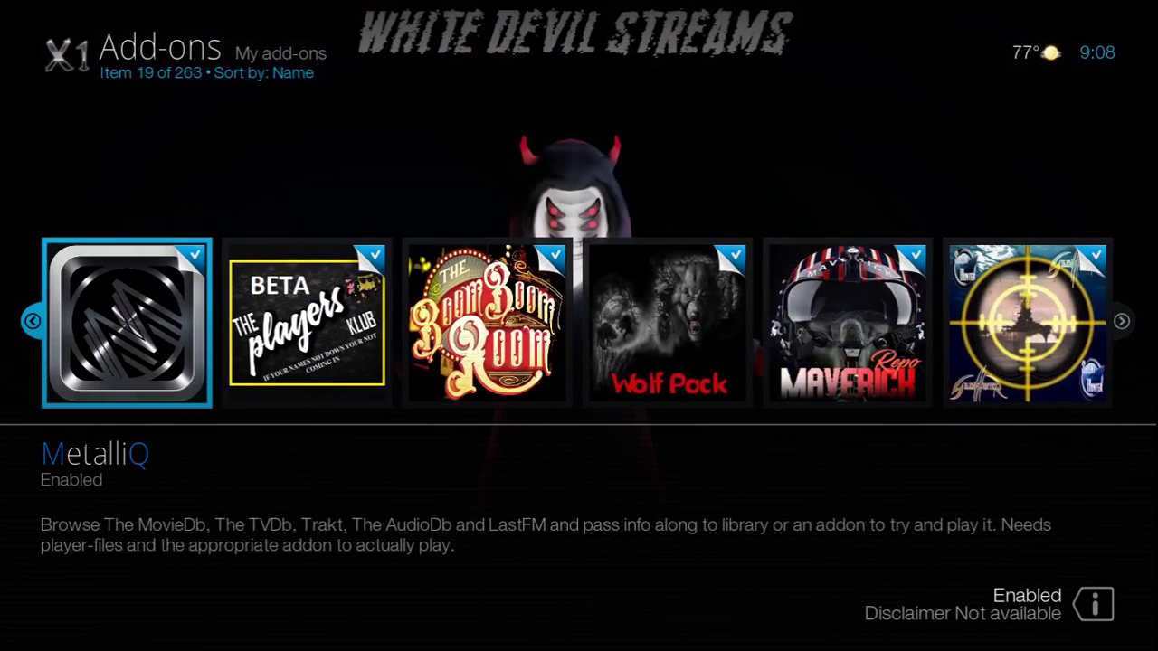
key(Right)
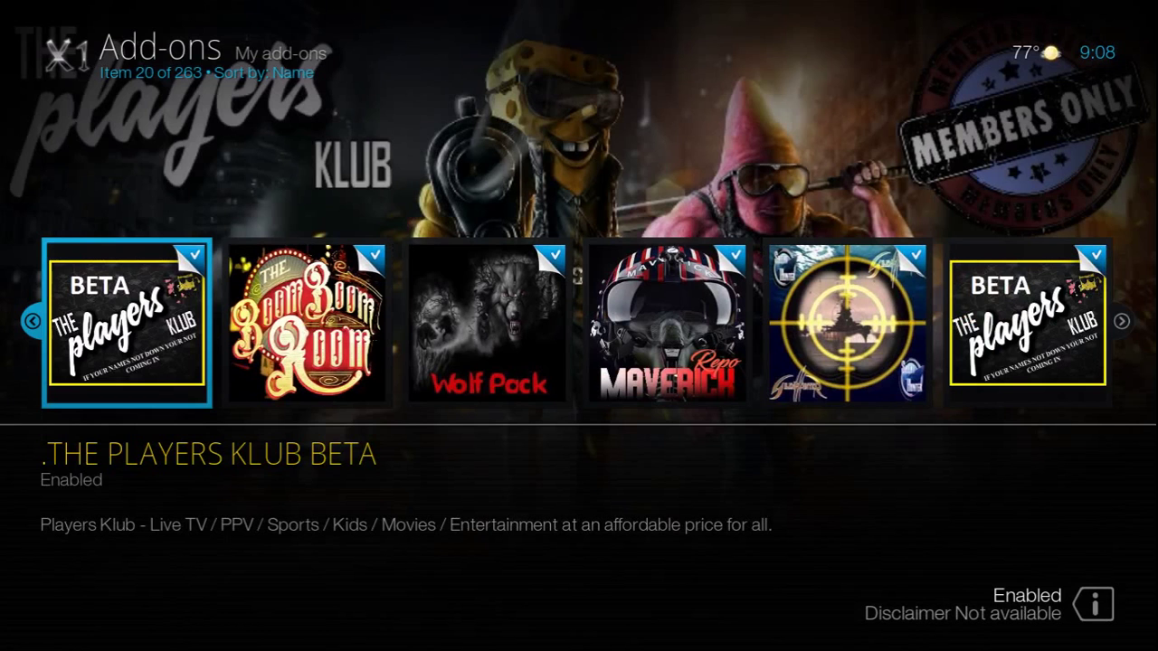
key(Right)
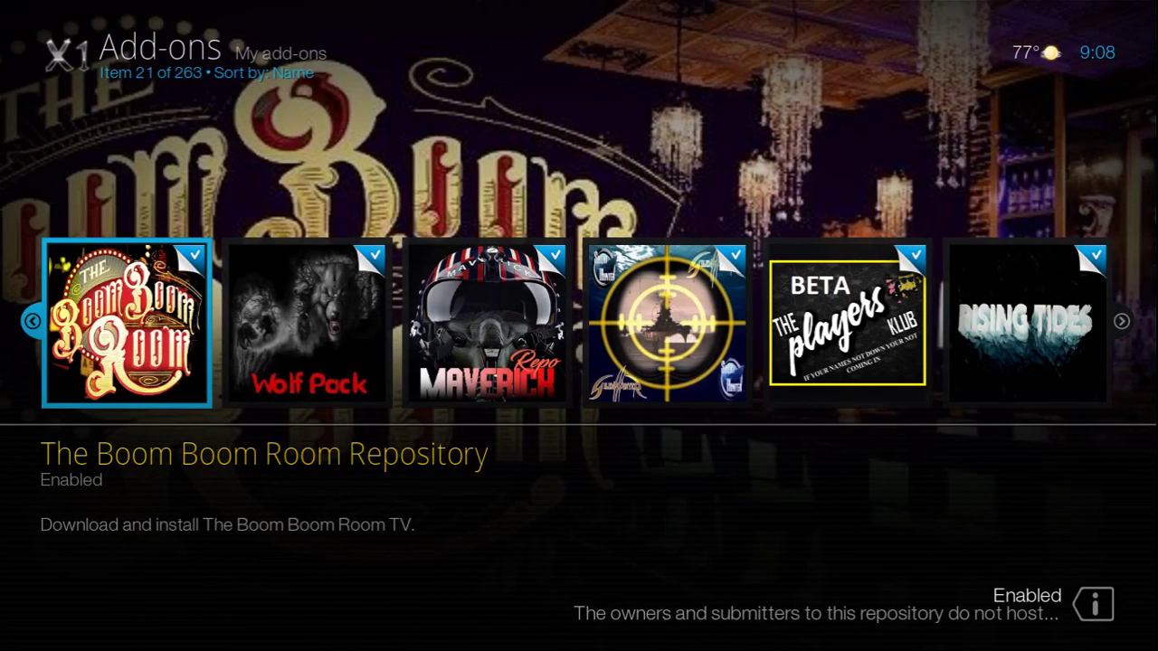
key(Right)
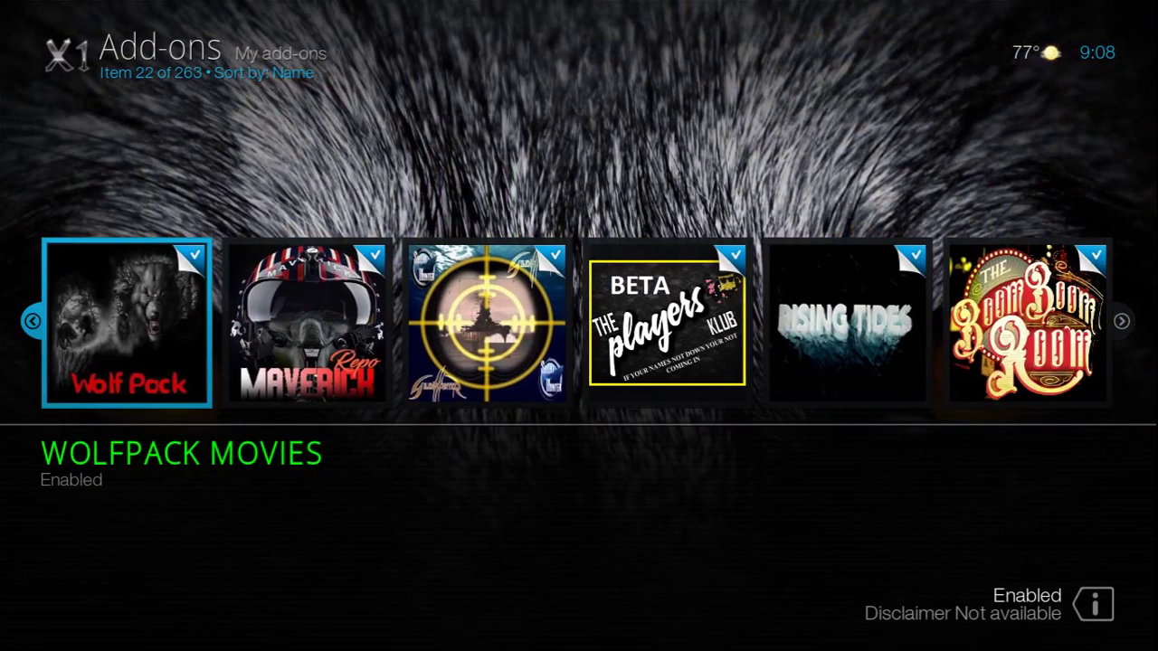
key(Right)
key(Right)
key(Right)
key(Right)
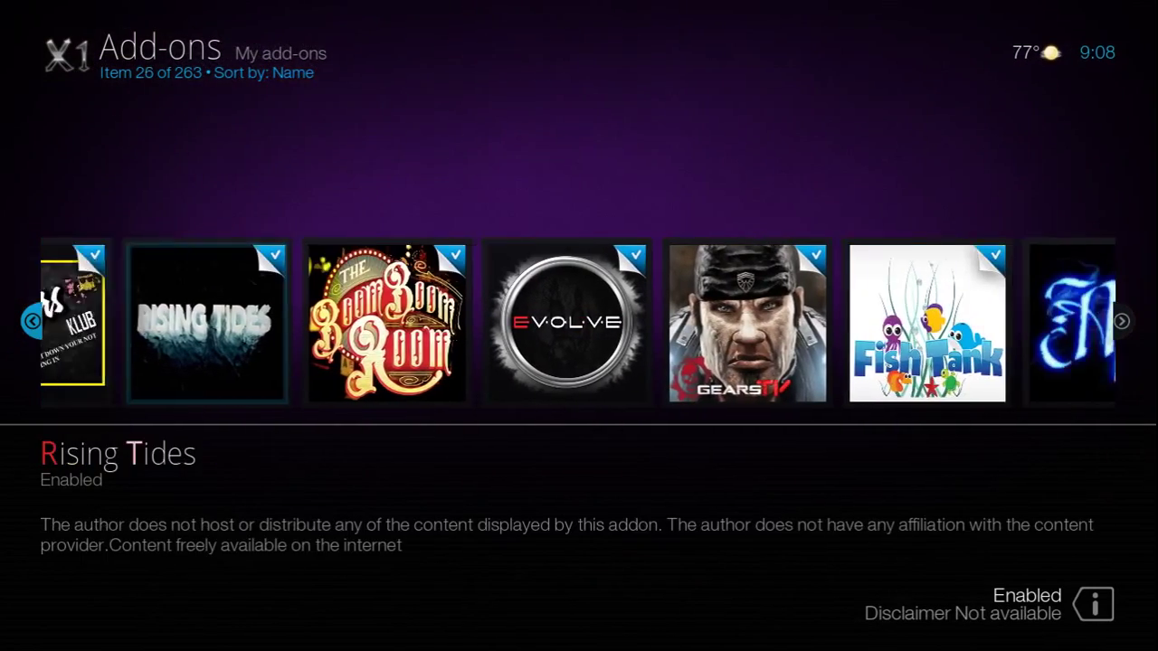
key(Right)
key(Right)
key(Right)
key(Right)
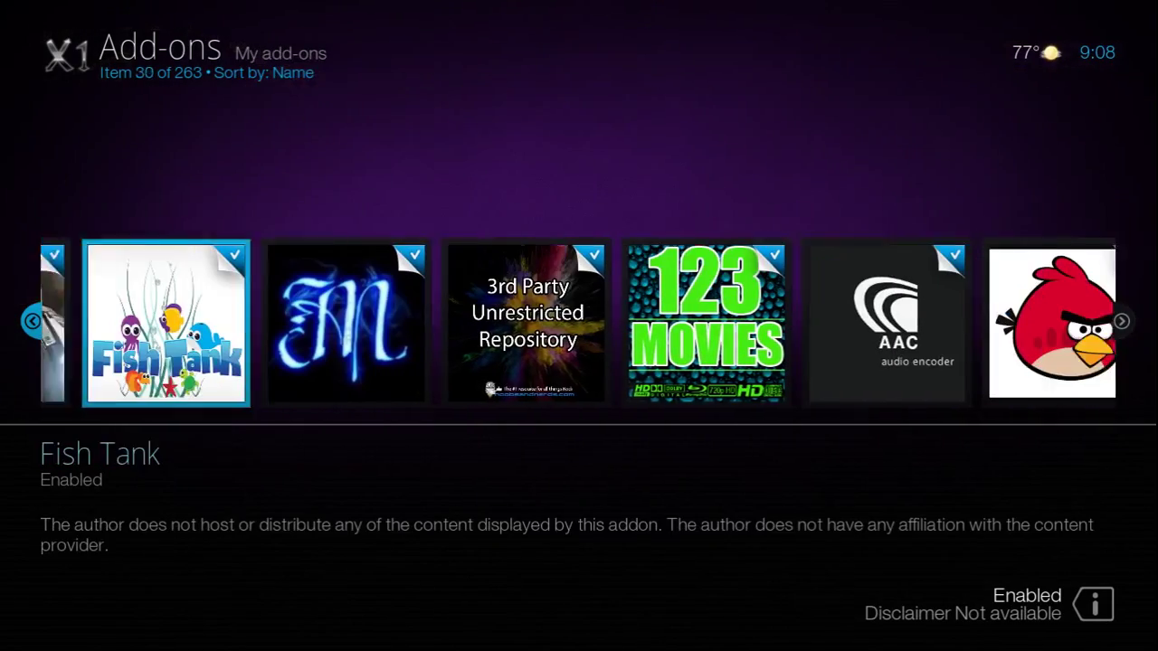
key(Right)
key(Right)
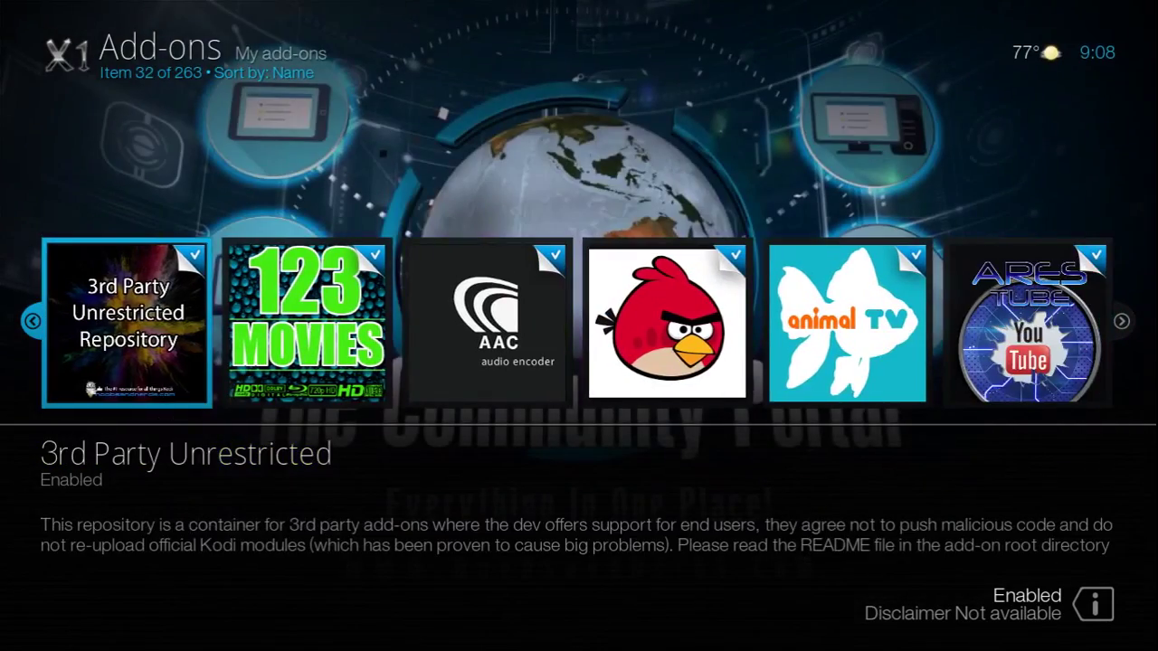
Scroll the add-ons from Animal TV past Diggz X1 and f4mTester to Hunt Channel
key(Right)
key(Right)
key(Right)
key(Right)
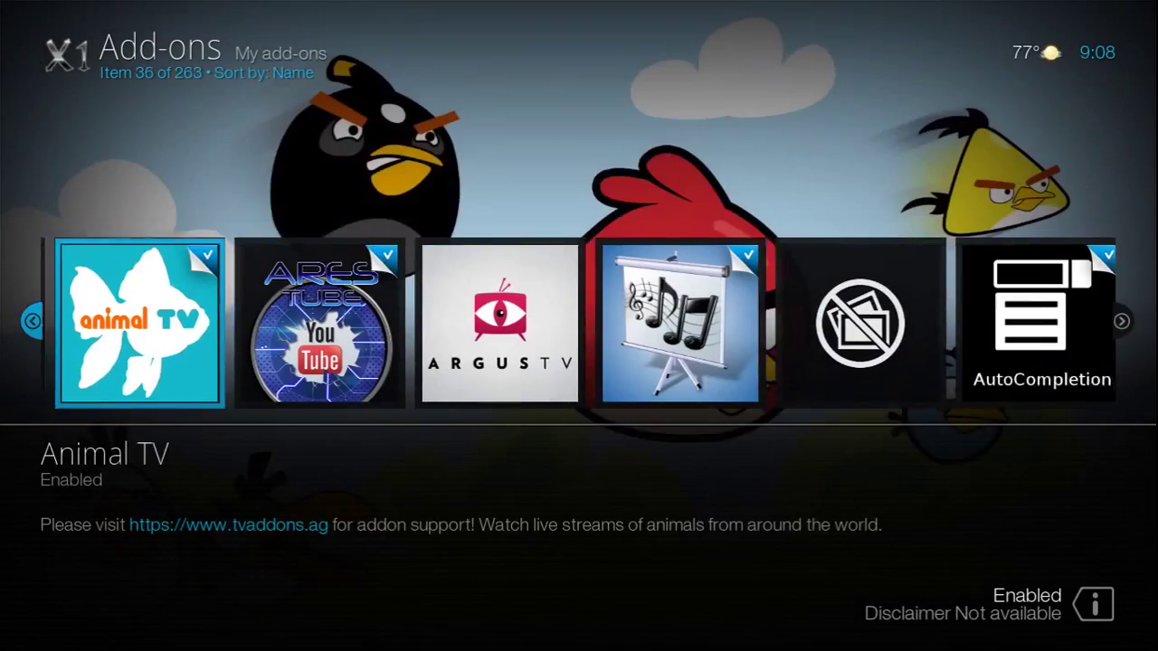
key(Right)
key(Right)
key(Right)
key(Right)
key(Right)
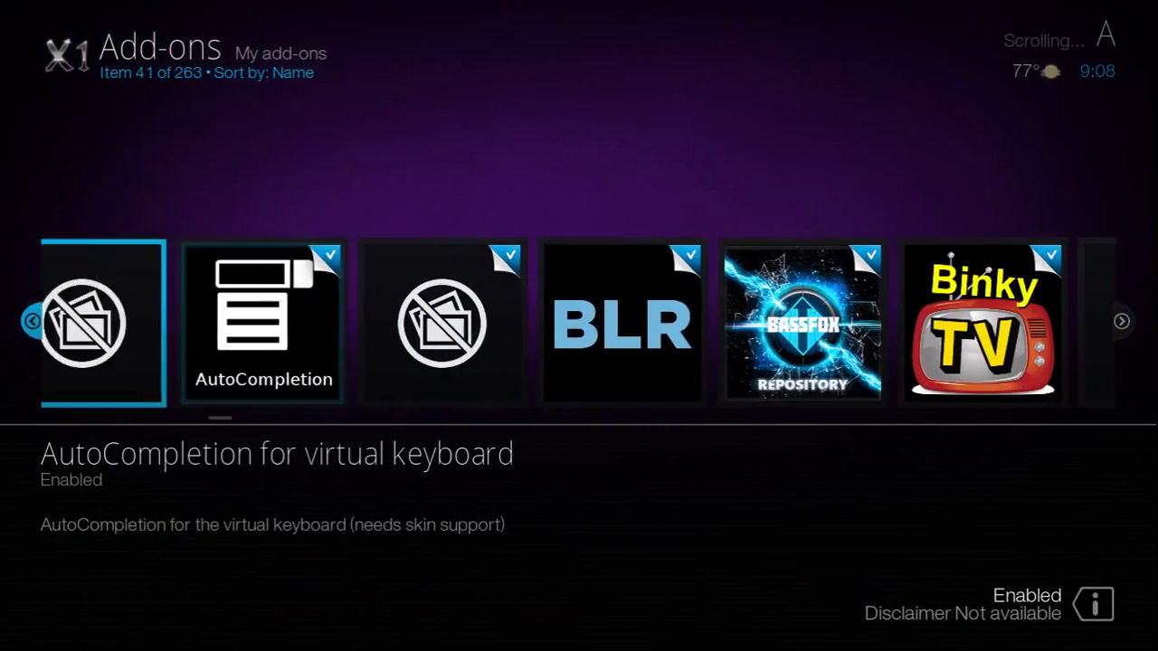
key(Right)
key(Right)
key(Right)
key(Right)
key(Right)
key(Right)
key(Right)
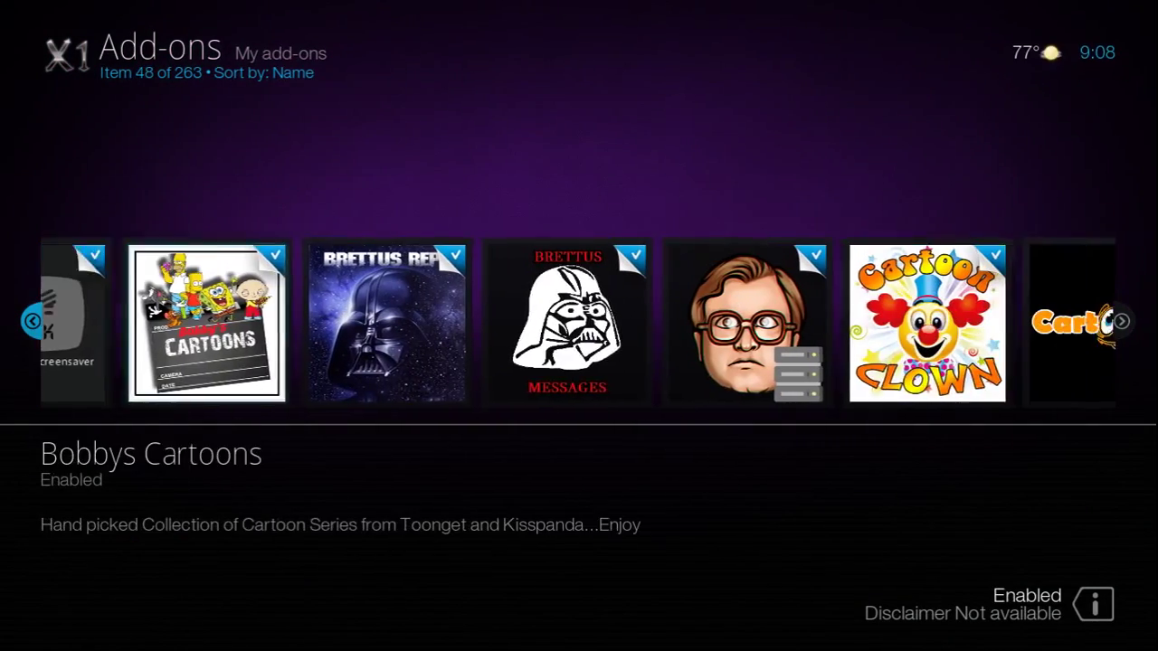
key(Right)
key(Right)
key(Right)
key(Right)
key(Right)
key(Right)
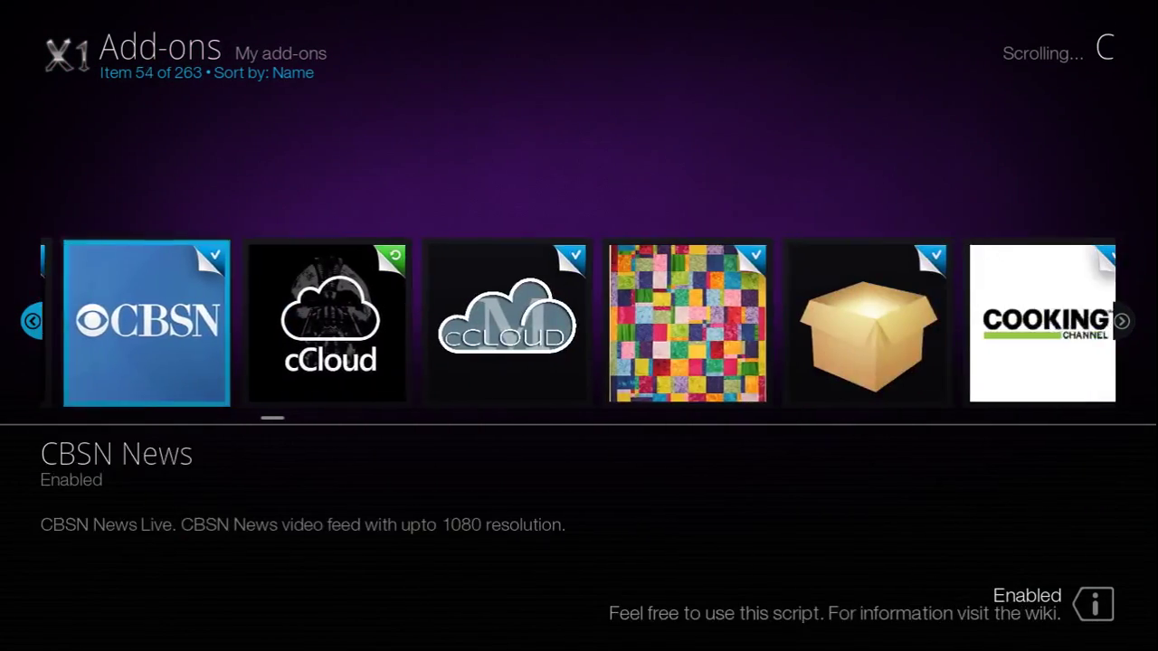
key(Right)
key(Right)
key(Right)
key(Right)
key(Right)
key(Right)
key(Right)
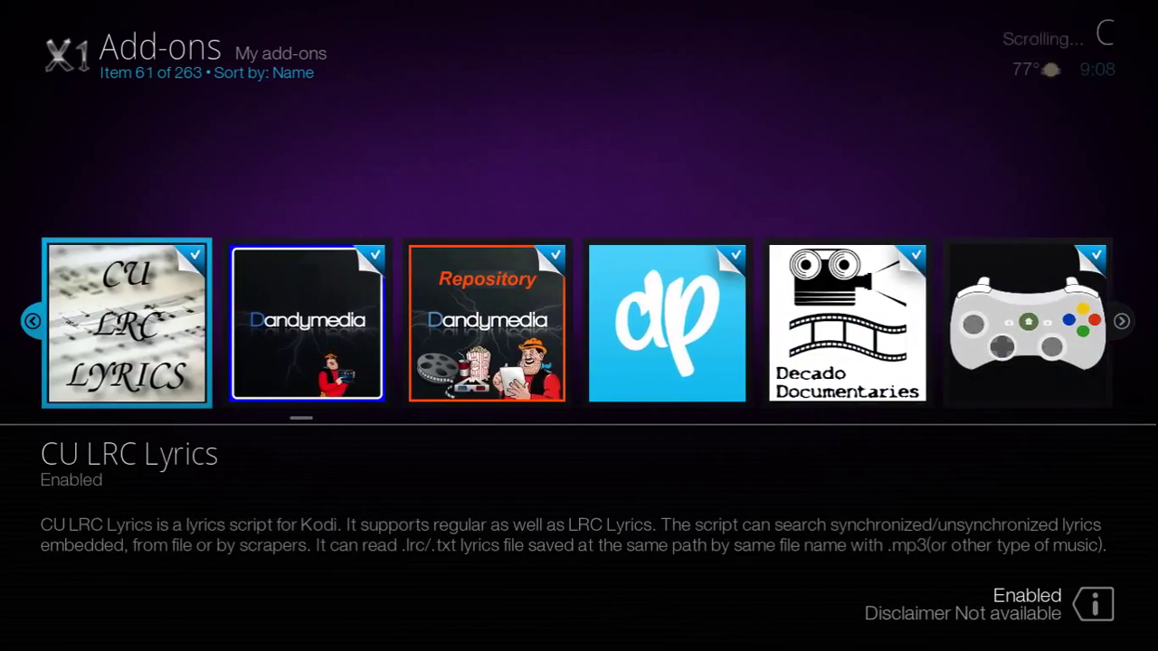
key(Right)
key(Right)
key(Right)
key(Right)
key(Right)
key(Right)
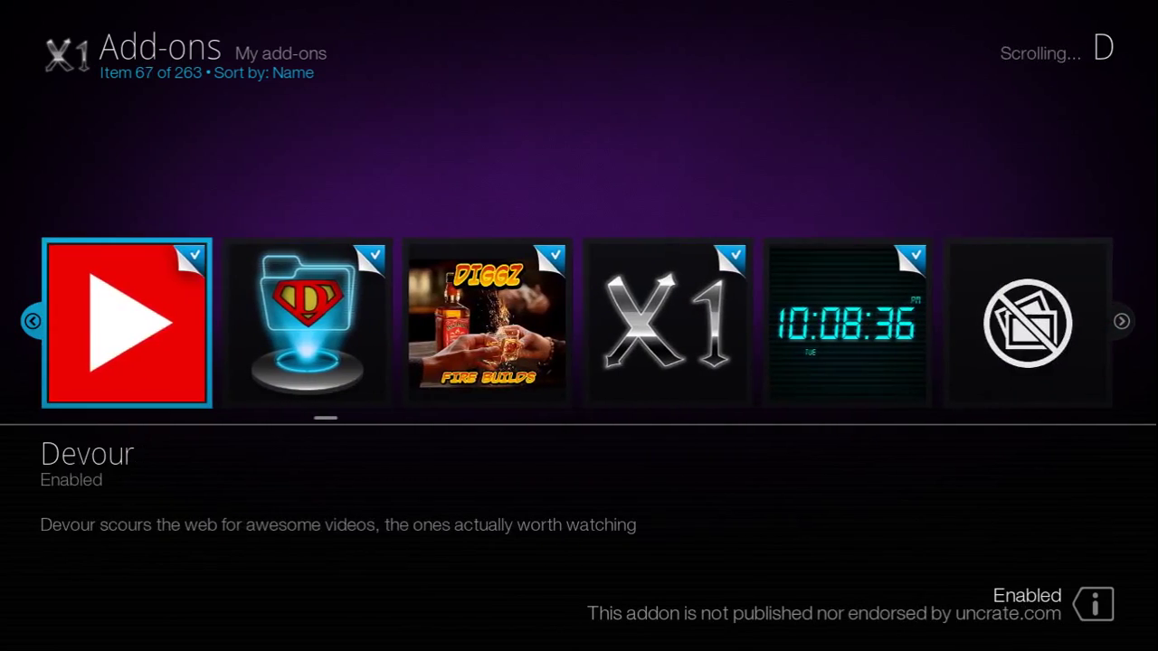
key(Right)
key(Right)
key(Right)
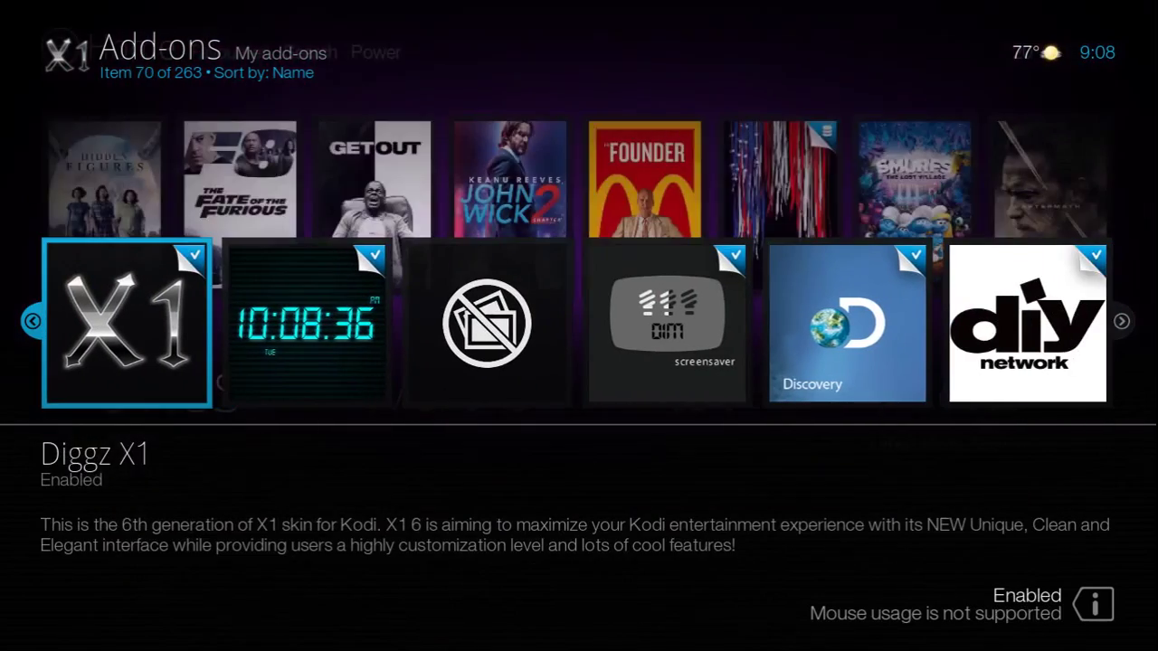
key(Right)
key(Right)
key(Right)
key(Right)
key(Right)
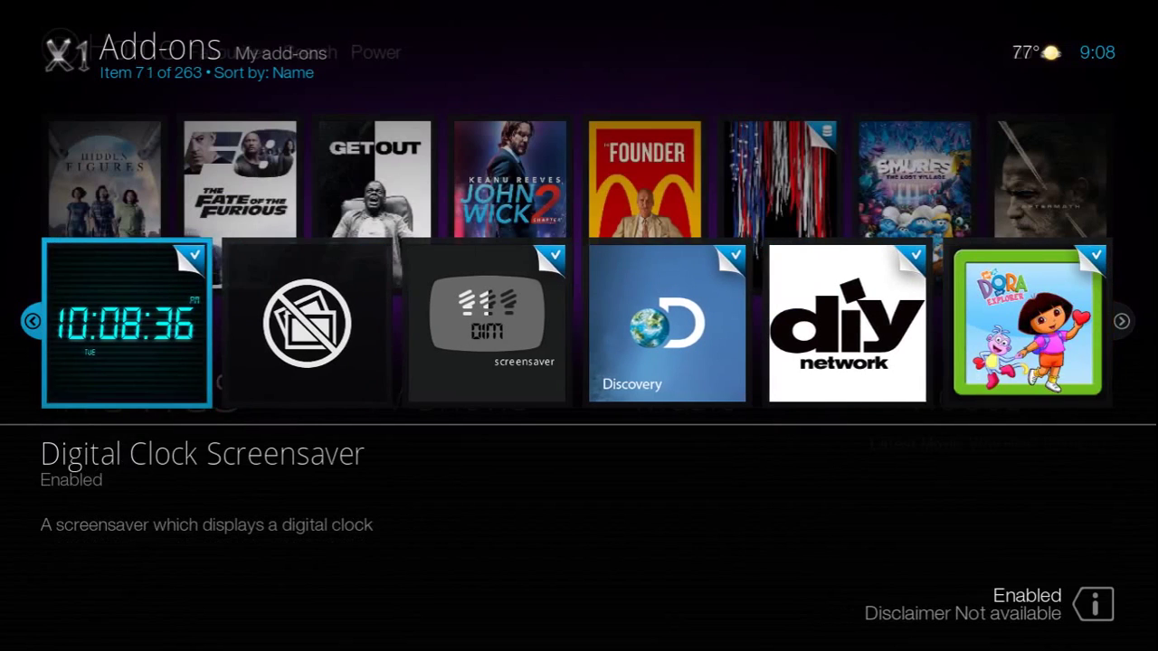
key(Right)
key(Right)
key(Right)
key(Right)
key(Right)
key(Right)
key(Right)
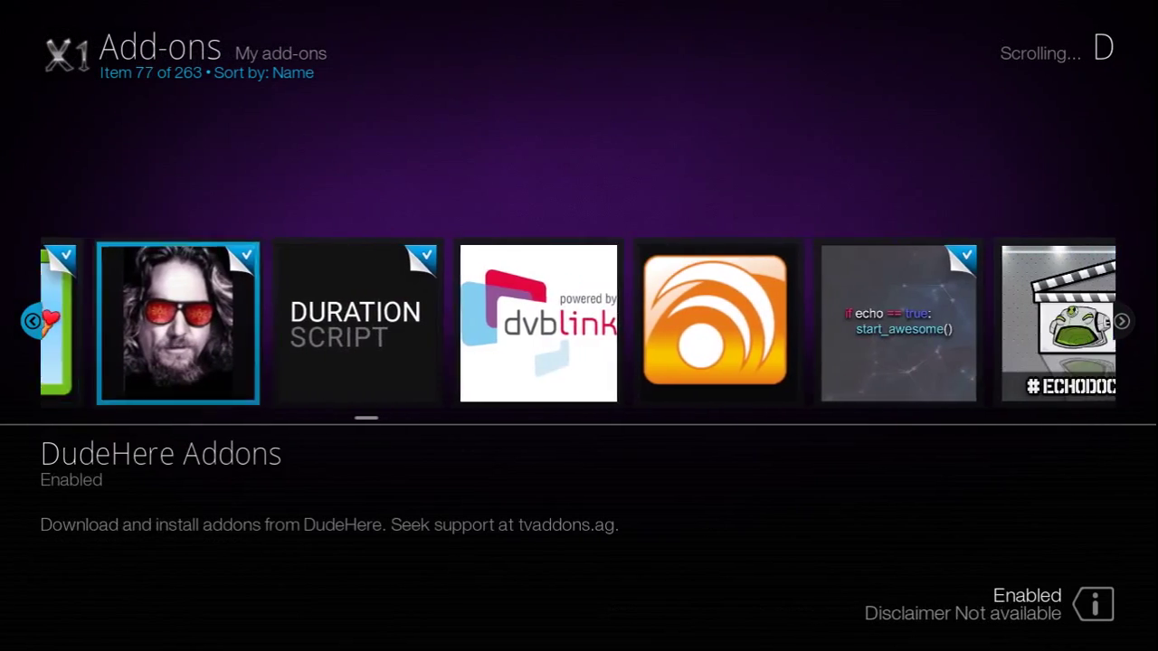
key(Right)
key(Right)
key(Right)
key(Right)
key(Right)
key(Right)
key(Right)
key(Right)
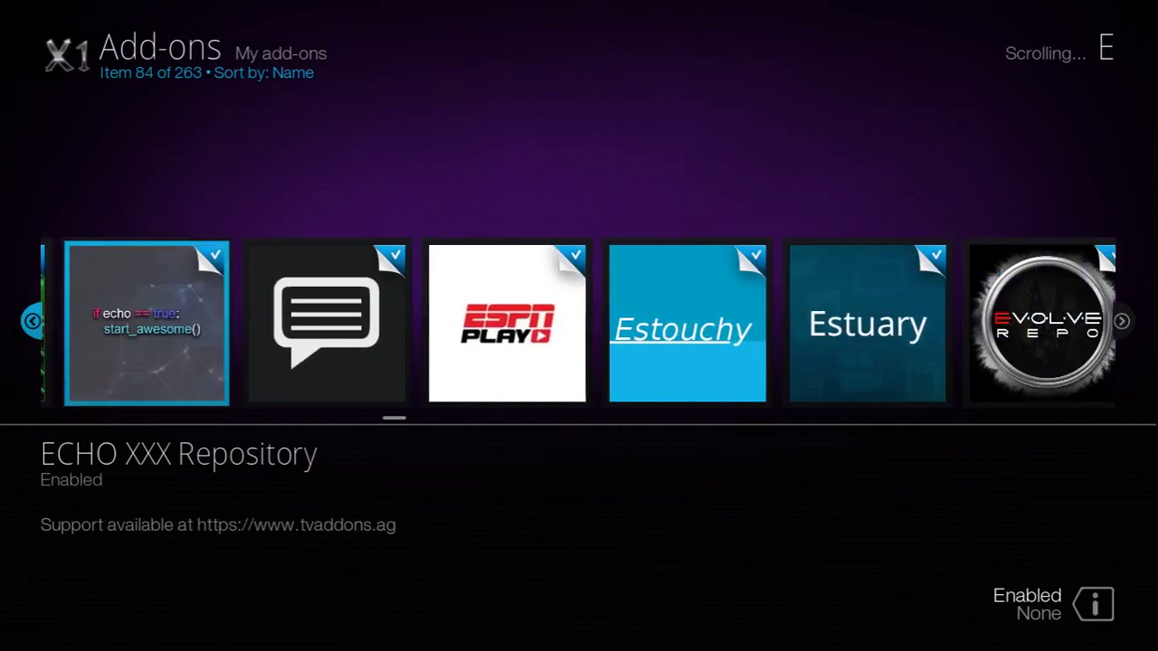
key(Right)
key(Right)
key(Right)
key(Right)
key(Right)
key(Right)
key(Right)
key(Right)
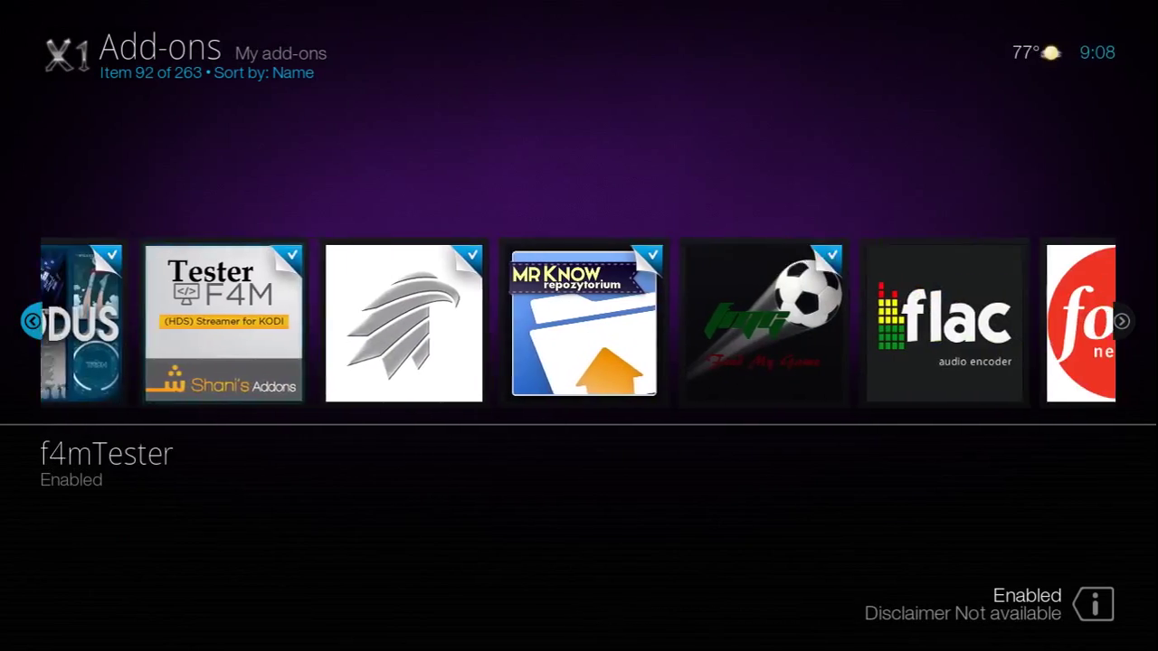
key(Right)
key(Right)
key(Right)
key(Right)
key(Right)
key(Right)
key(Right)
key(Right)
key(Right)
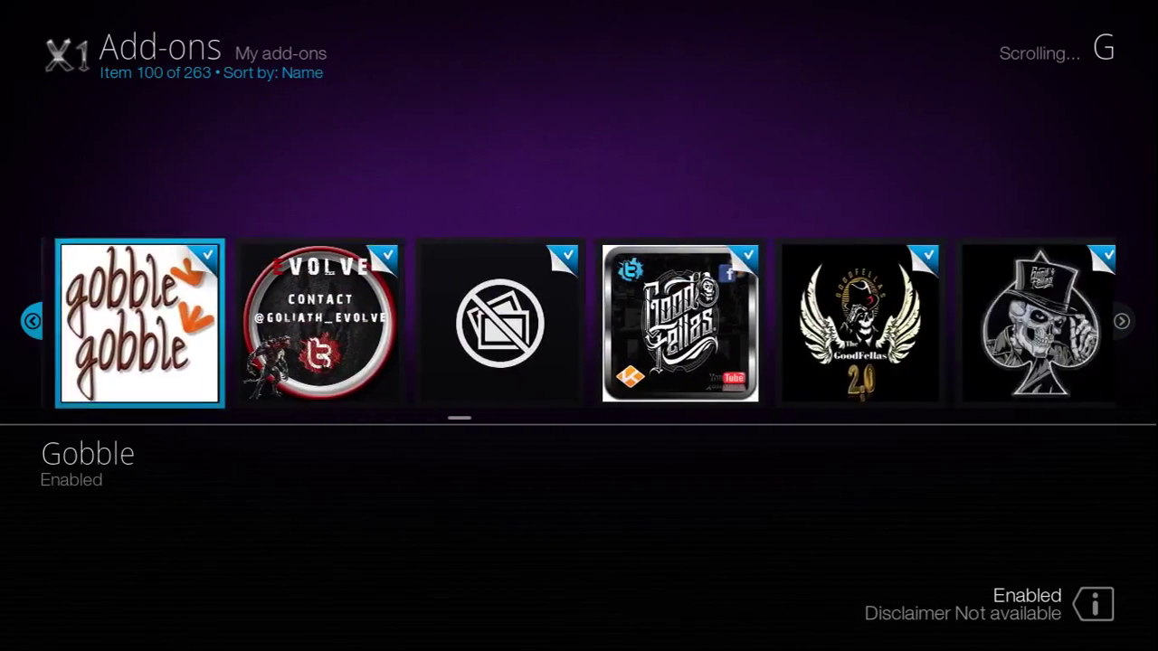
key(Right)
key(Right)
key(Right)
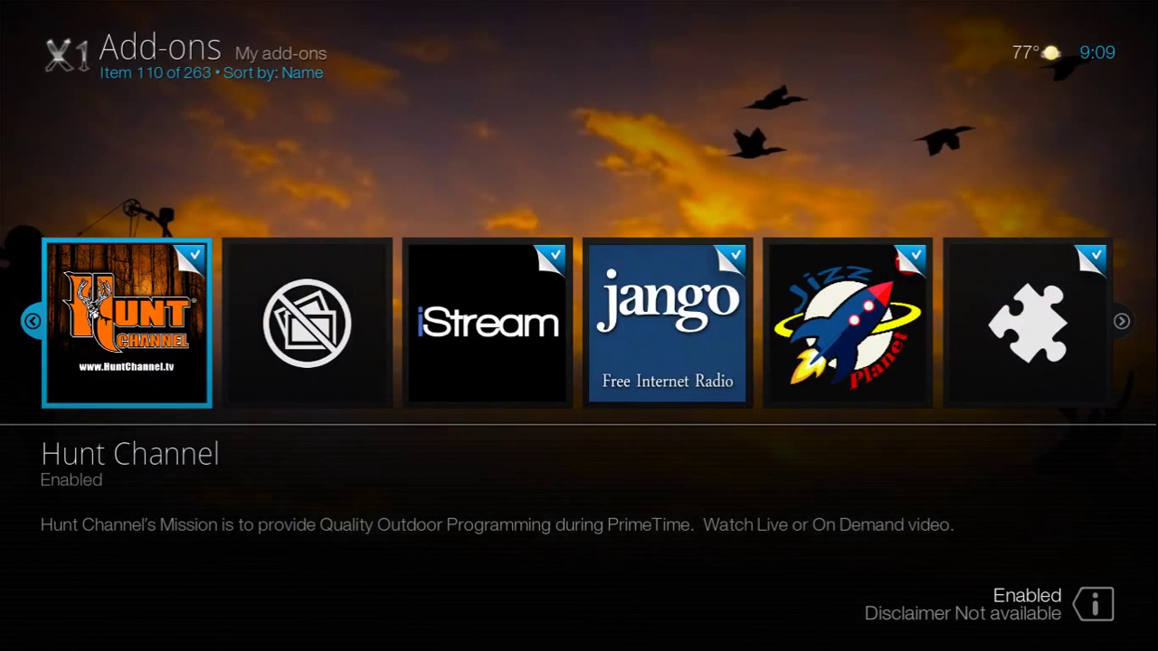
Continue through the J to P add-ons, from Joystick Support to PVR Filmon Client
key(Right)
key(Right)
key(Right)
key(Right)
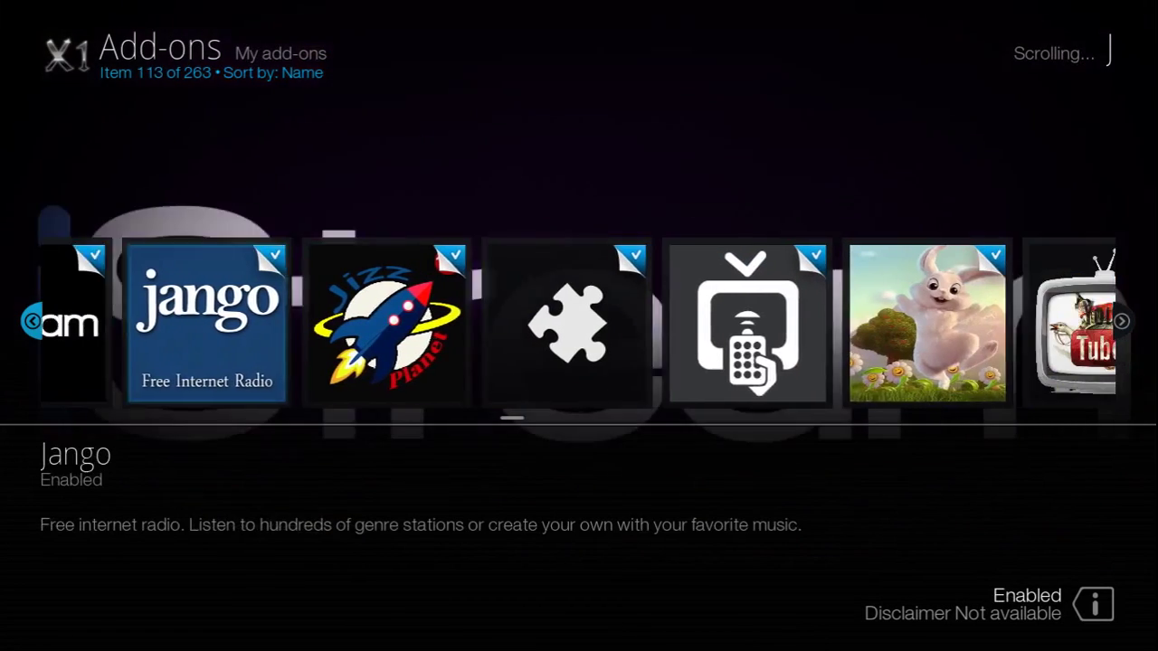
key(Right)
key(Right)
key(Right)
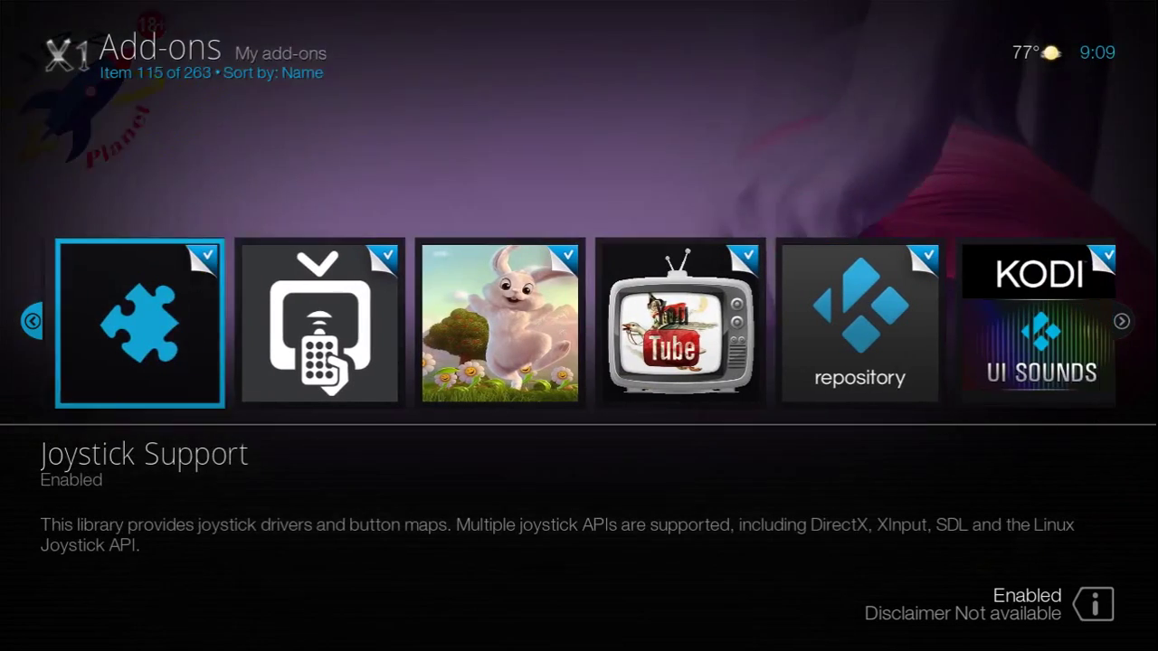
key(Right)
key(Right)
key(Right)
key(Right)
key(Right)
key(Right)
key(Right)
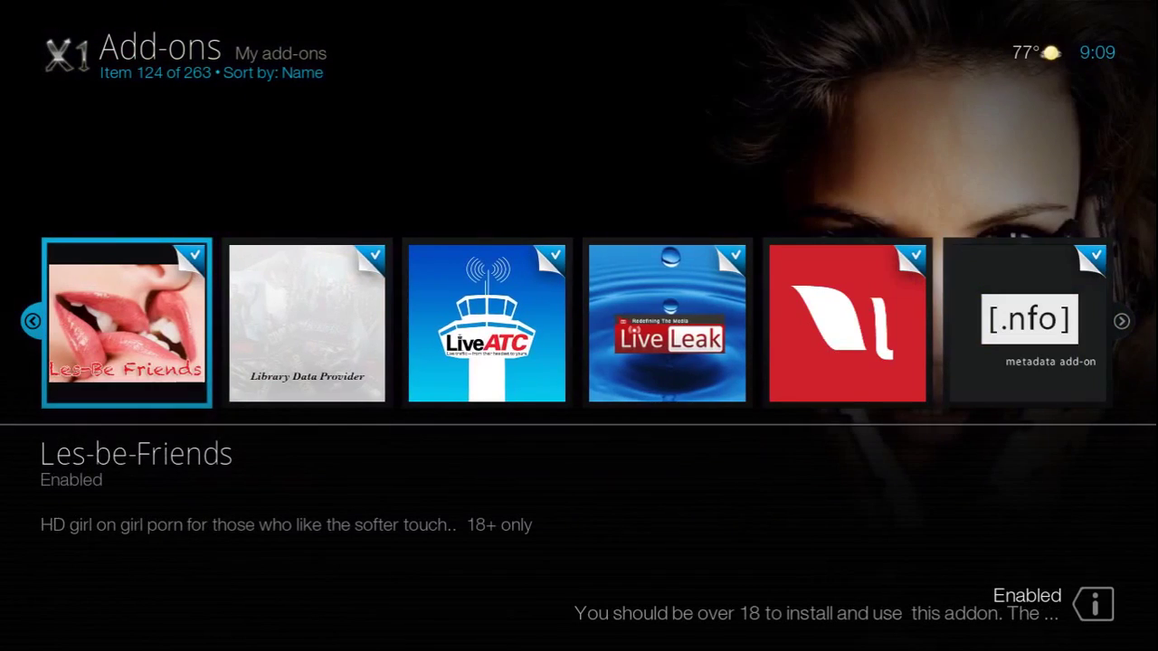
key(Right)
key(Right)
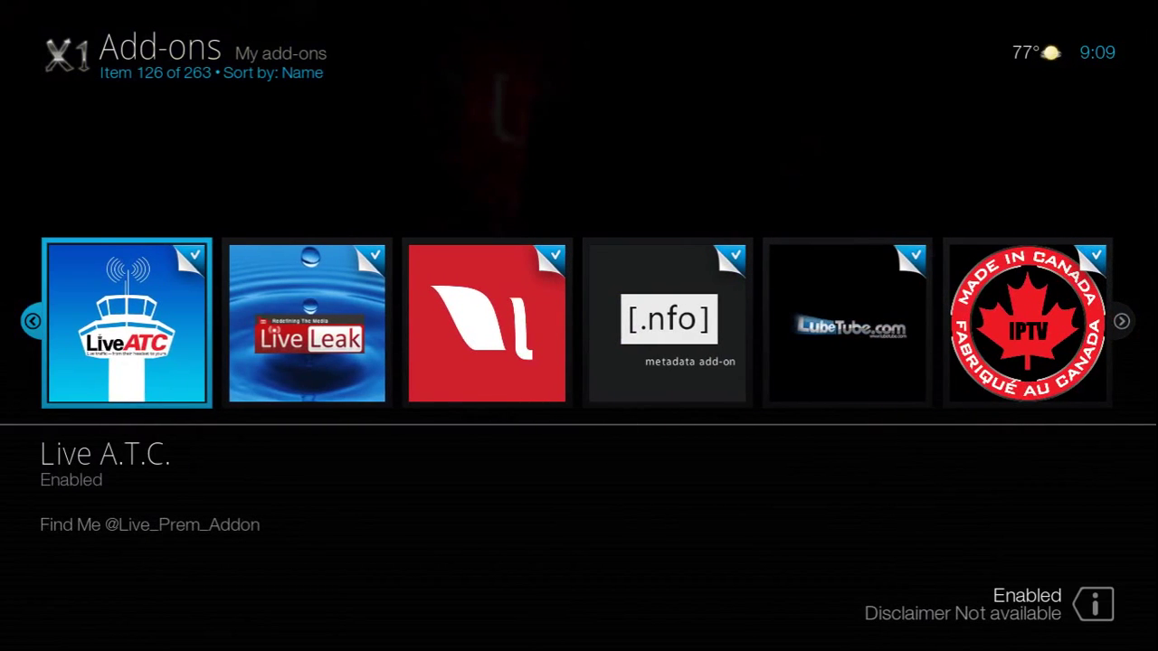
key(Right)
key(Right)
key(Right)
key(Right)
key(Right)
key(Right)
key(Right)
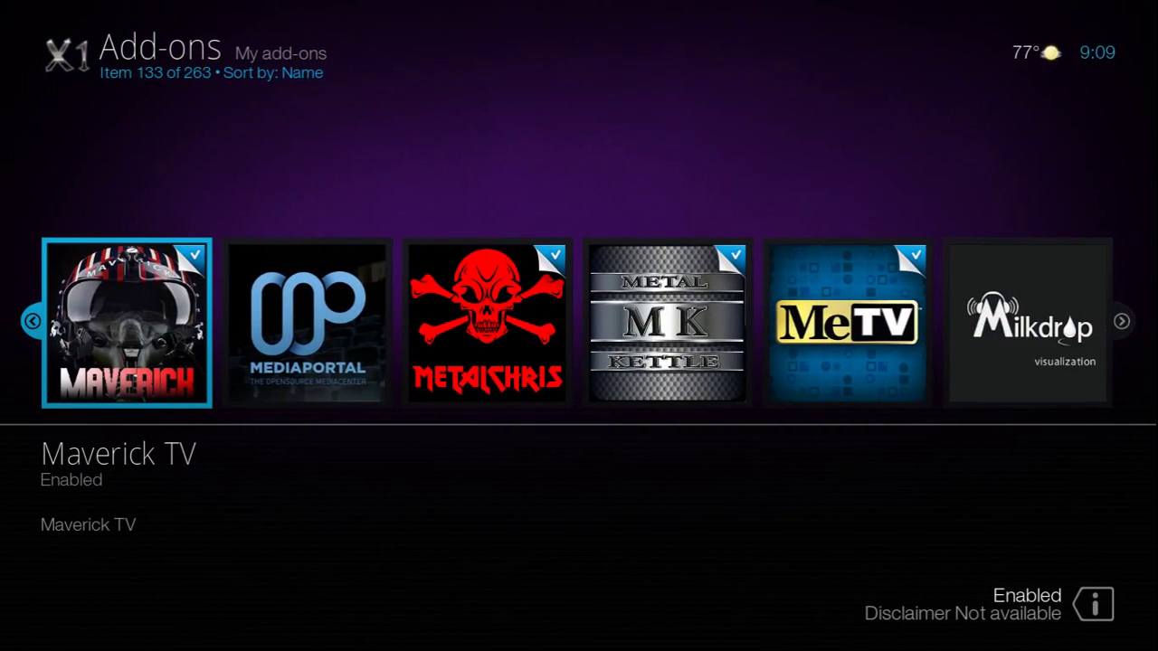
key(Right)
key(Right)
key(Right)
key(Right)
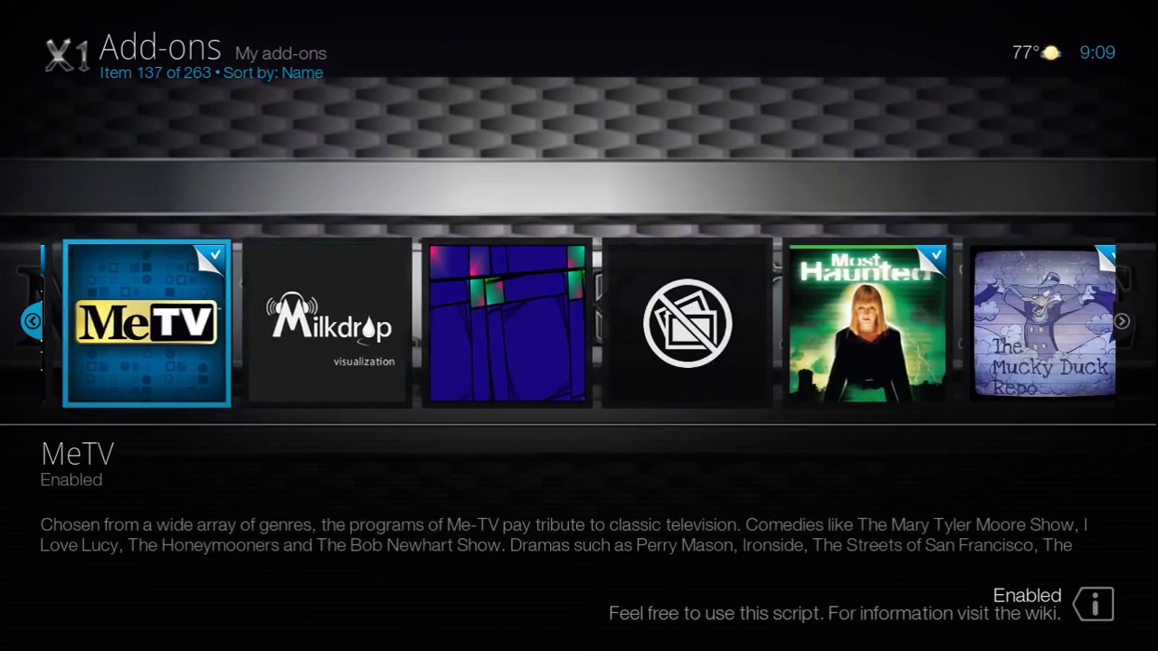
key(Right)
key(Right)
key(Right)
key(Right)
key(Right)
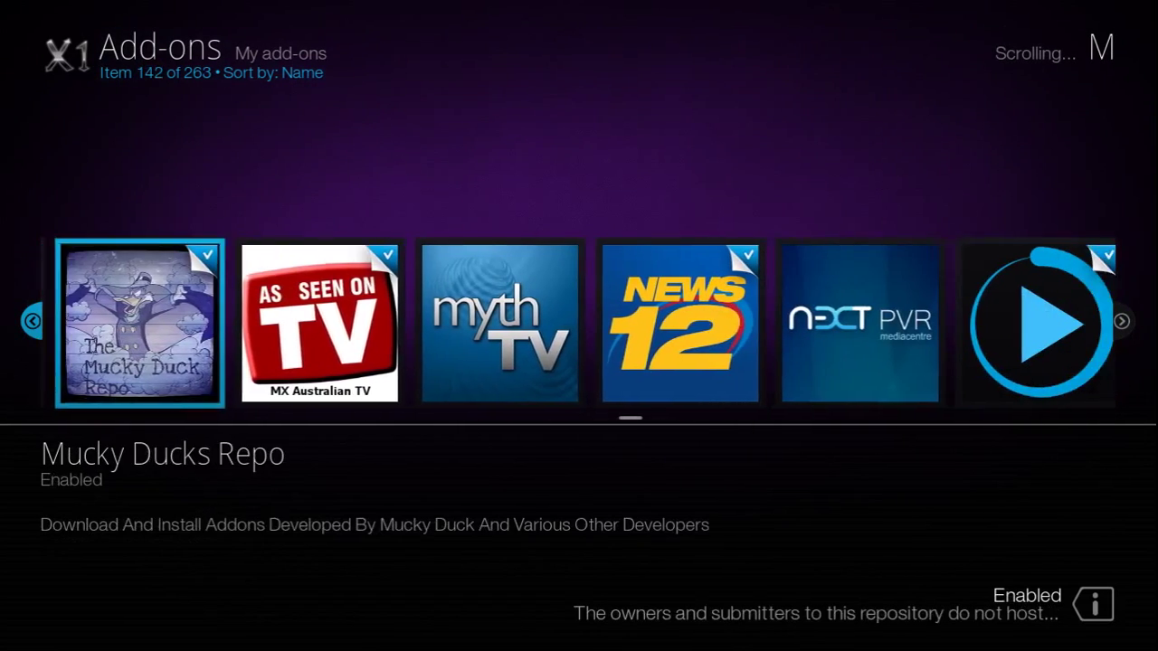
key(Right)
key(Right)
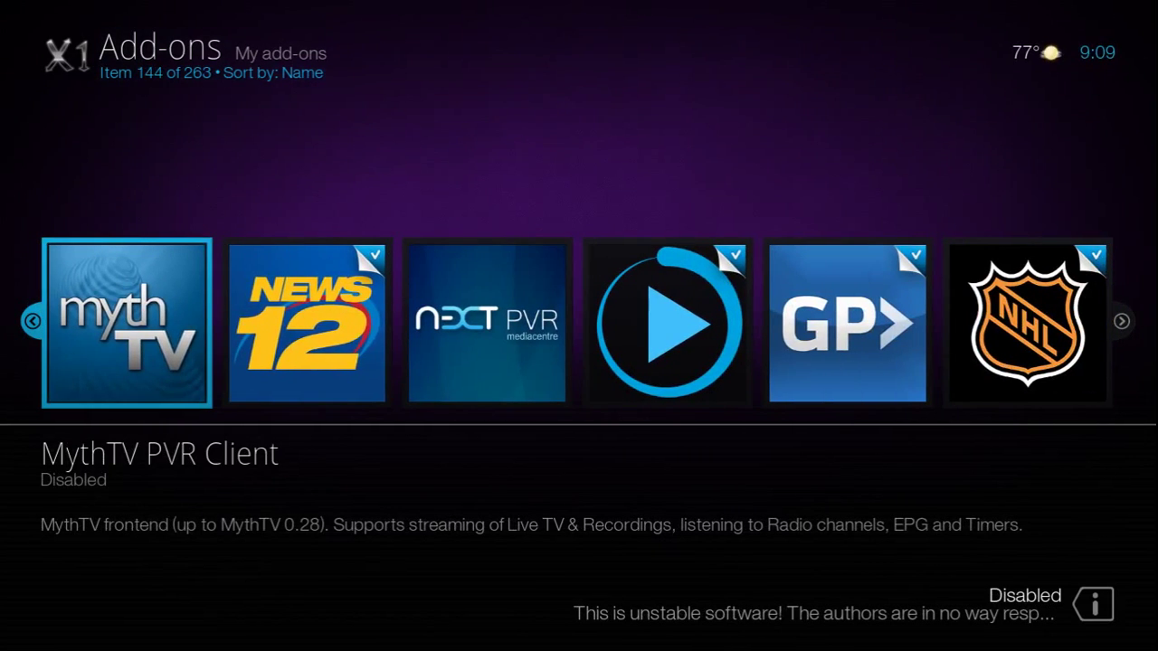
key(Right)
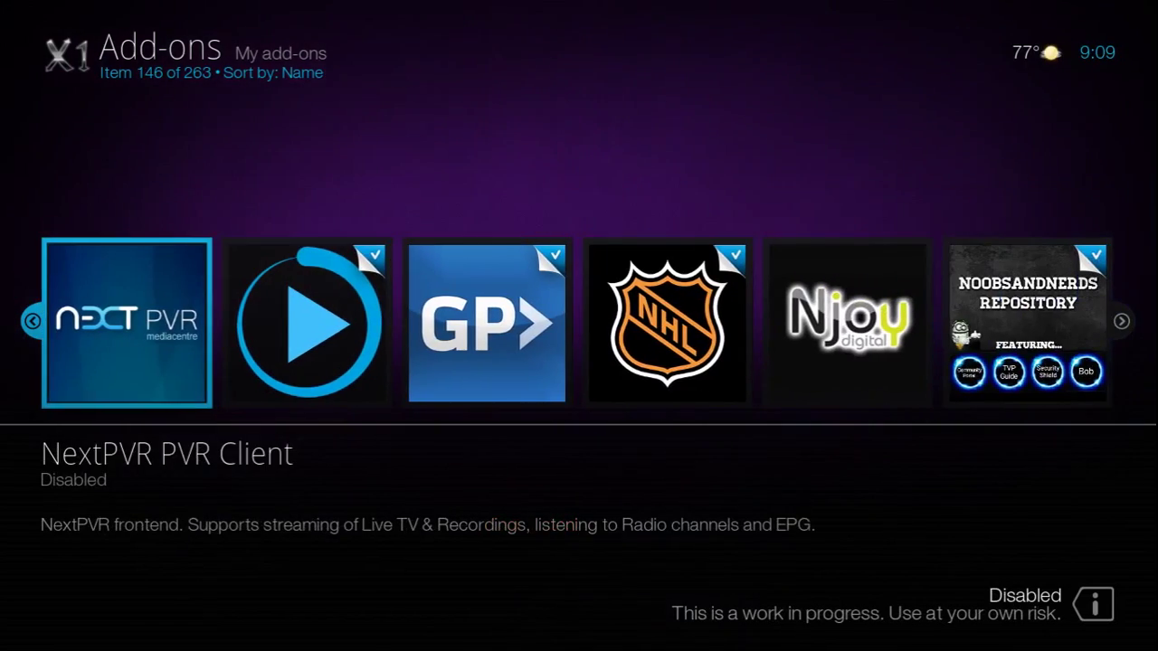
key(Right)
key(Right)
key(Right)
key(Right)
key(Right)
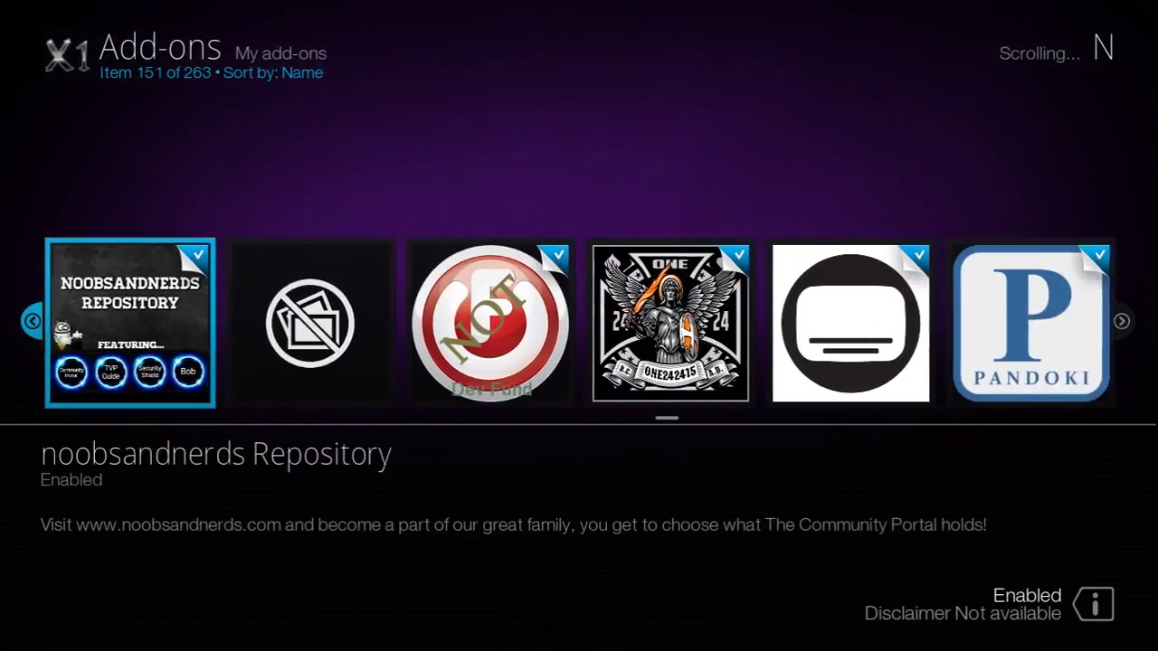
key(Right)
key(Right)
key(Right)
key(Right)
key(Right)
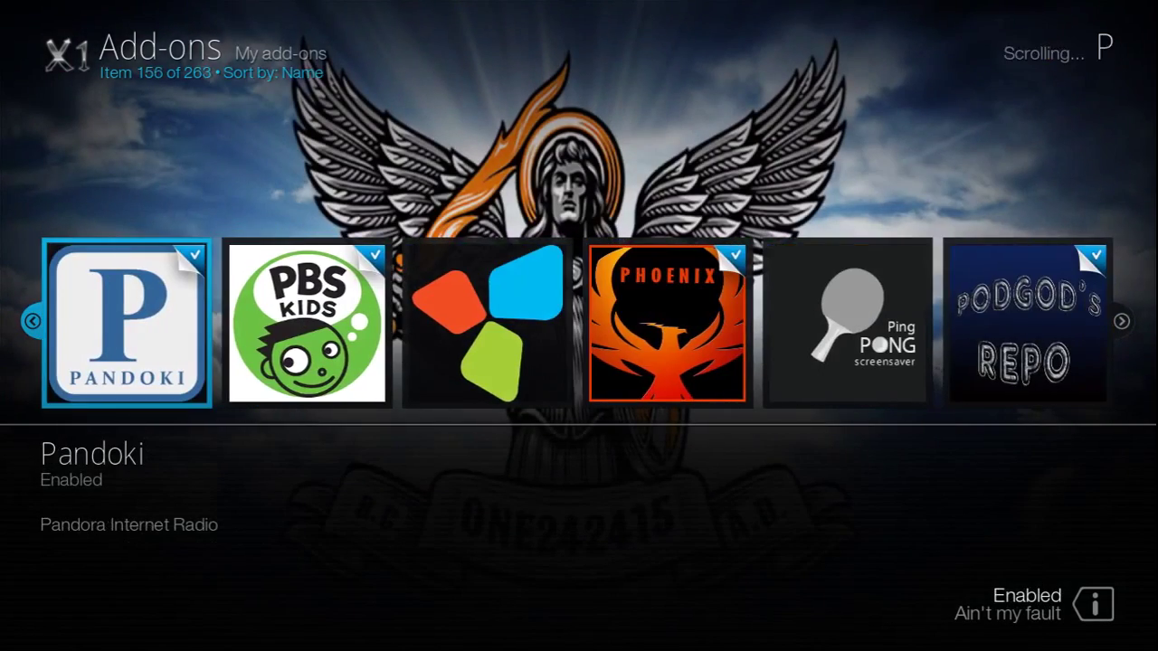
key(Right)
key(Right)
key(Right)
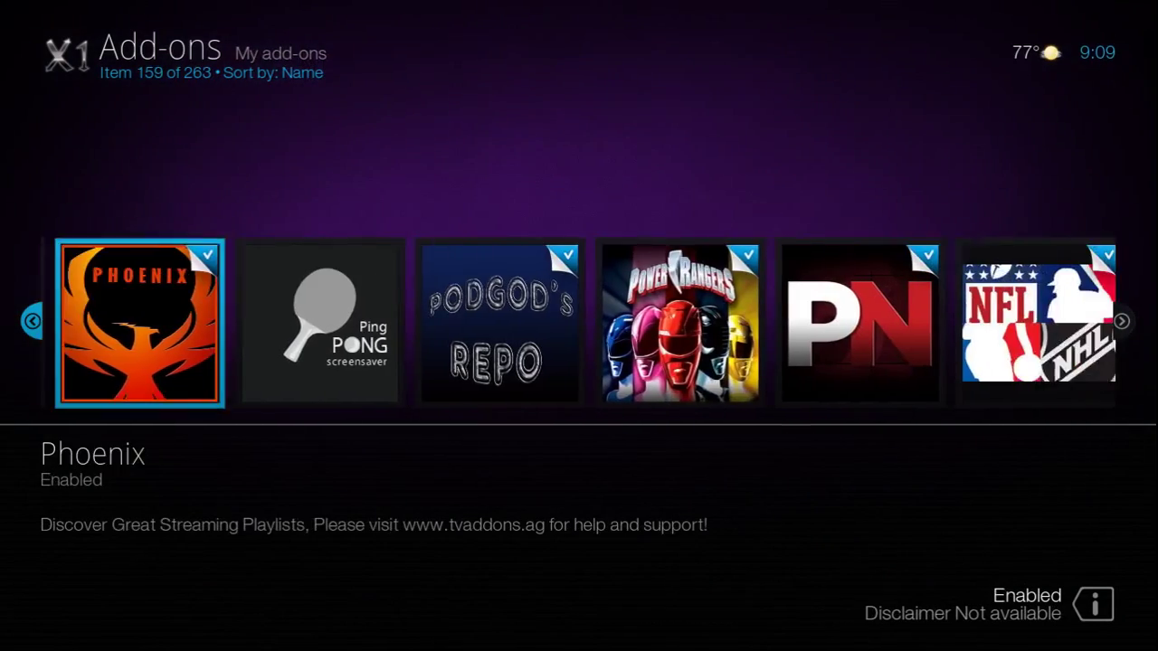
key(Right)
key(Right)
key(Right)
key(Right)
key(Right)
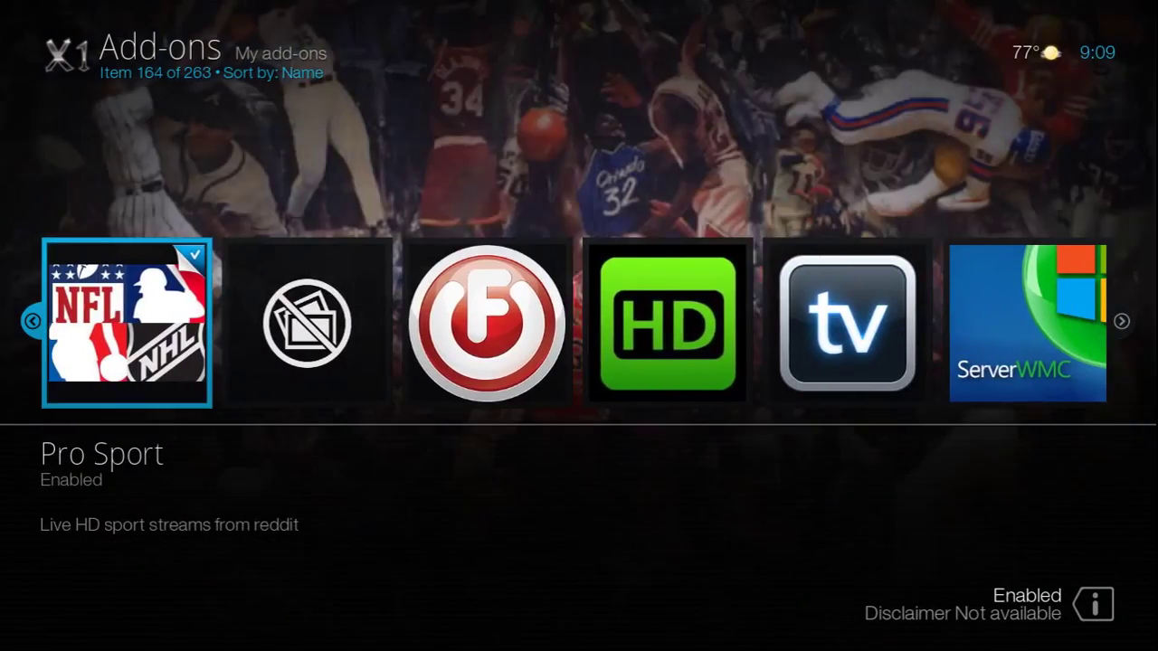
key(Right)
key(Right)
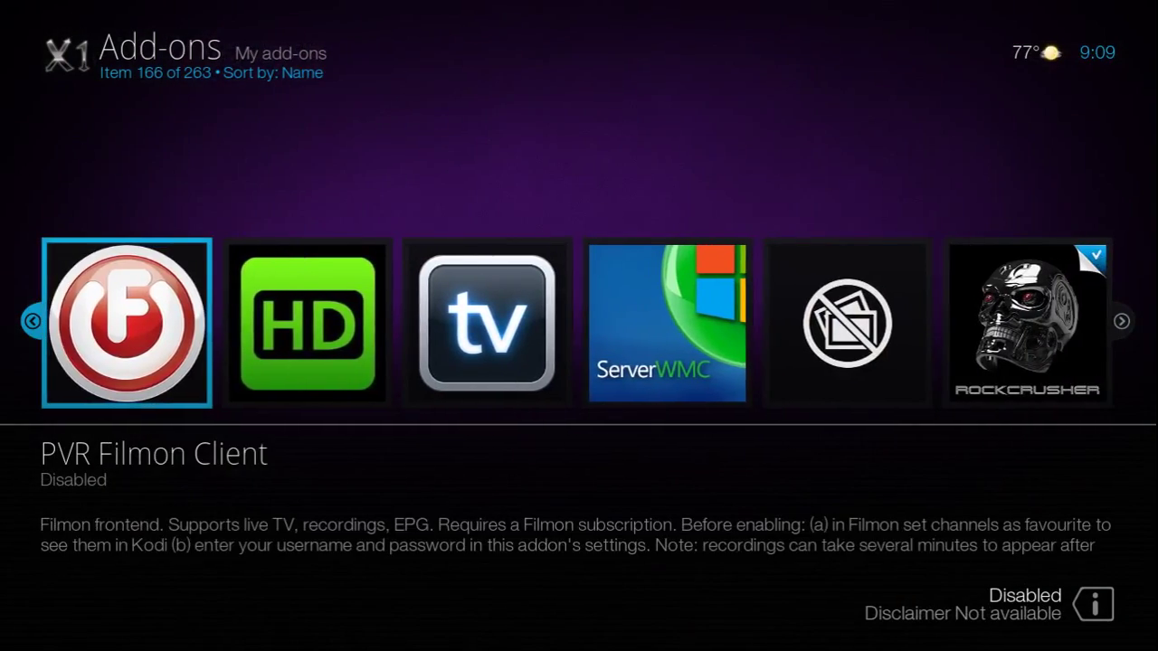
Browse the S and T add-ons to The Movie Database, then return to the home screen
key(Right)
key(Right)
key(Right)
key(Right)
key(Right)
key(Right)
key(Right)
key(Right)
key(Right)
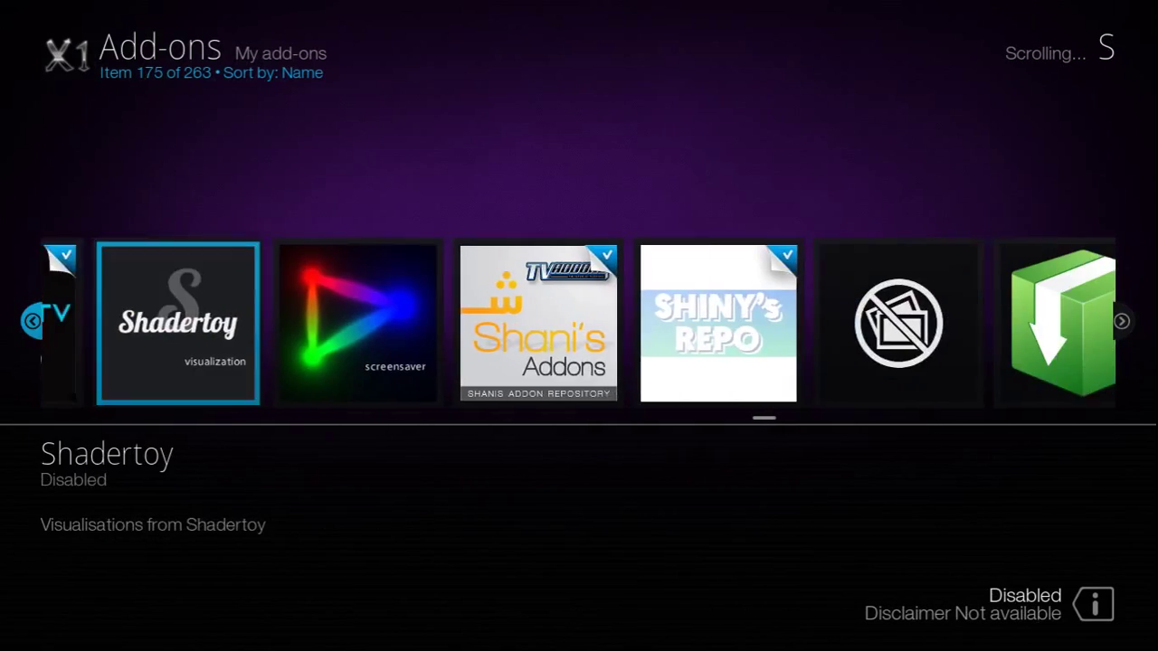
key(Right)
key(Right)
key(Right)
key(Right)
key(Right)
key(Right)
key(Right)
key(Right)
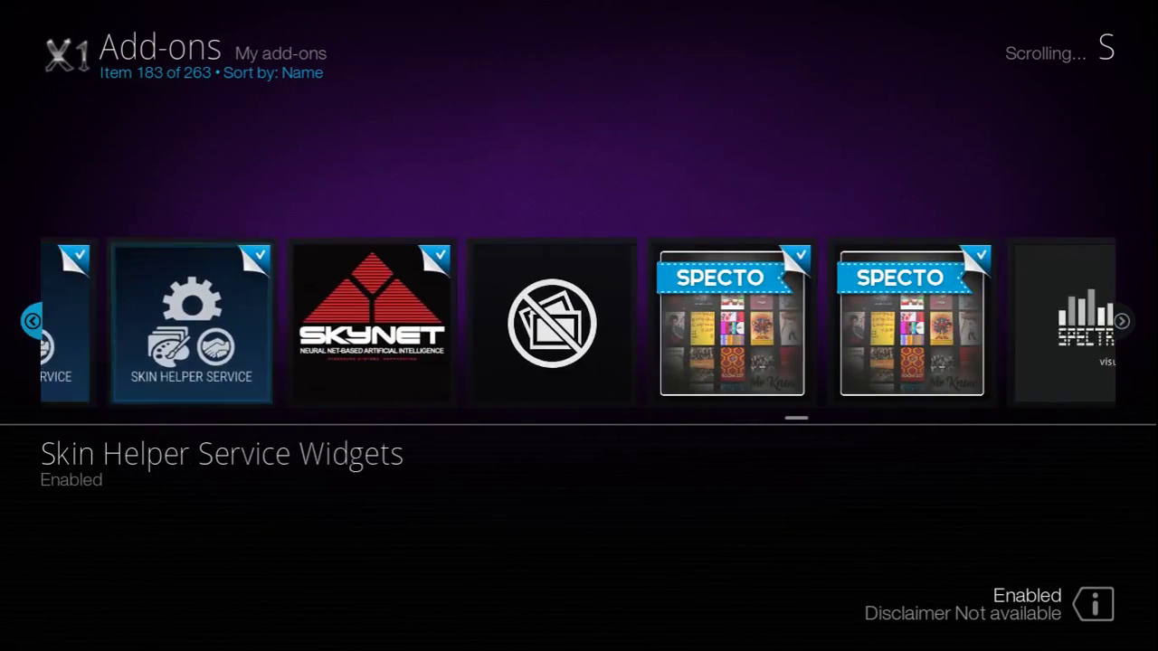
key(Right)
key(Right)
key(Right)
key(Right)
key(Right)
key(Right)
key(Right)
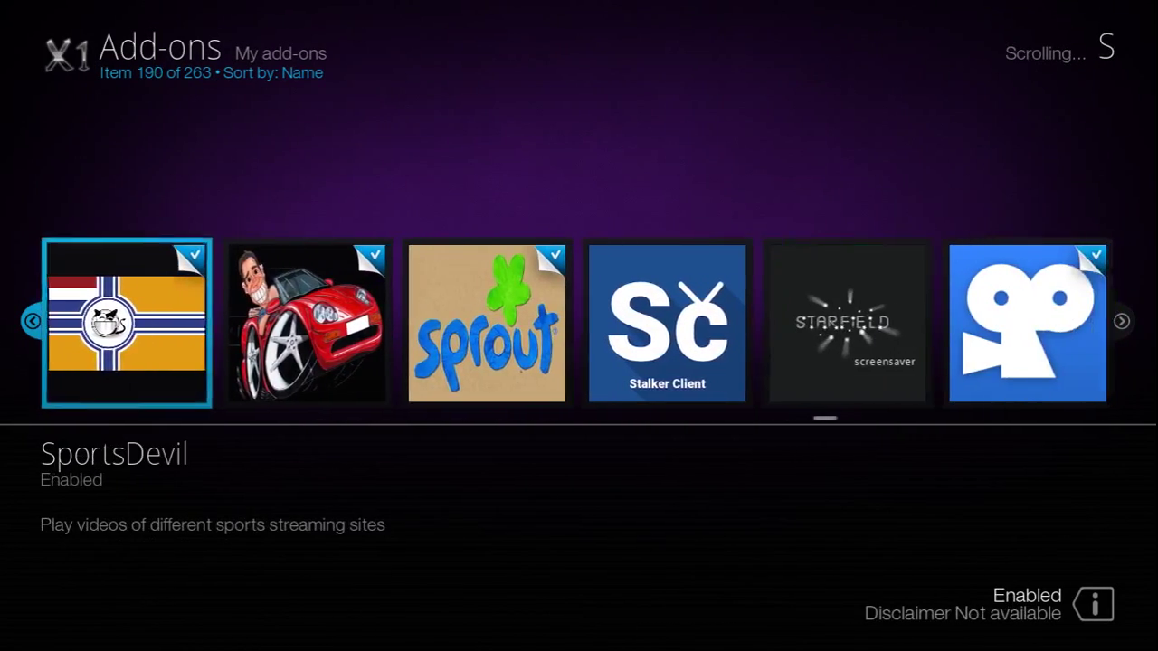
key(Right)
key(Right)
key(Right)
key(Right)
key(Right)
key(Right)
key(Right)
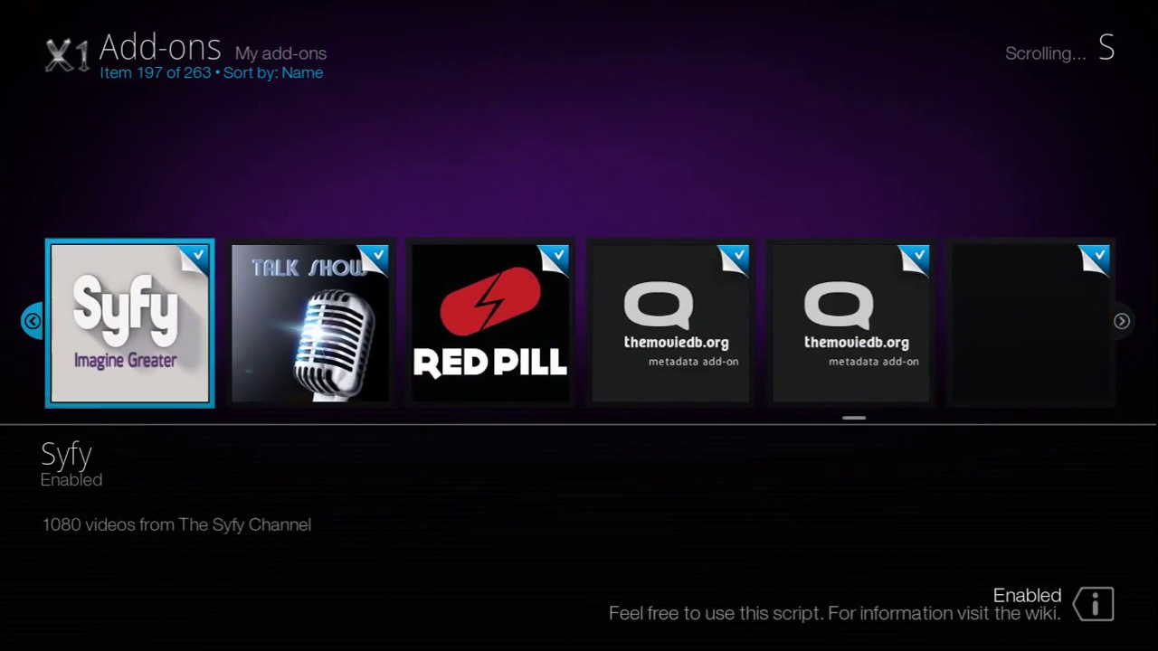
key(Right)
key(Right)
key(Right)
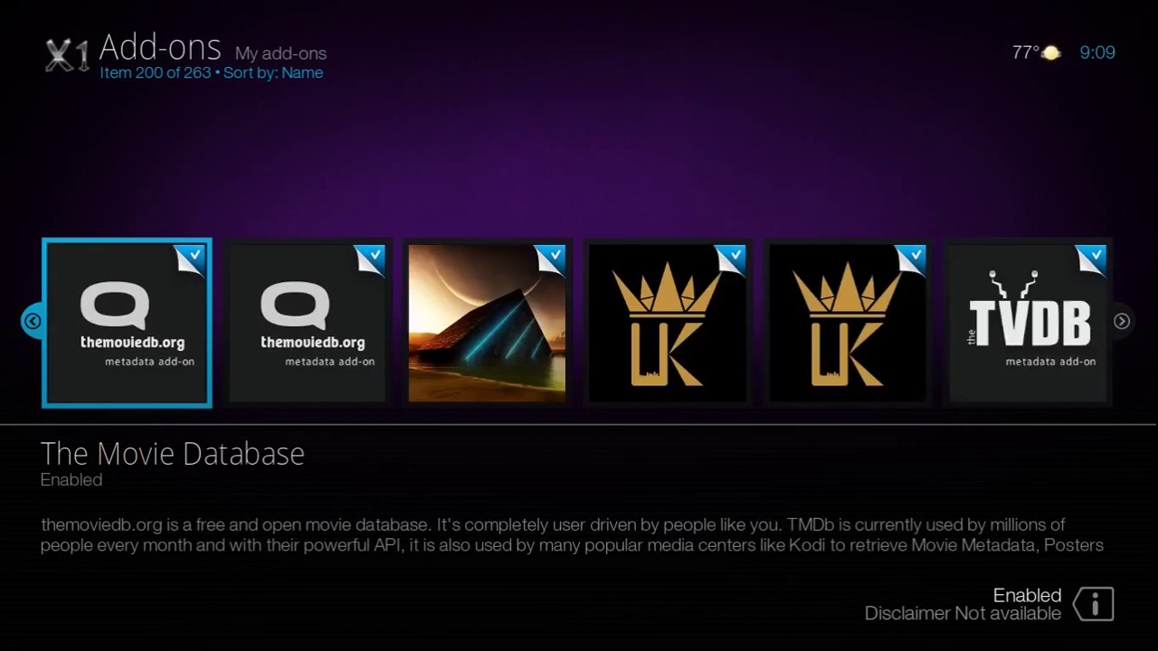
key(Right)
key(Right)
key(BackSpace)
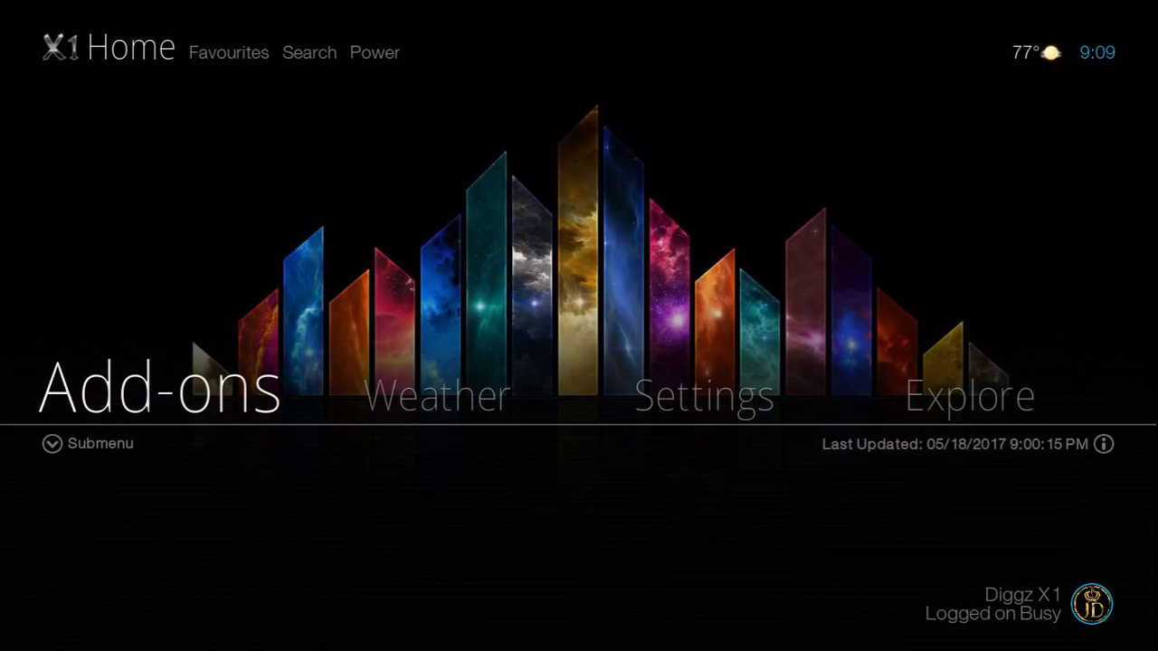
Check the empty Favourites list, dismiss its notice, and head toward the Diggz Favorites search shortcuts
key(Up)
key(Up)
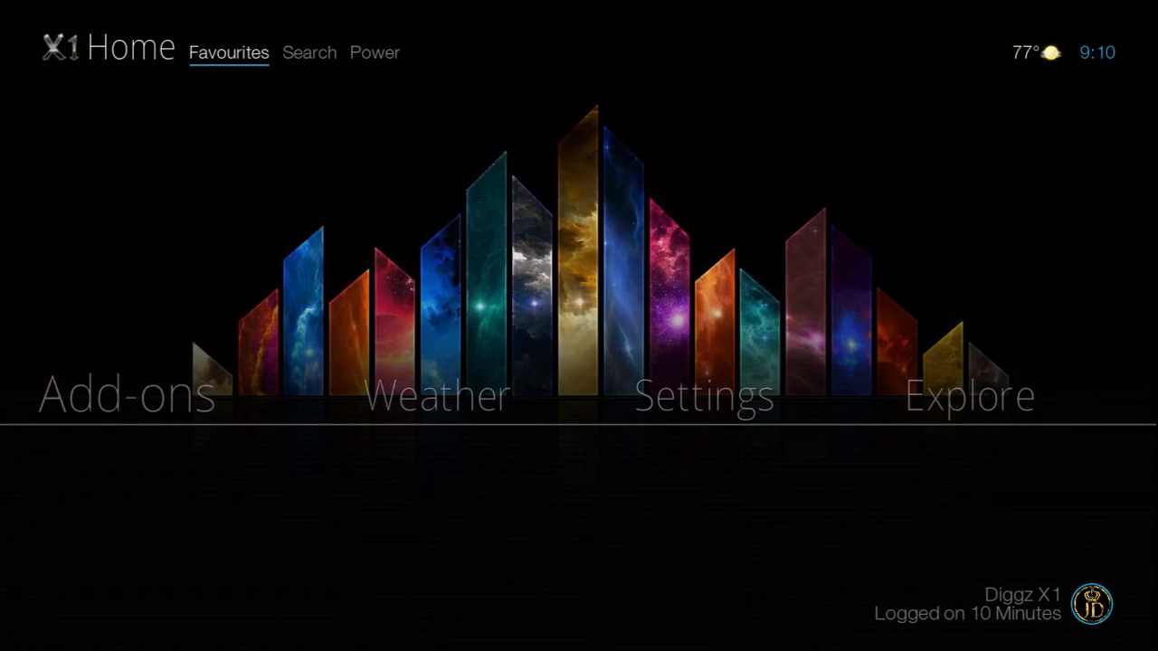
key(Return)
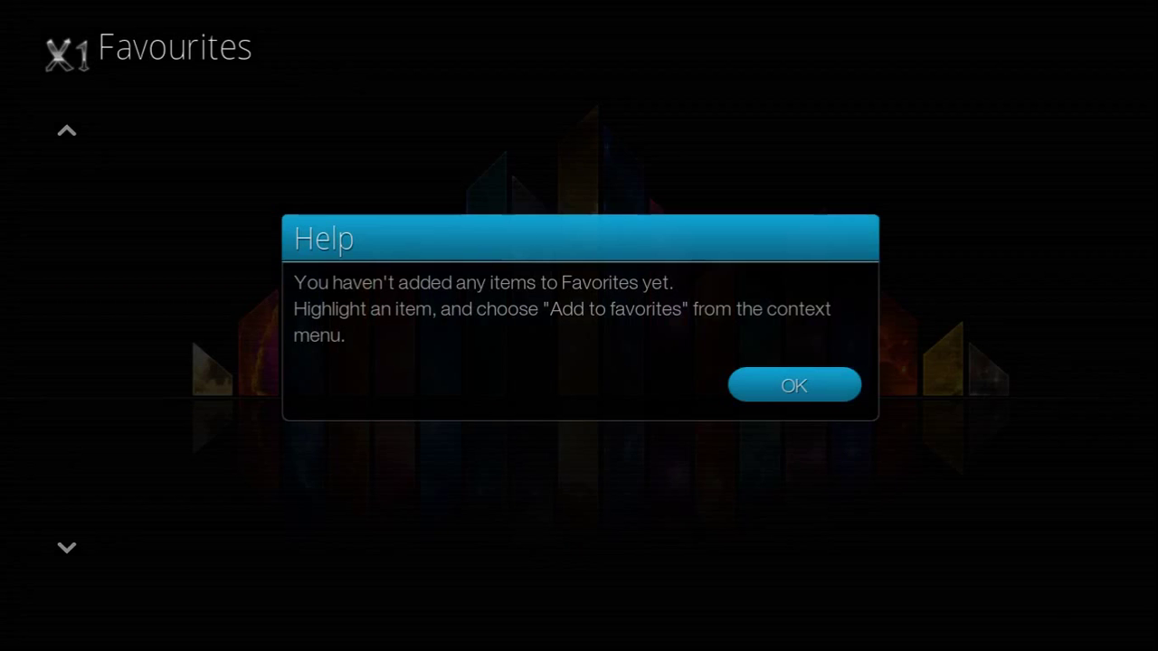
key(Return)
key(Return)
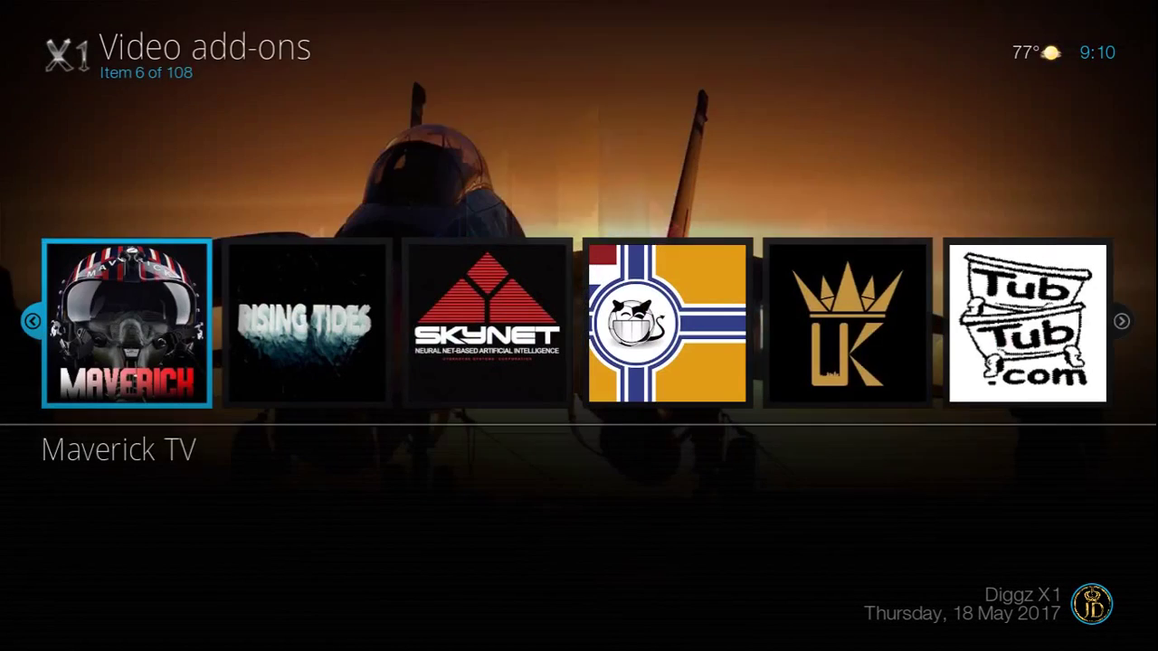
key(BackSpace)
key(Up)
key(Right)
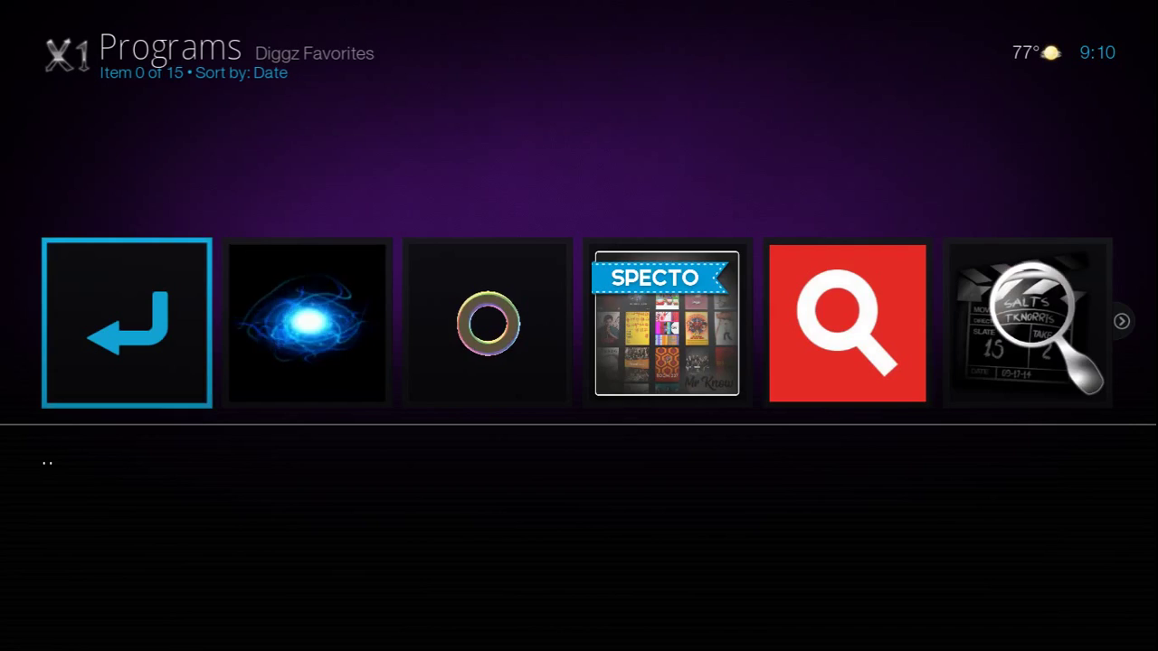
Step through the Diggz Favorites shortcuts past Search Specto and launch Search PHOENIX
key(Right)
key(Right)
key(Right)
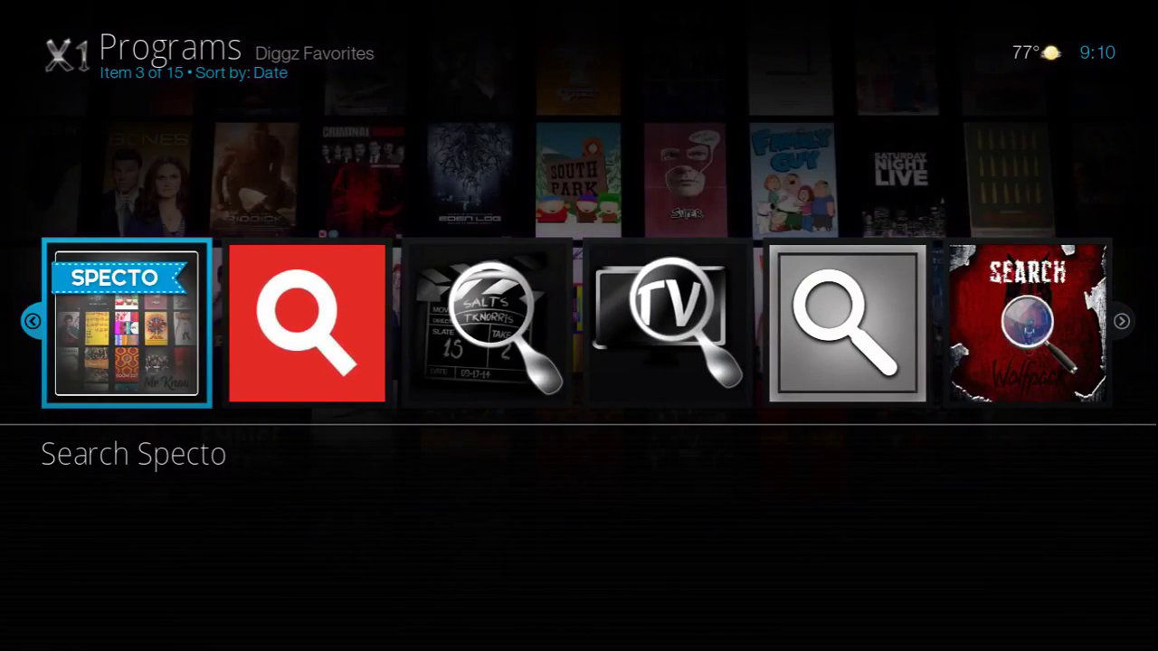
key(Right)
key(Right)
key(Right)
key(Right)
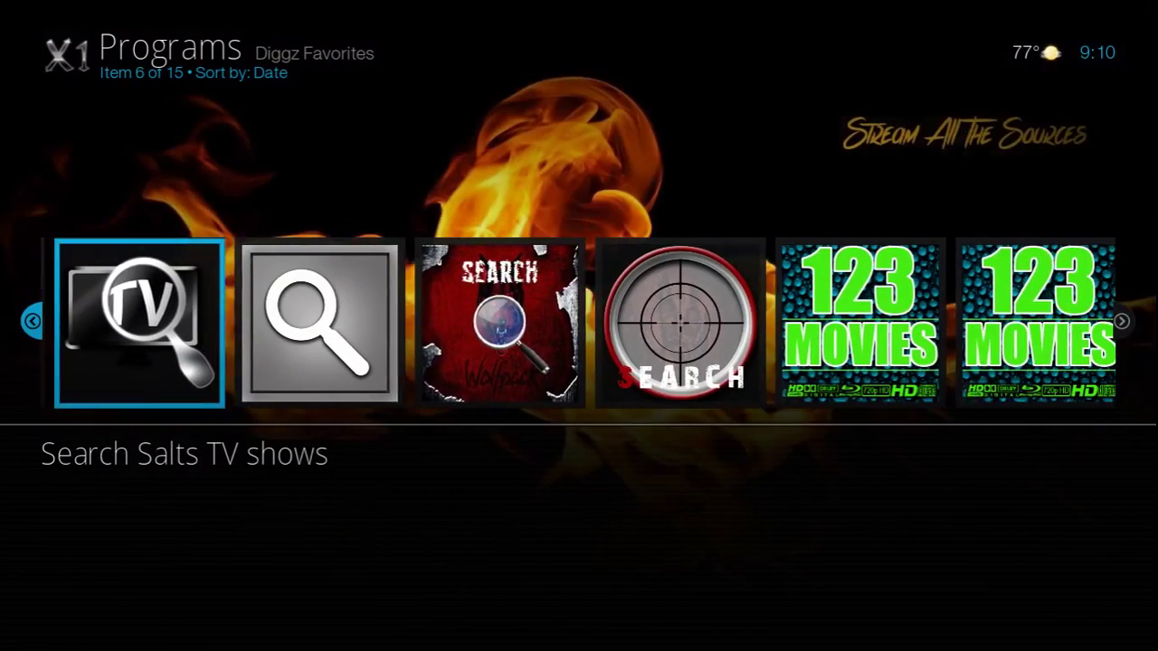
key(Right)
key(Right)
key(Right)
key(Right)
key(Right)
key(Right)
key(Right)
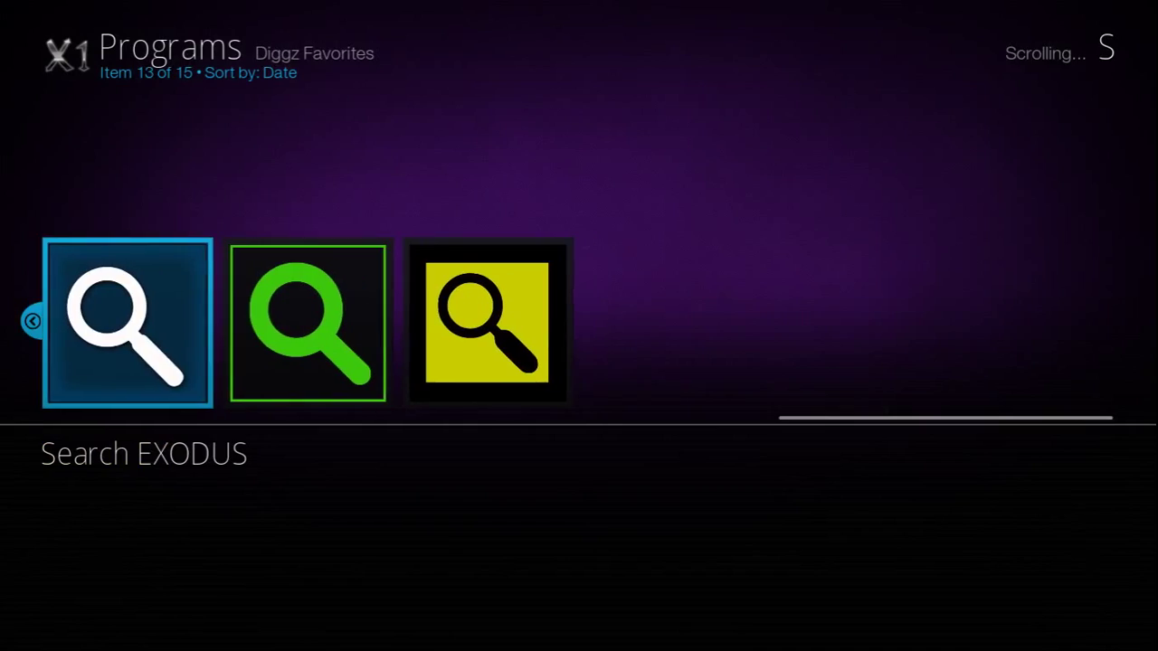
key(Right)
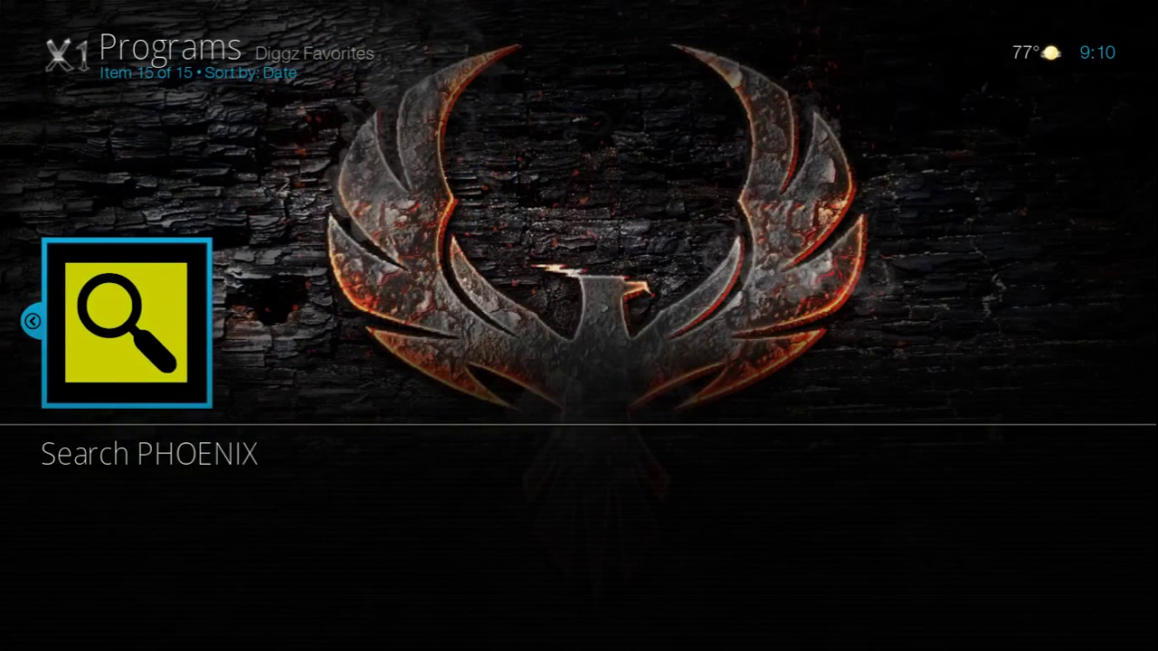
key(Return)
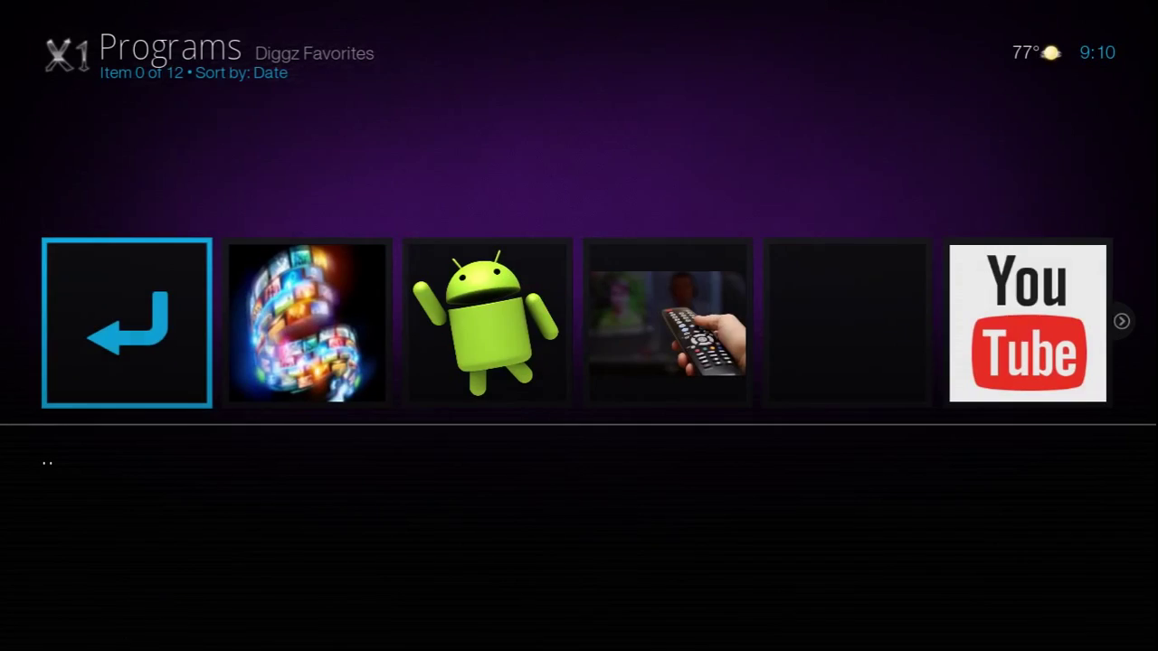
Look over the view options, leave View: Bello selected, and go back to Home
key(Left)
key(Up)
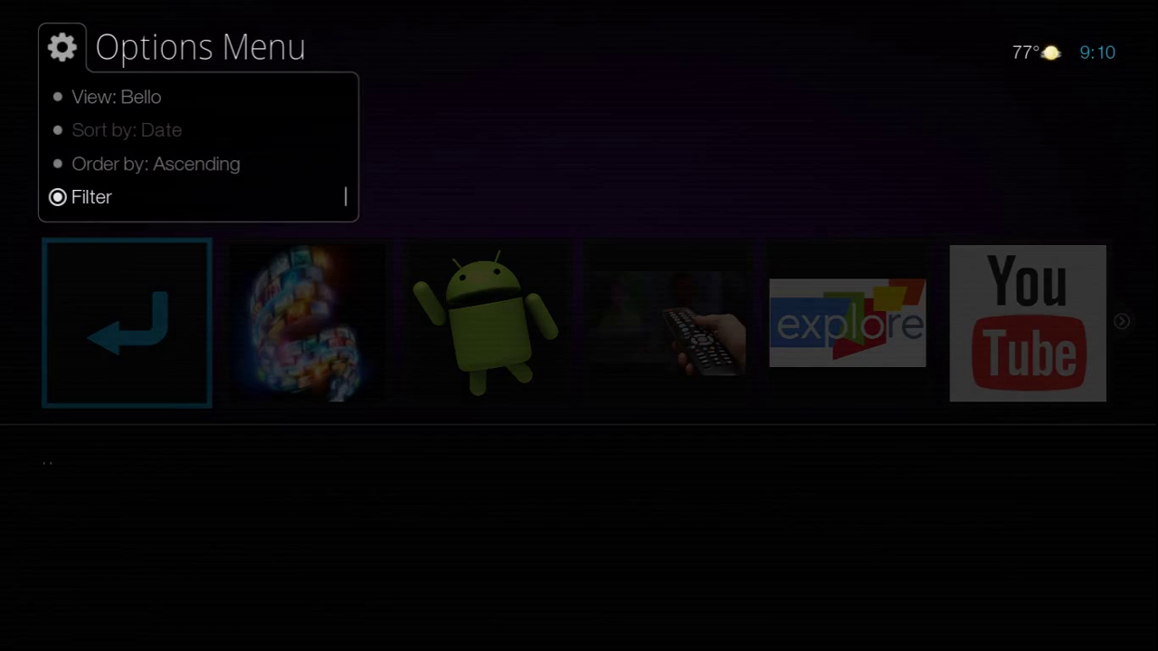
key(Up)
key(Up)
key(Up)
key(Down)
key(Right)
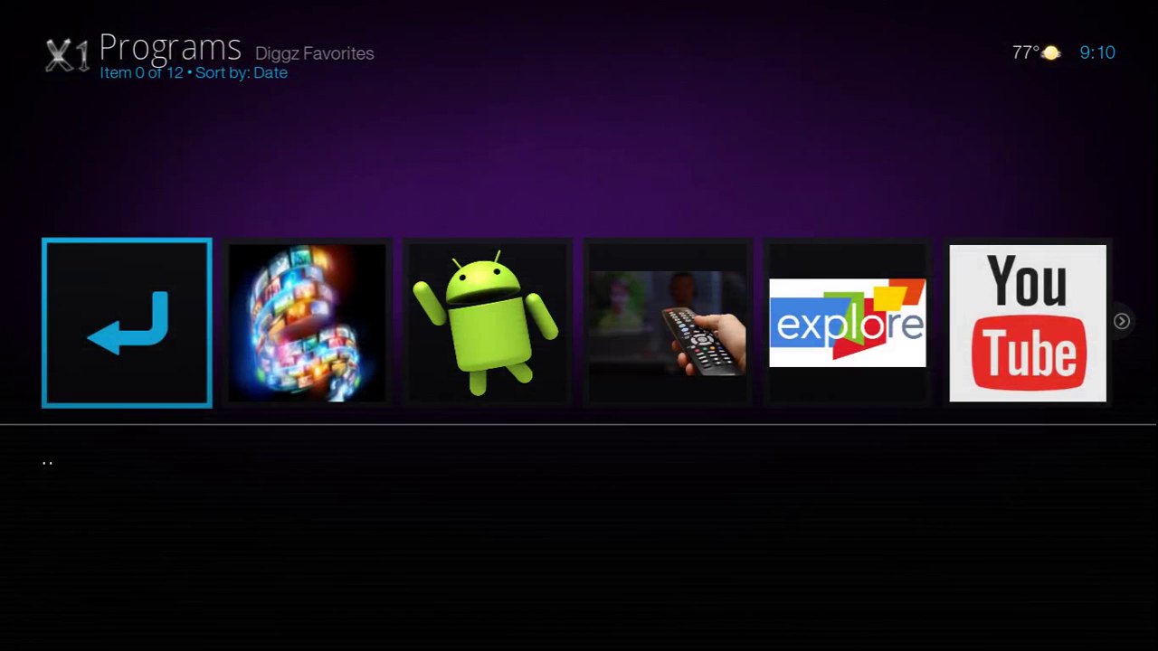
key(BackSpace)
key(BackSpace)
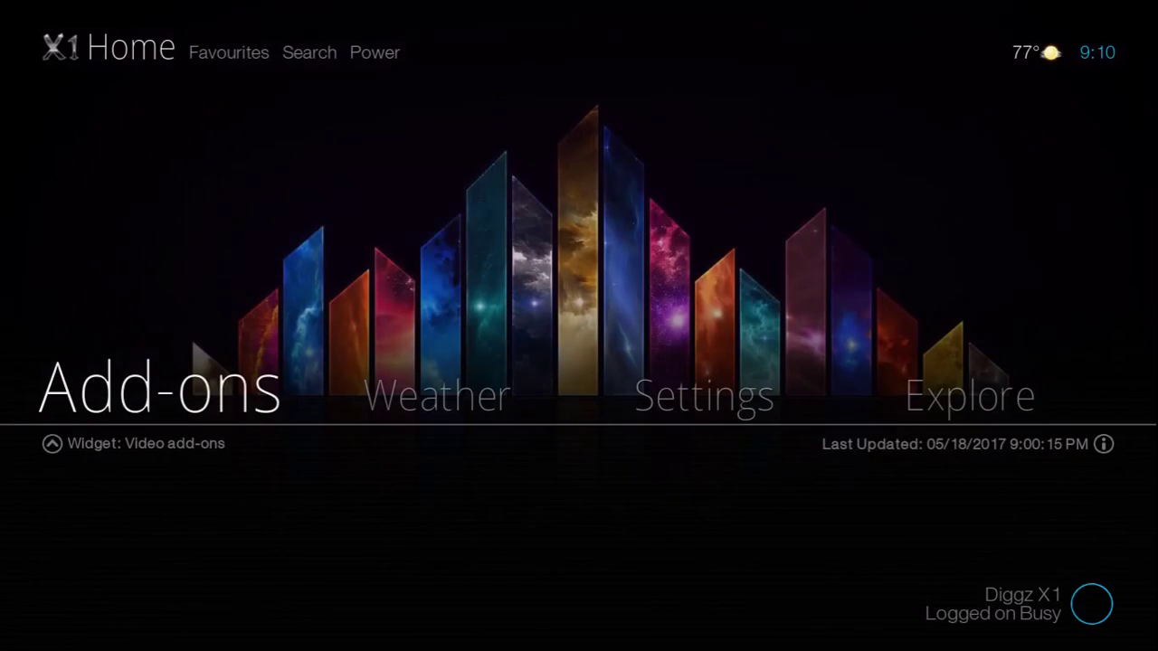
Open the Video add-ons list, step to Find My Game, then close it back to Home
key(Up)
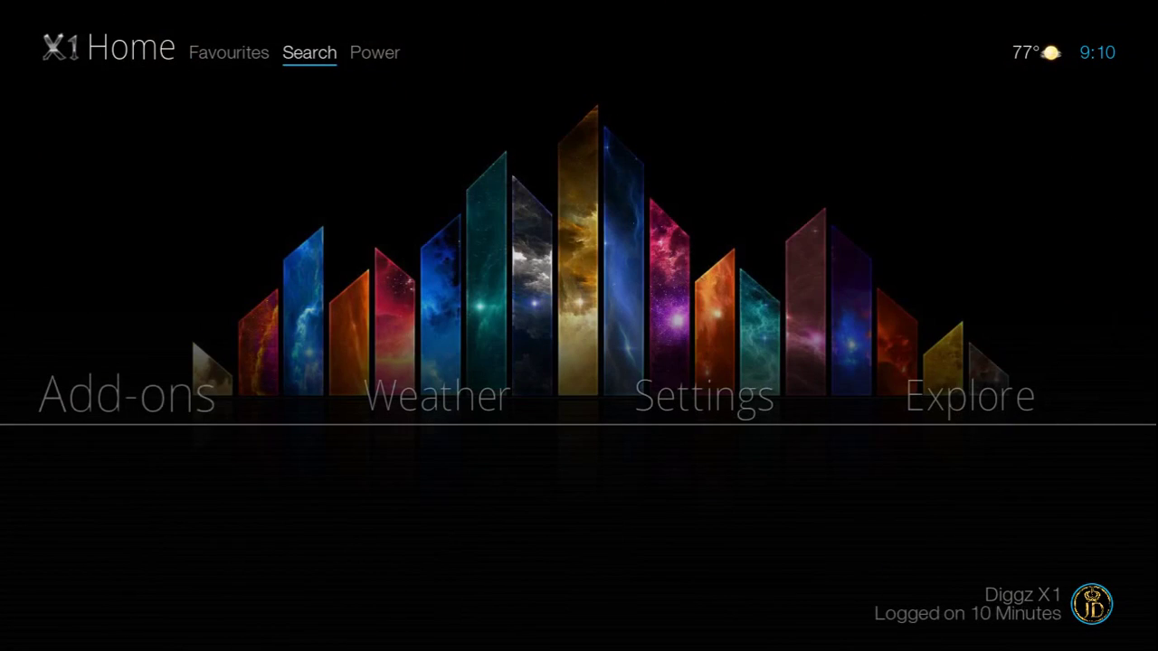
key(Down)
key(Return)
key(Right)
key(Right)
key(Right)
key(Right)
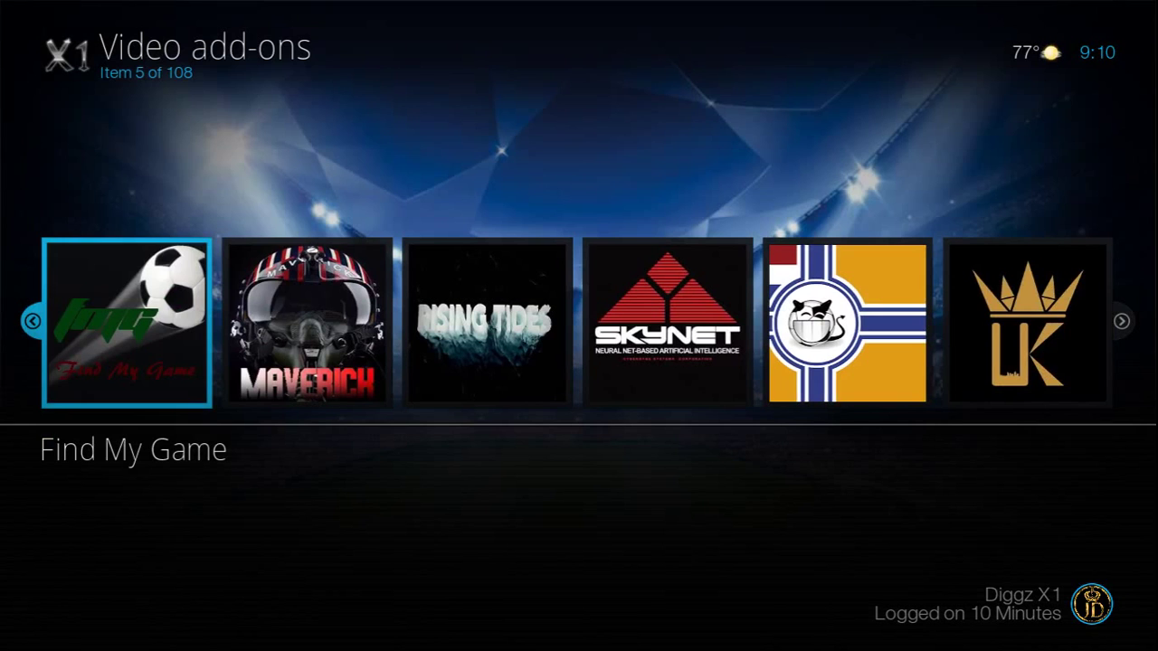
key(Down)
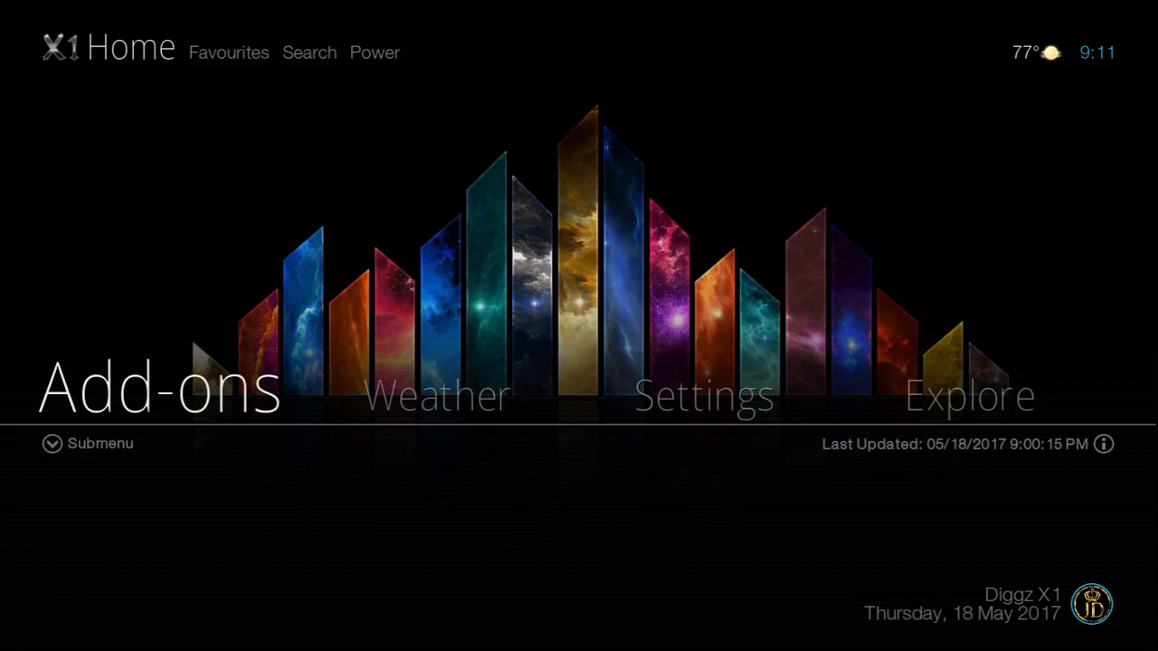
Move through the Settings, Explore, Movies and TV-Shows home sections, ending back on Movies
key(Right)
key(Right)
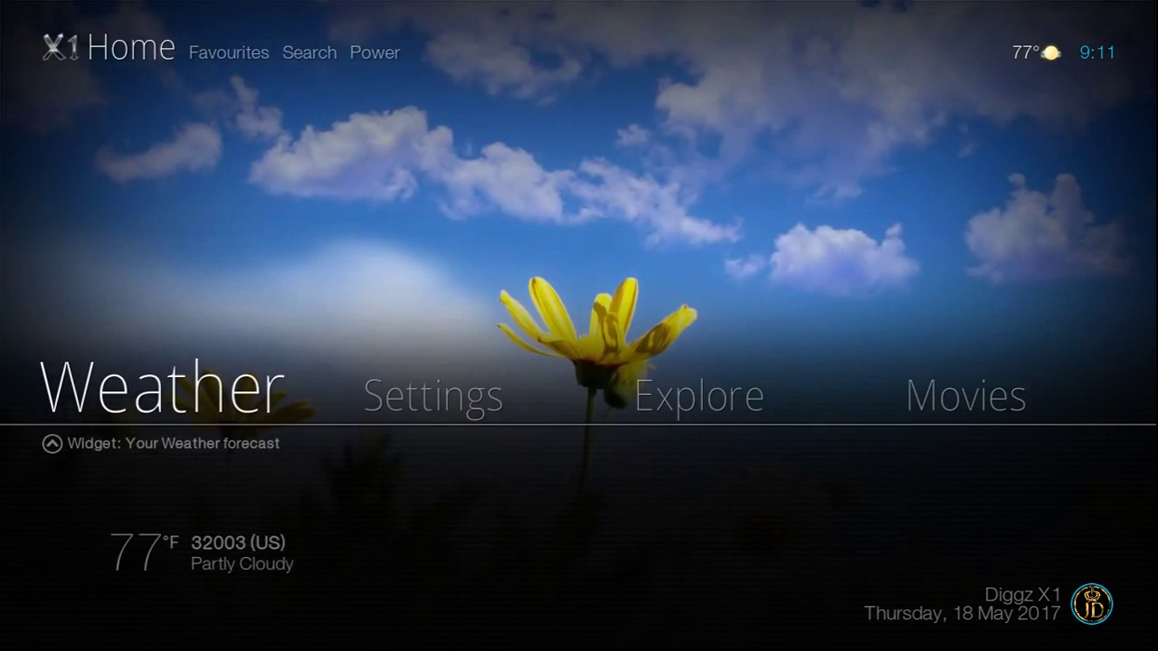
key(Right)
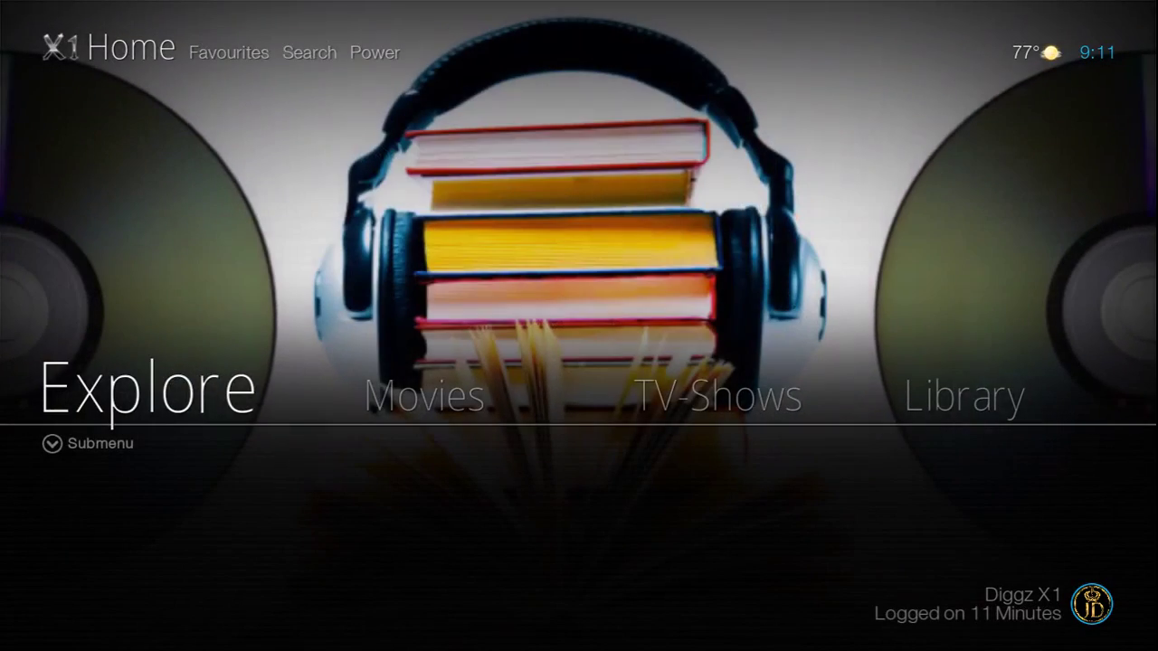
key(Right)
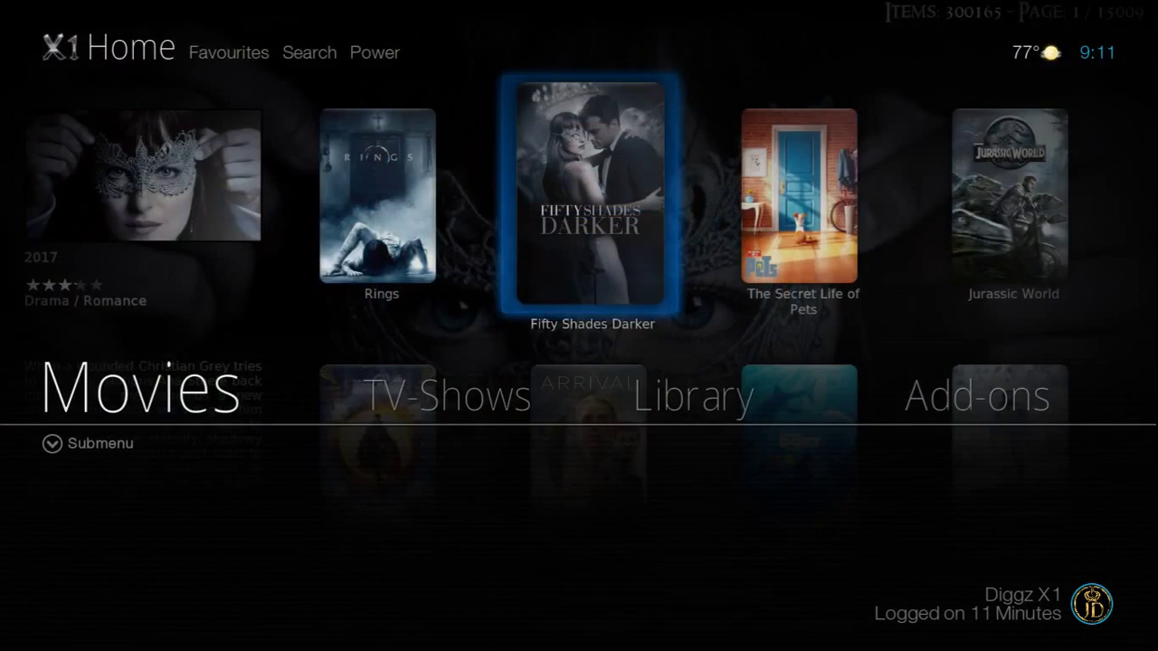
key(Right)
key(Right)
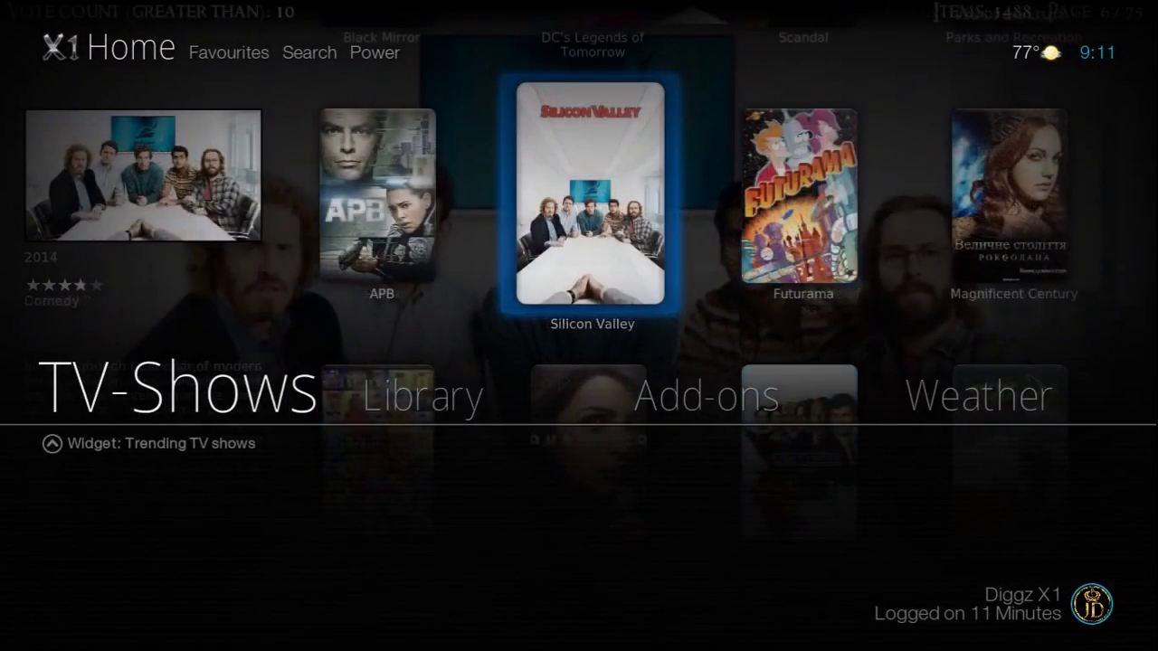
key(Left)
key(Left)
key(Left)
key(Left)
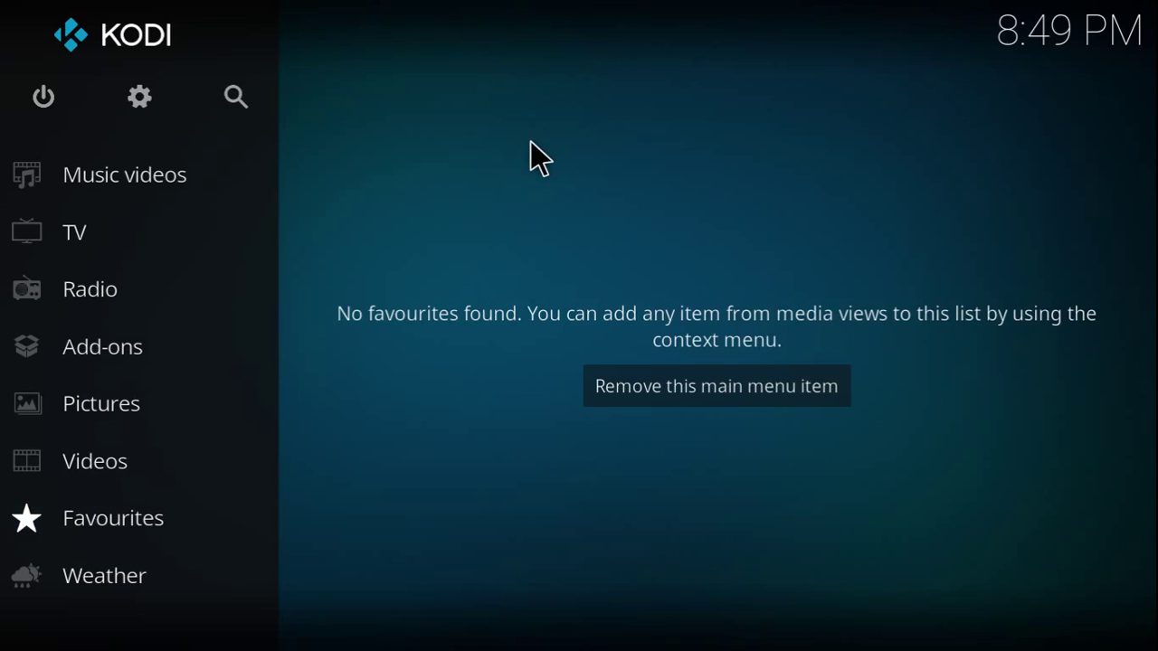
From the settings gear, open File manager and bring up the Add file source dialog
key(Left)
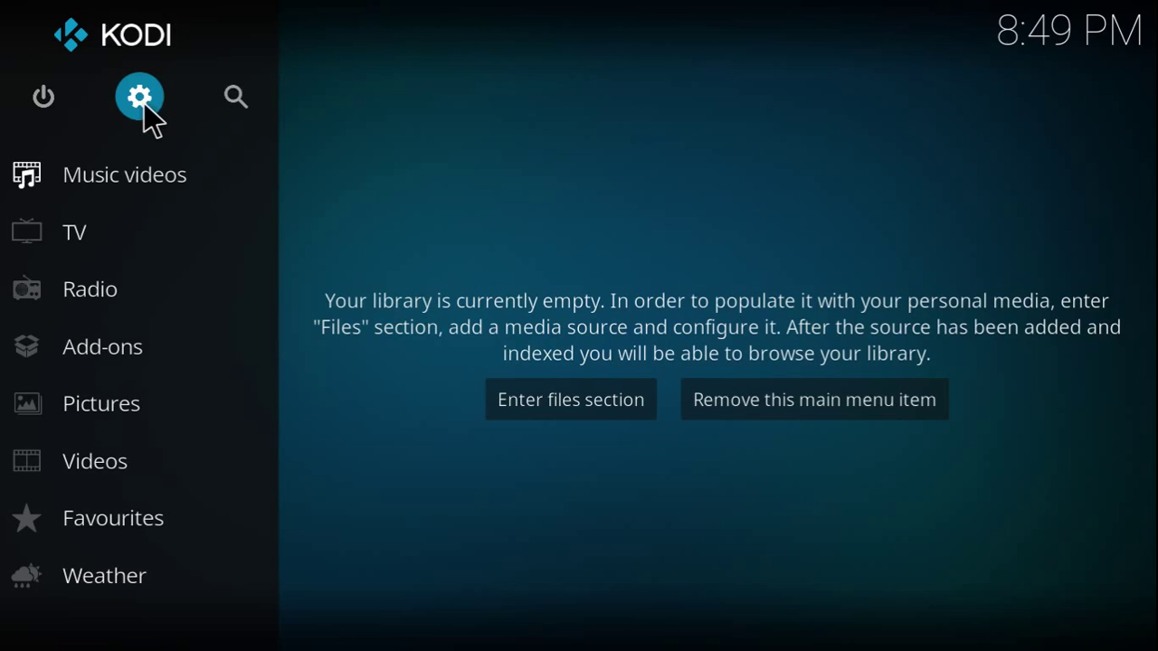
click(143, 103)
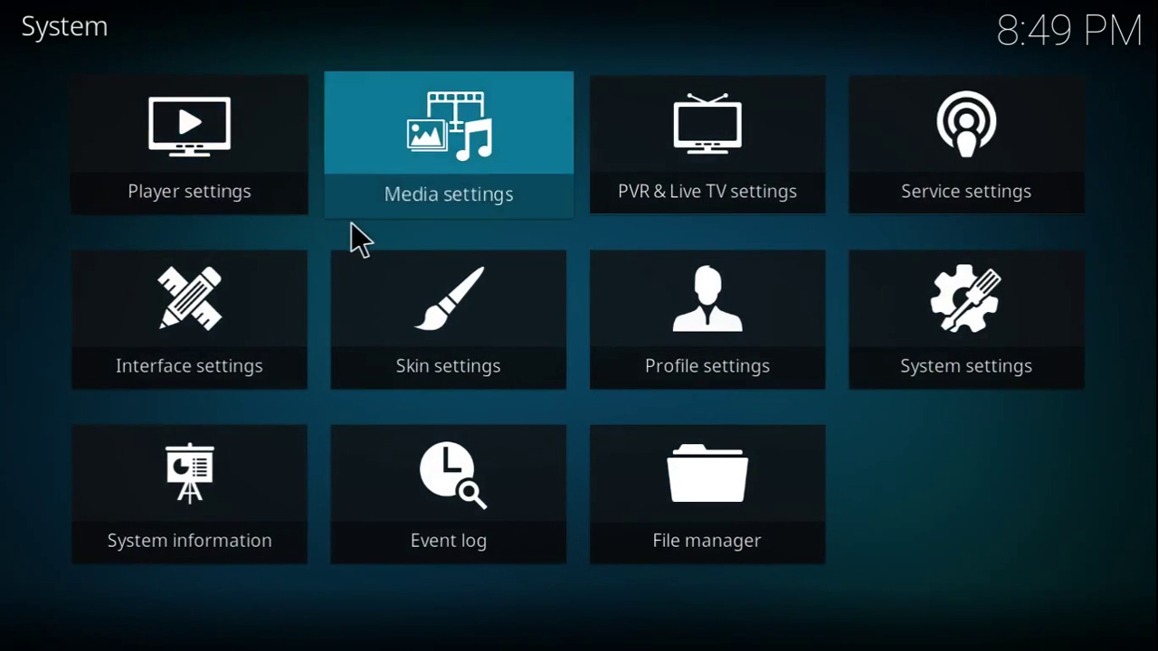
click(679, 492)
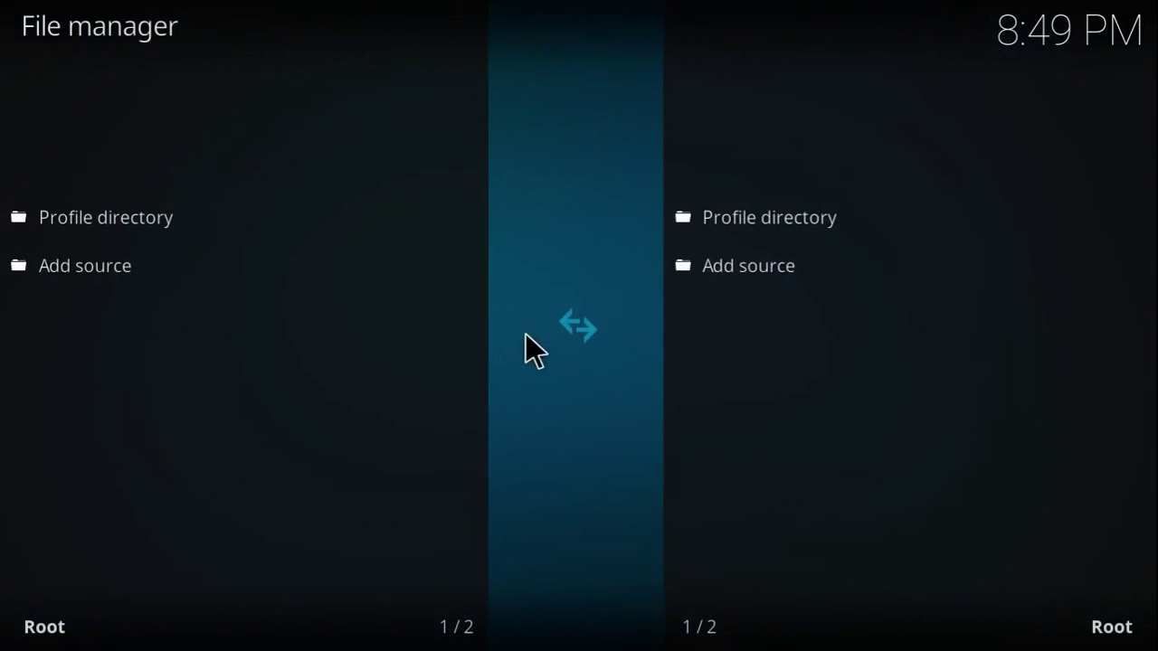
click(242, 271)
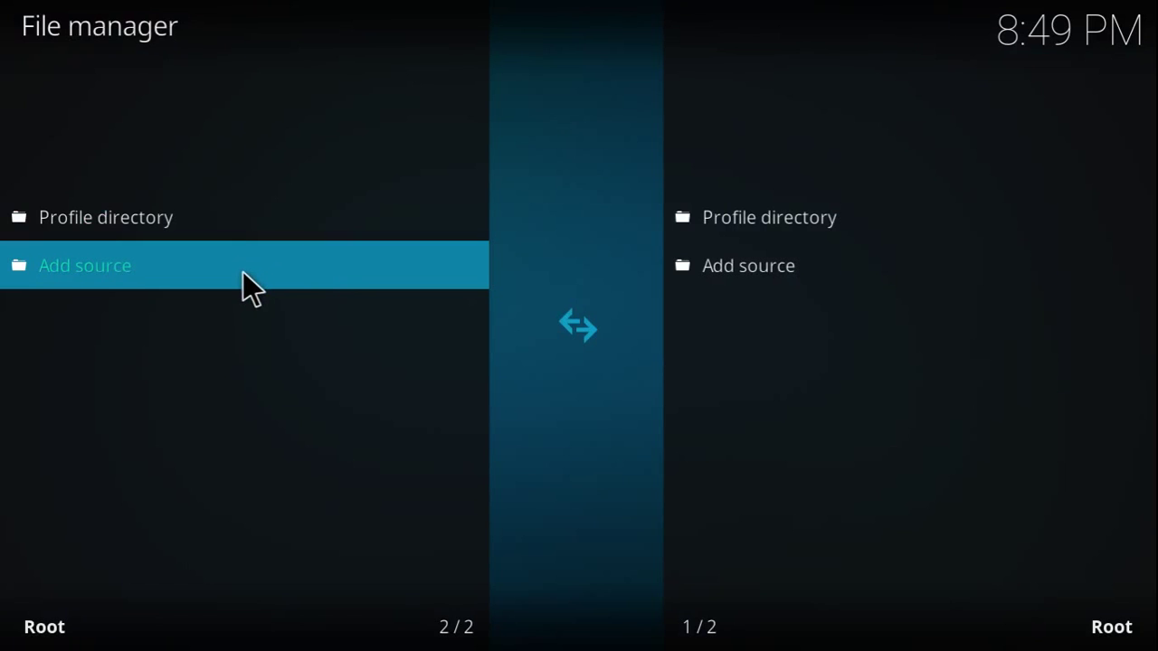
click(76, 263)
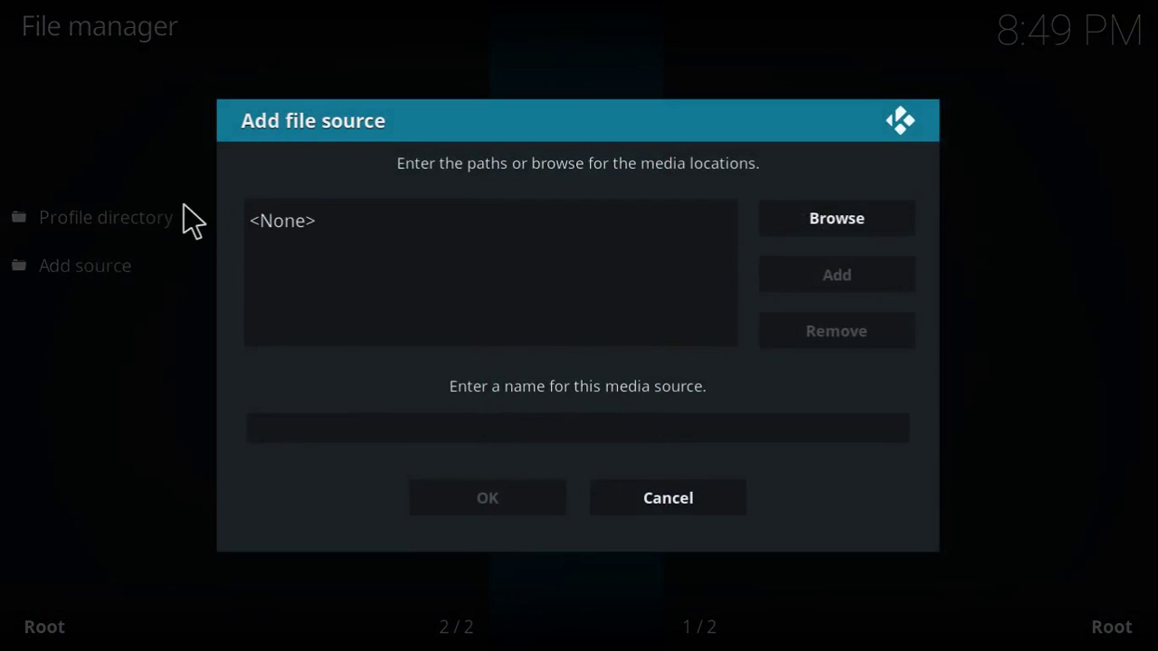
click(300, 226)
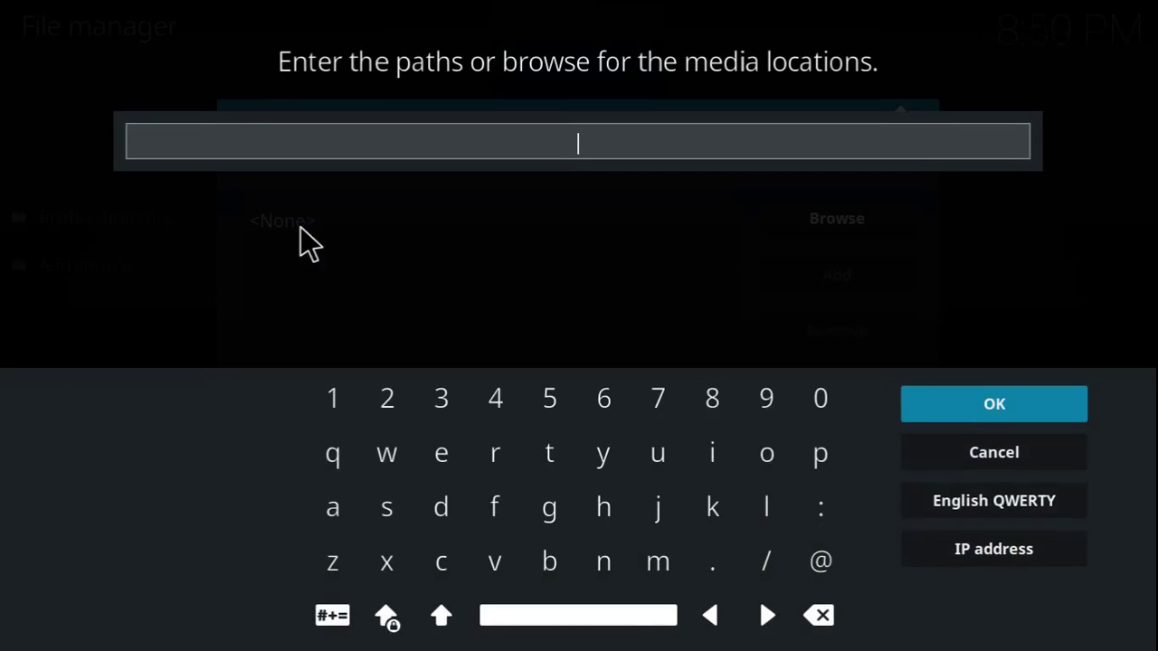
text(http://jed.one/d/w.zip)
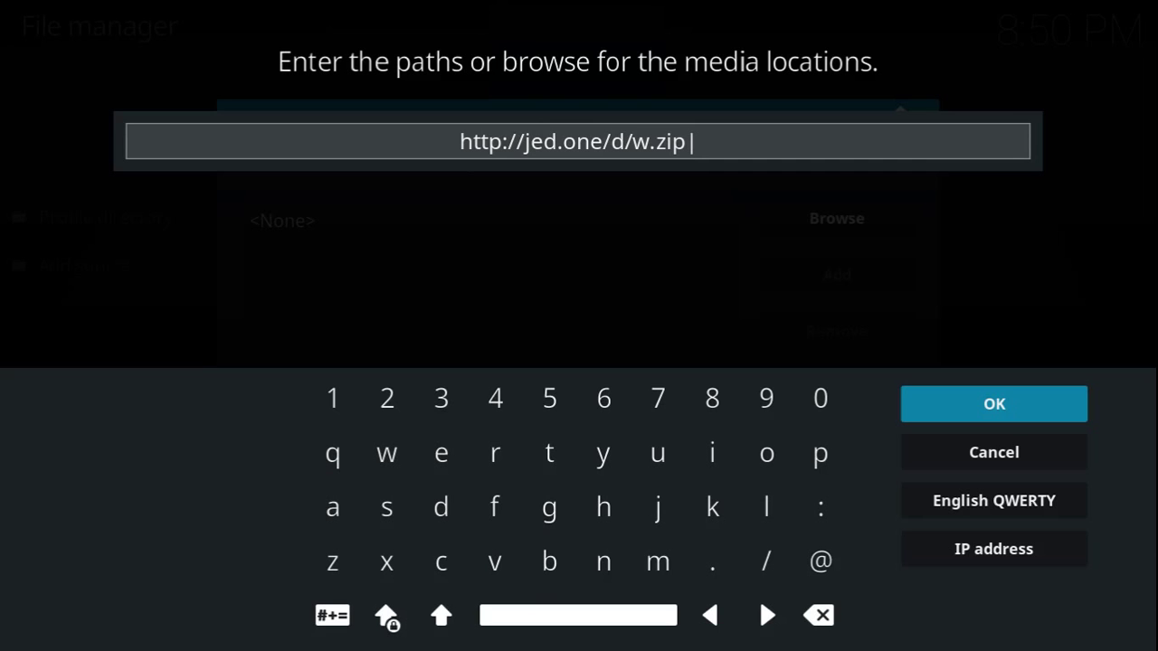
click(935, 398)
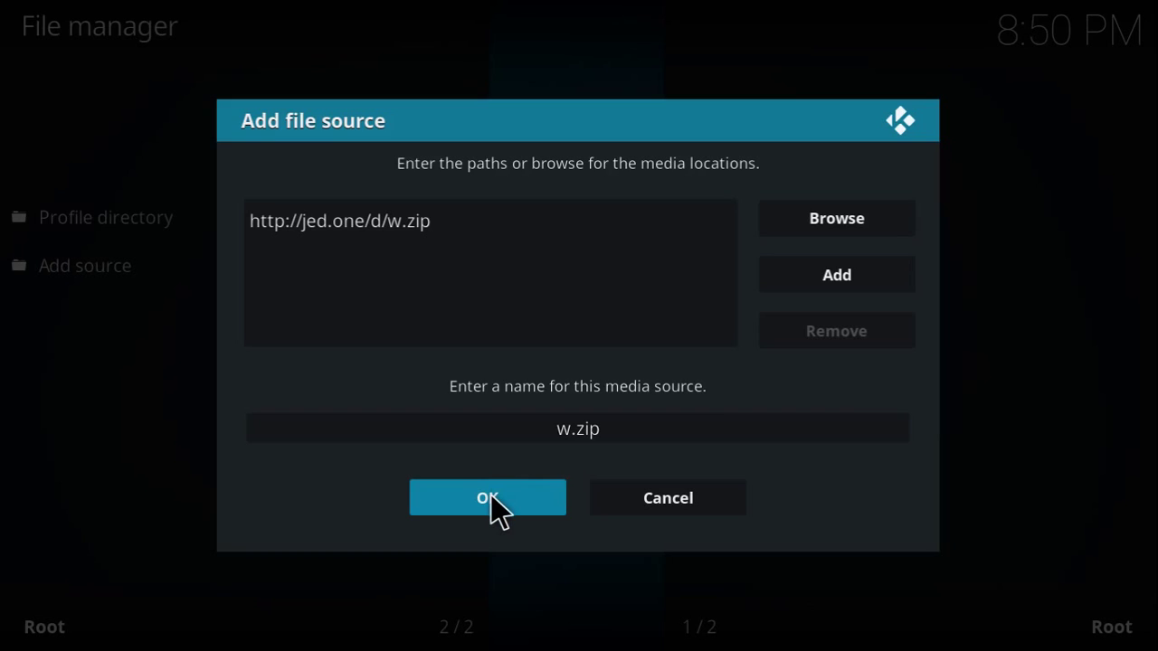
click(490, 494)
key(Return)
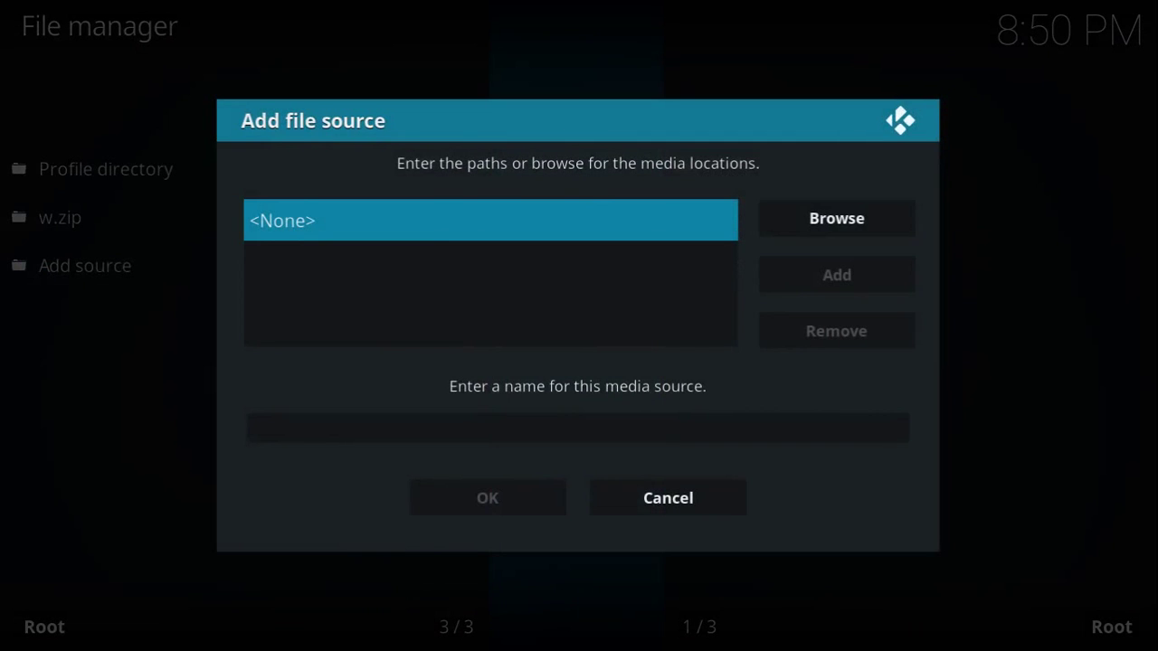
click(652, 488)
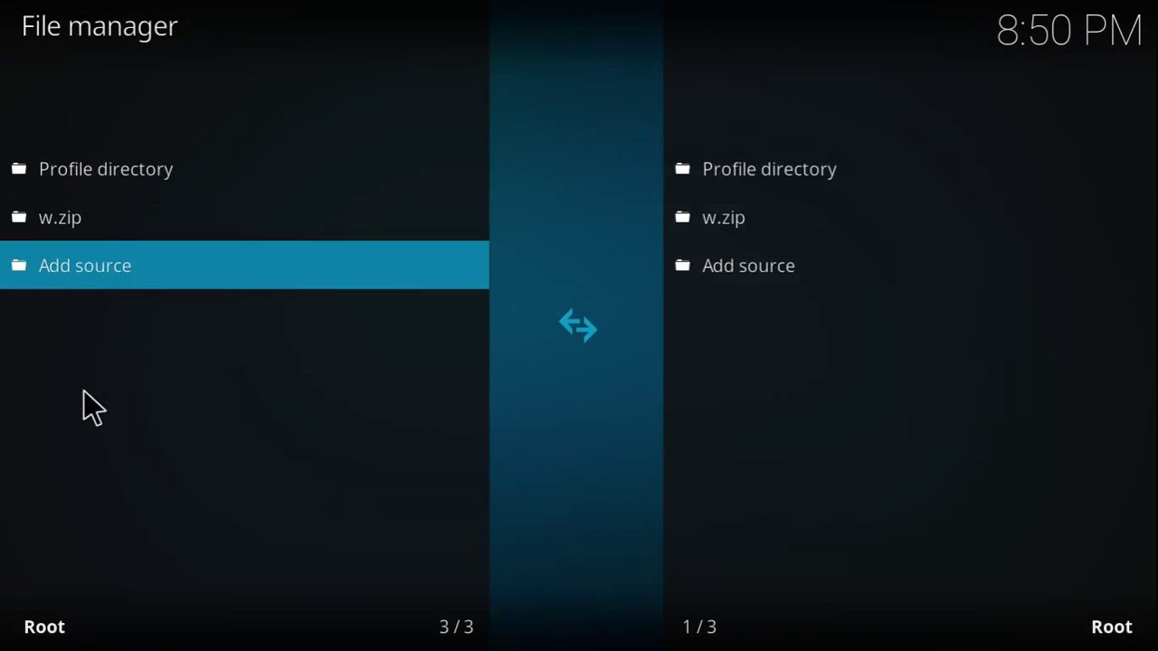
Leave the file manager and go to Add-ons > add-on browser > Install from zip file
key(Escape)
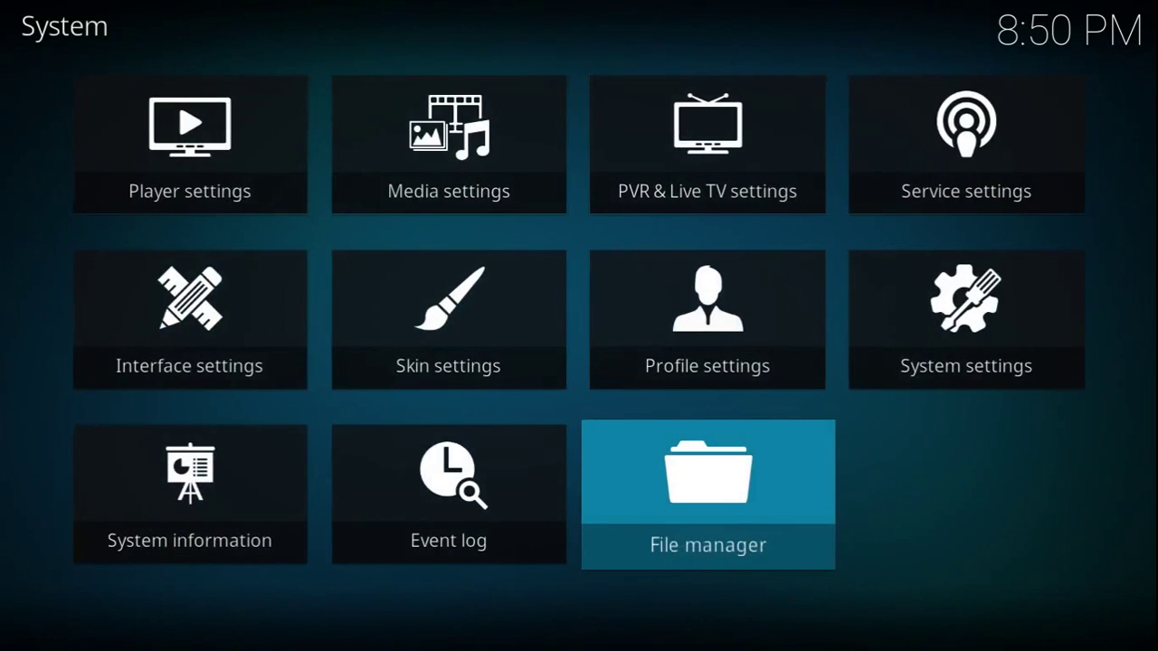
key(Escape)
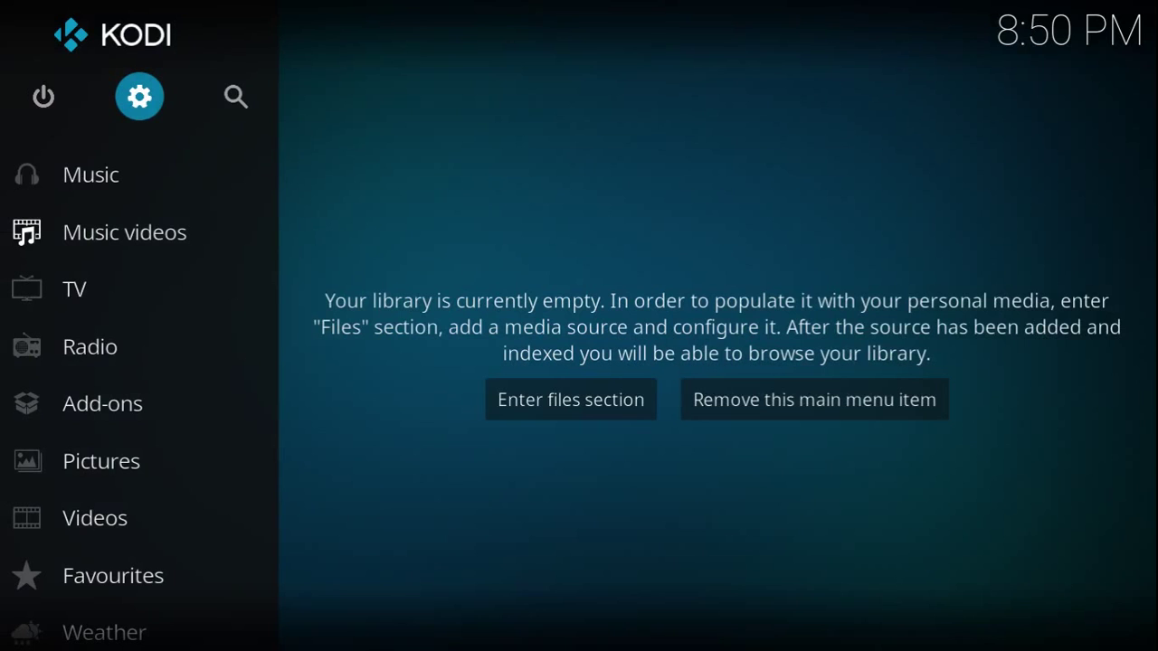
key(Down)
key(Down)
key(Down)
key(Down)
key(Down)
key(Down)
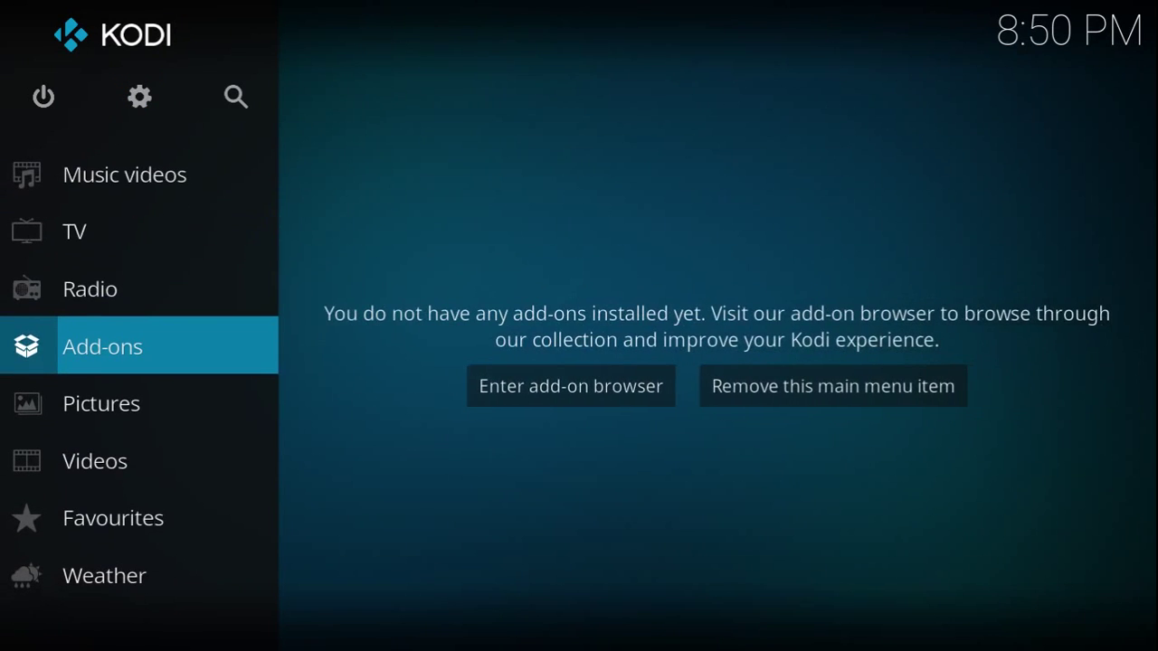
key(Return)
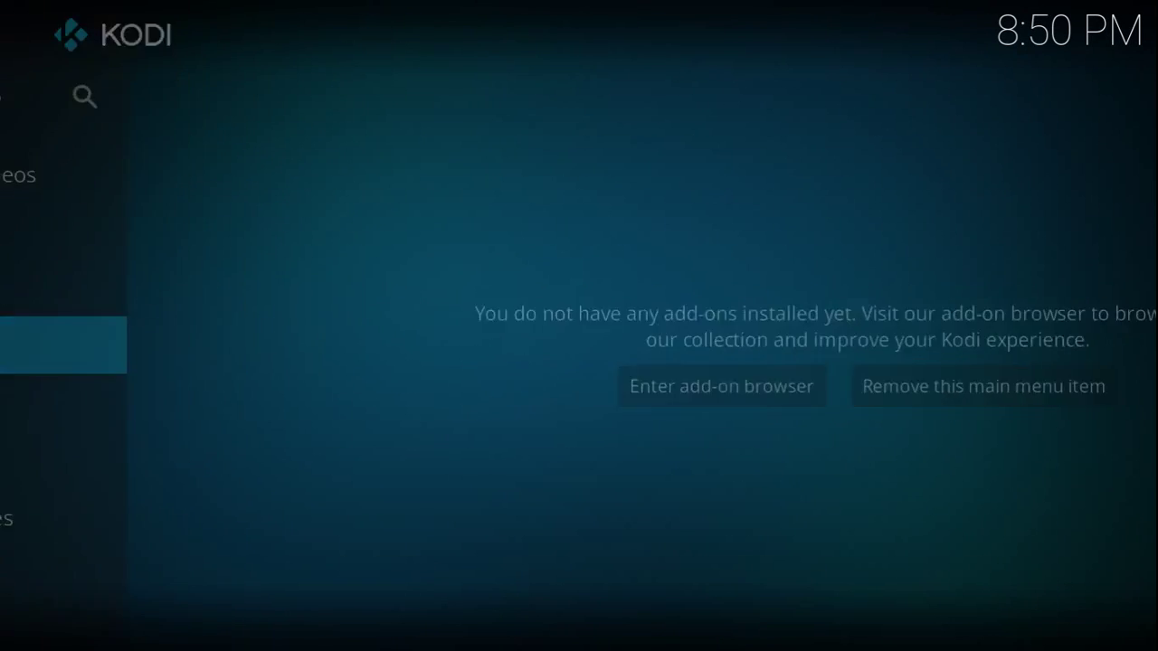
key(Up)
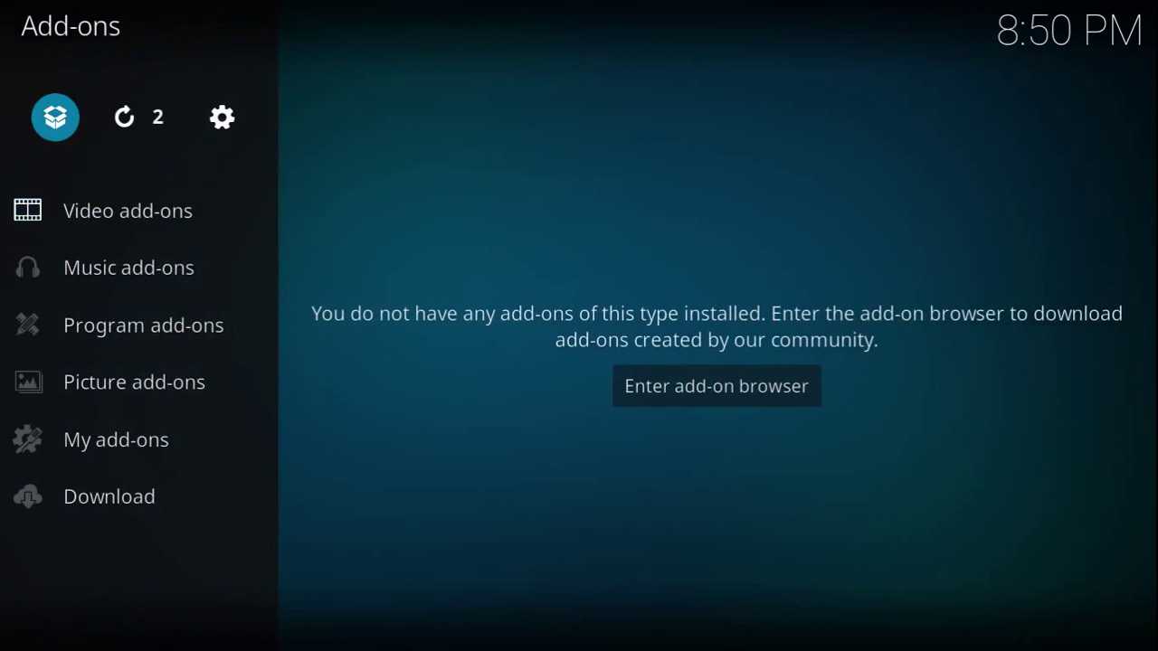
key(Return)
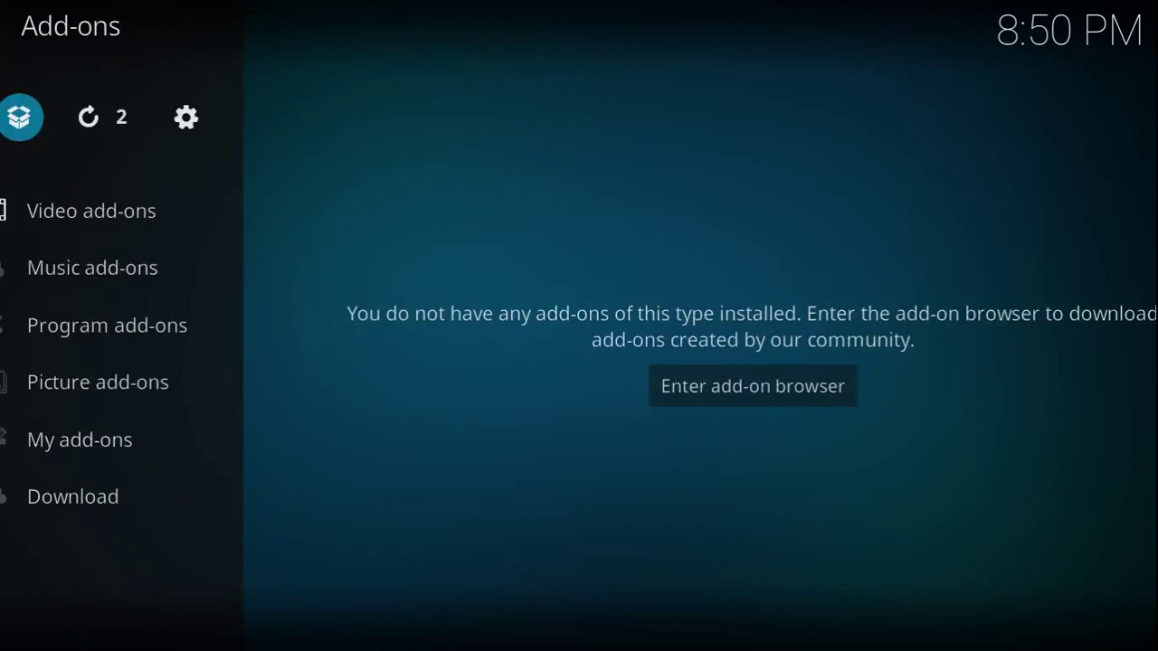
key(Down)
key(Down)
key(Down)
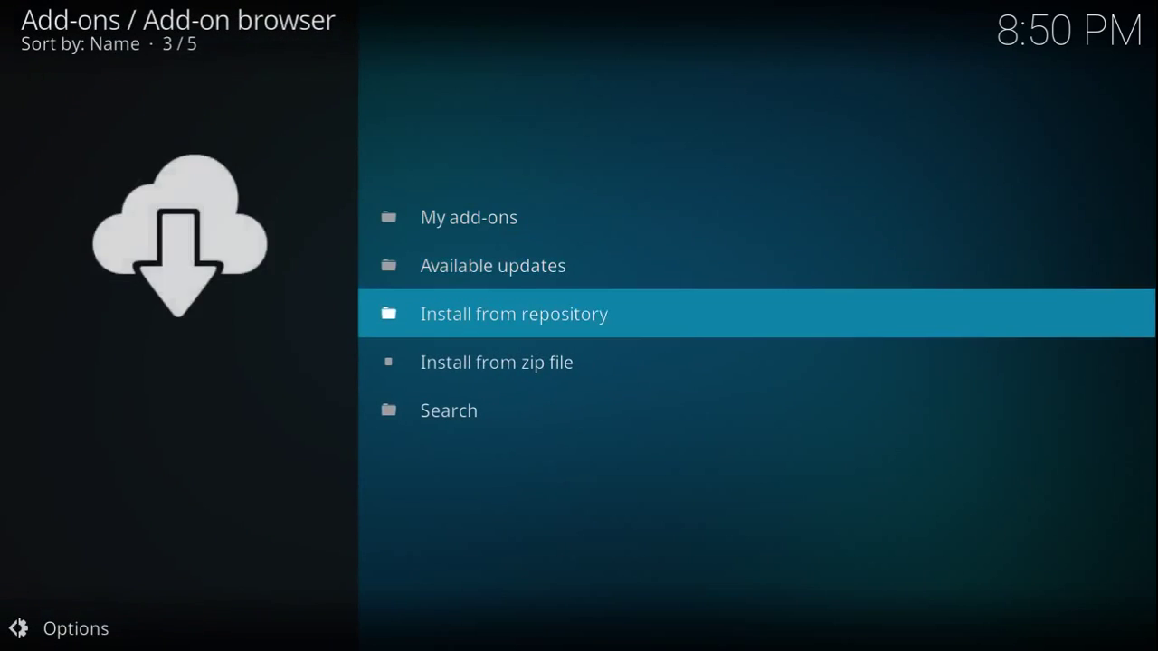
key(Return)
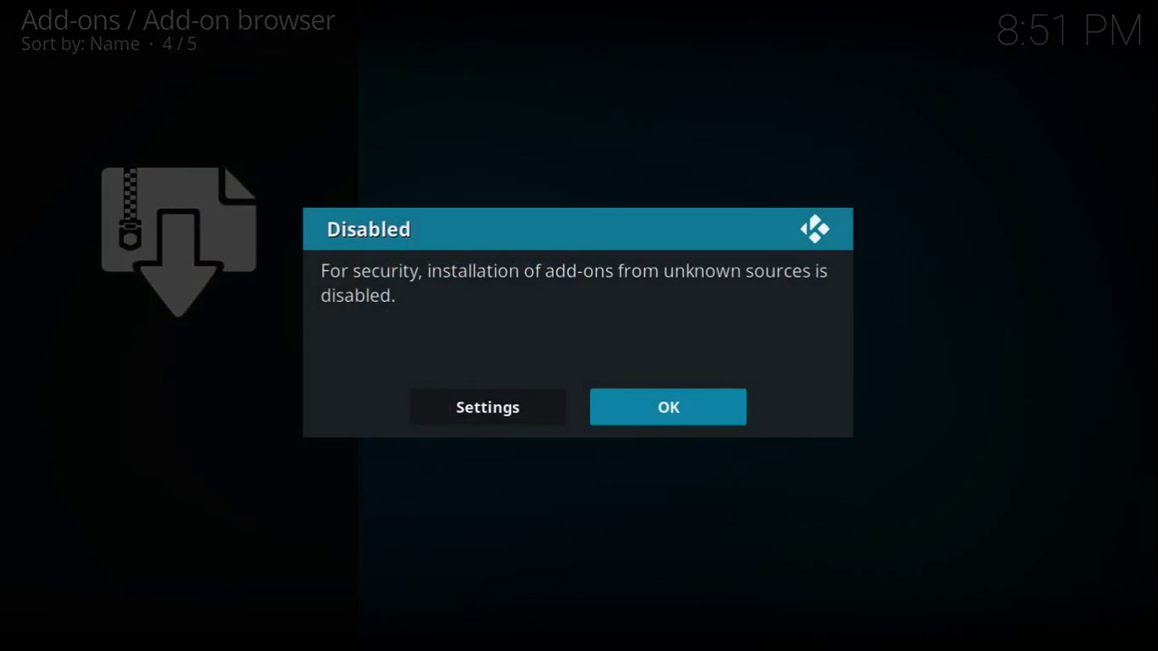
Switch to the add-on settings and turn on Unknown sources, accepting the risk warning
key(Left)
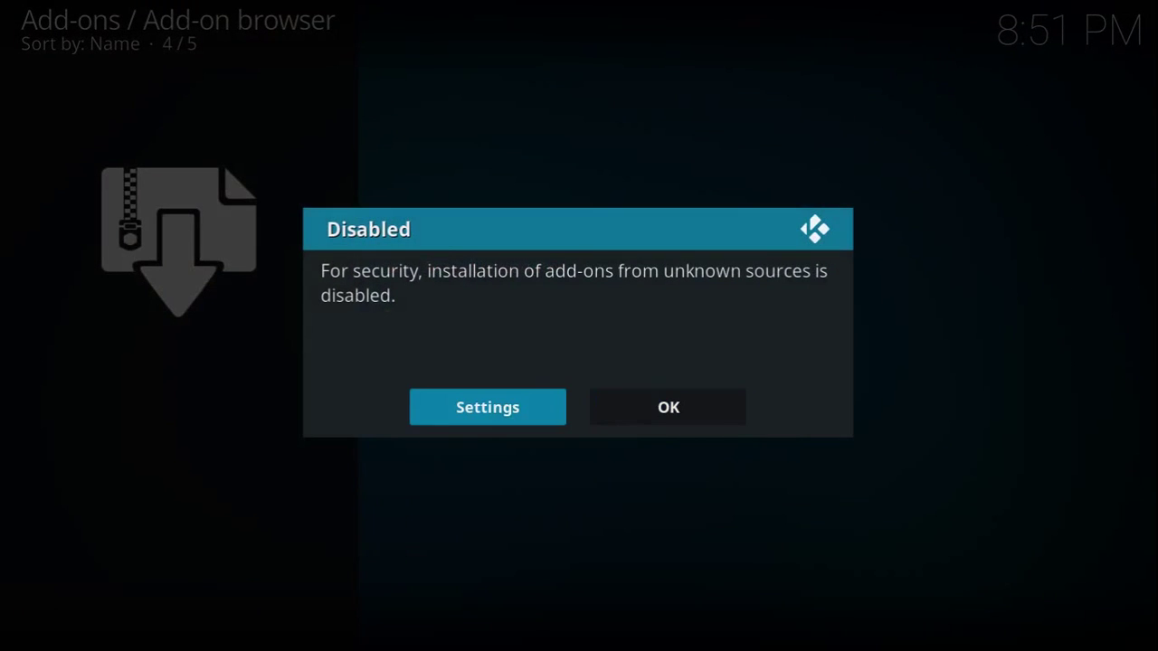
key(Return)
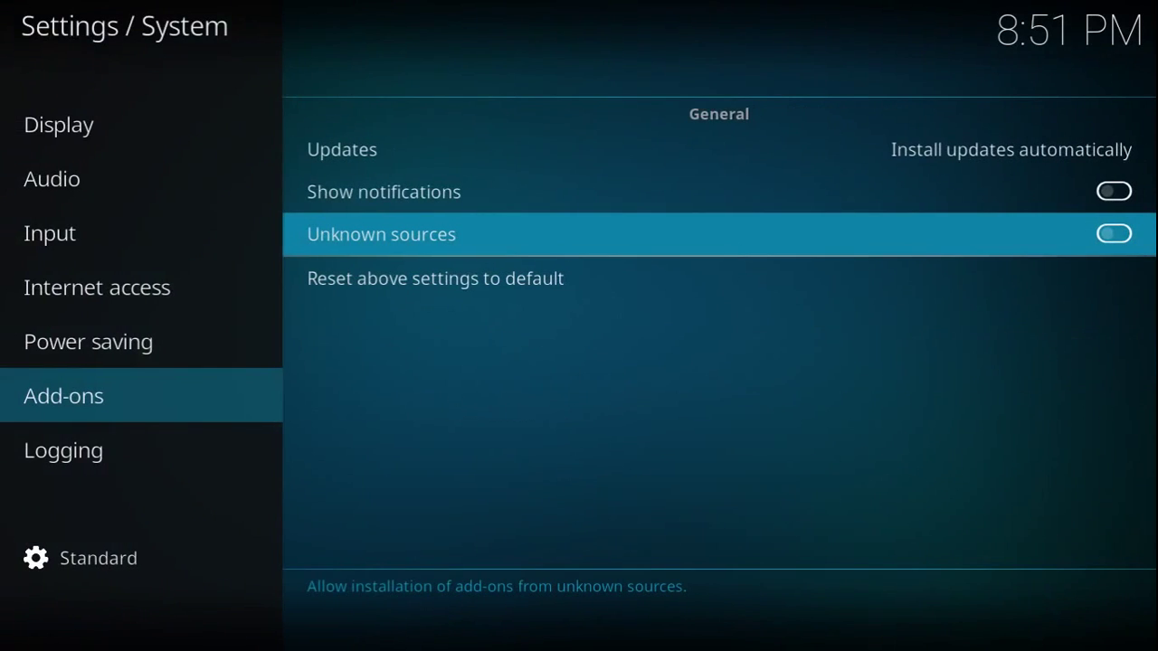
key(Return)
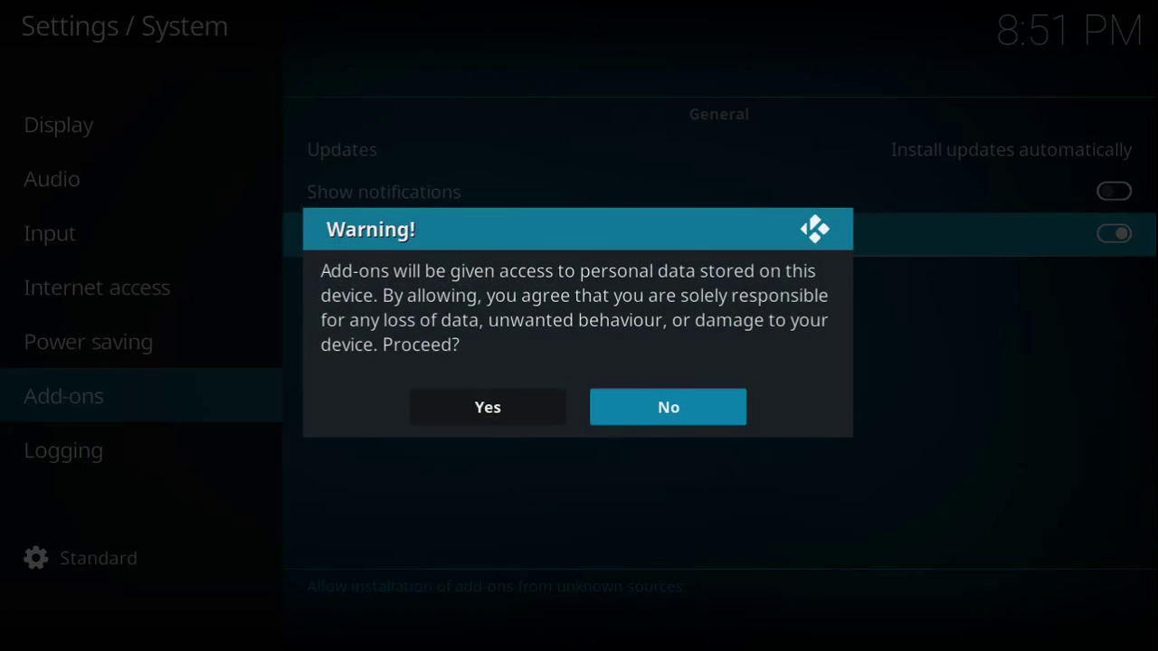
key(Left)
key(Return)
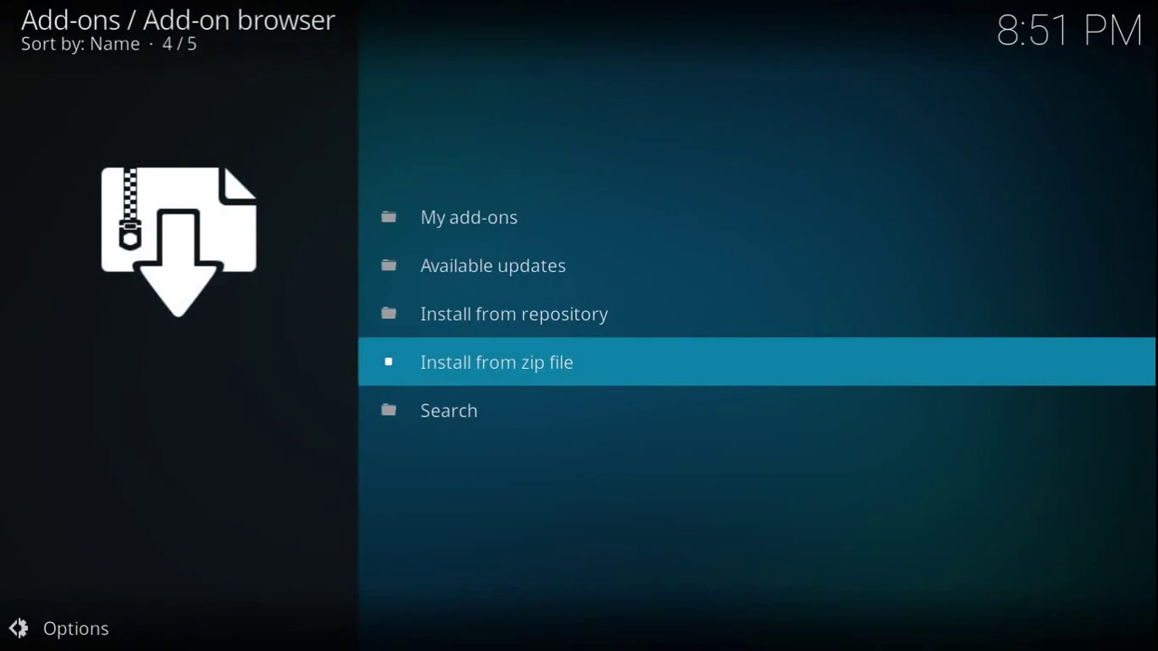
Install plugin.program.diggzwizard-2.3.zip from the w.zip source and continue past the first-run settings
key(Return)
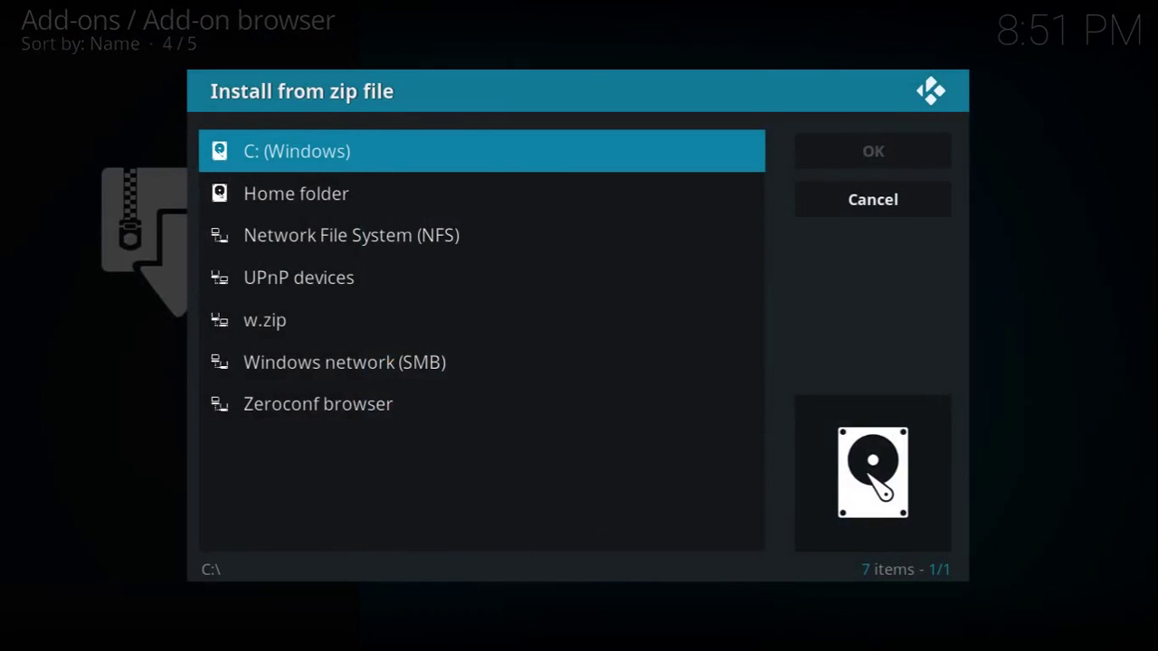
key(Down)
key(Down)
key(Down)
key(Down)
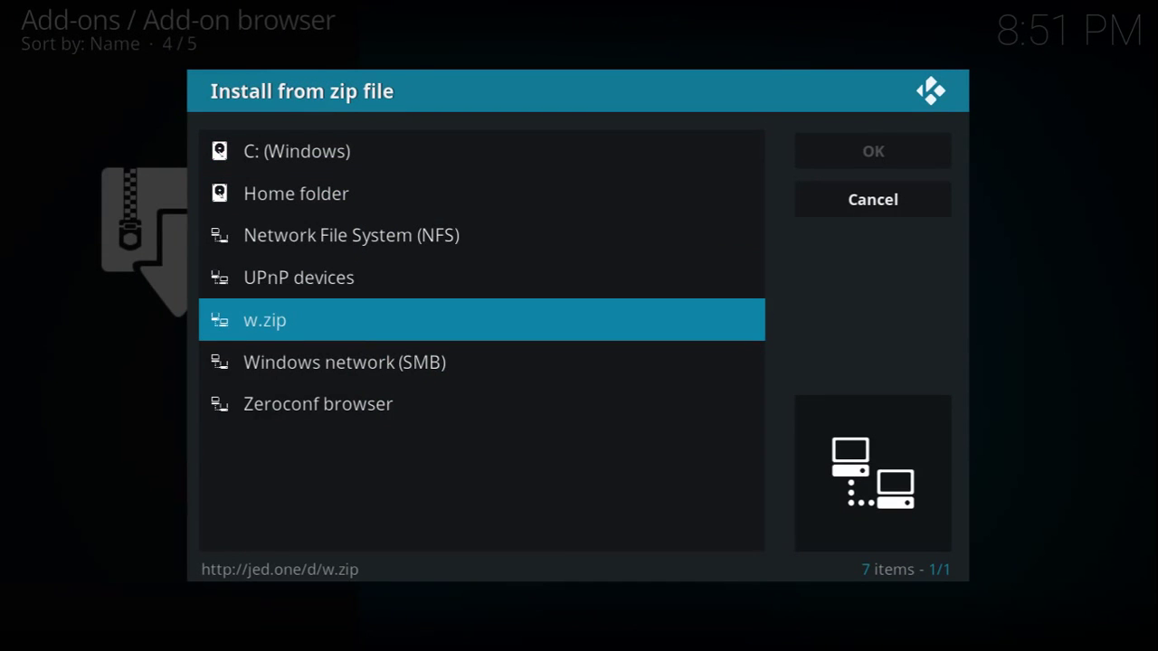
key(Return)
key(Down)
key(Down)
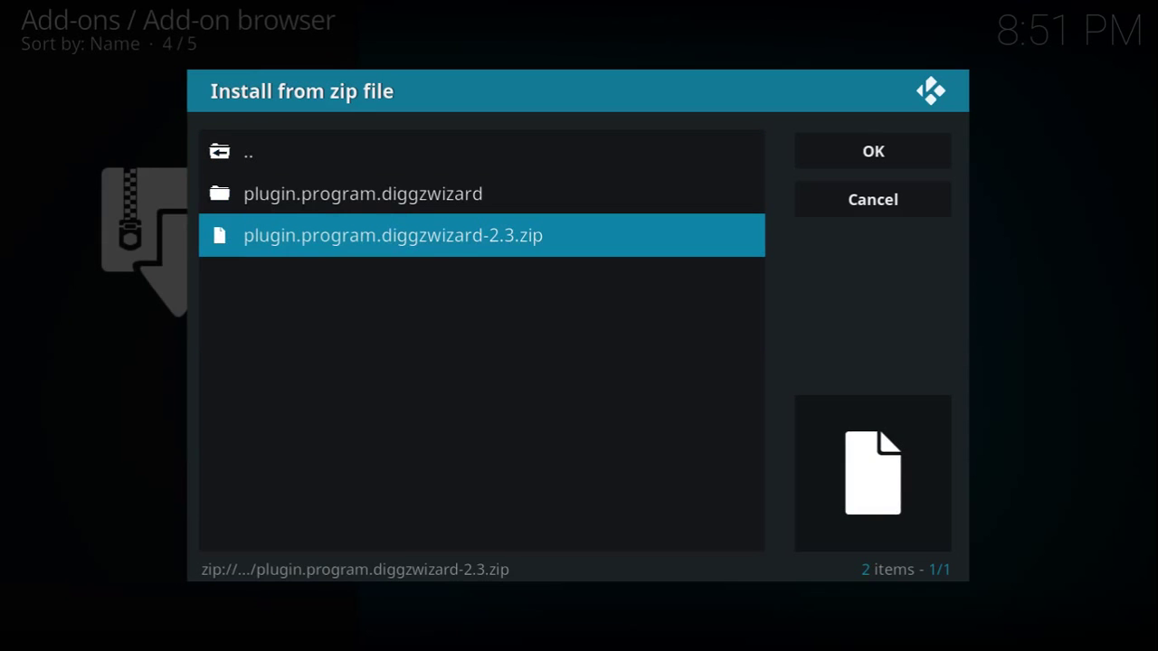
key(Return)
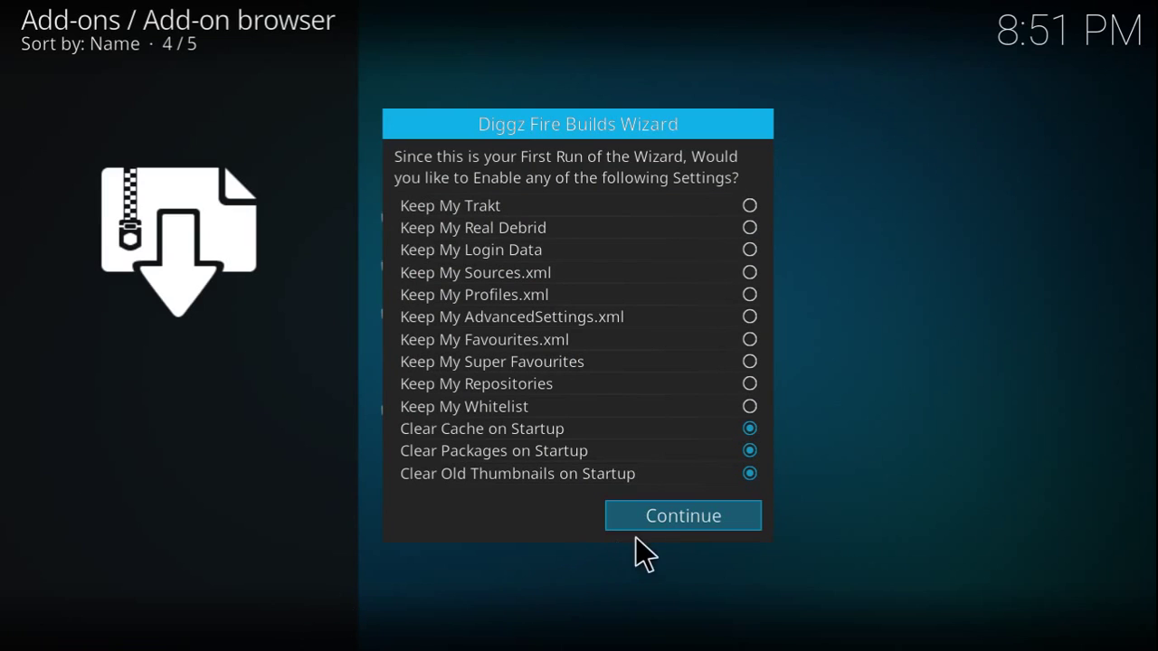
click(669, 517)
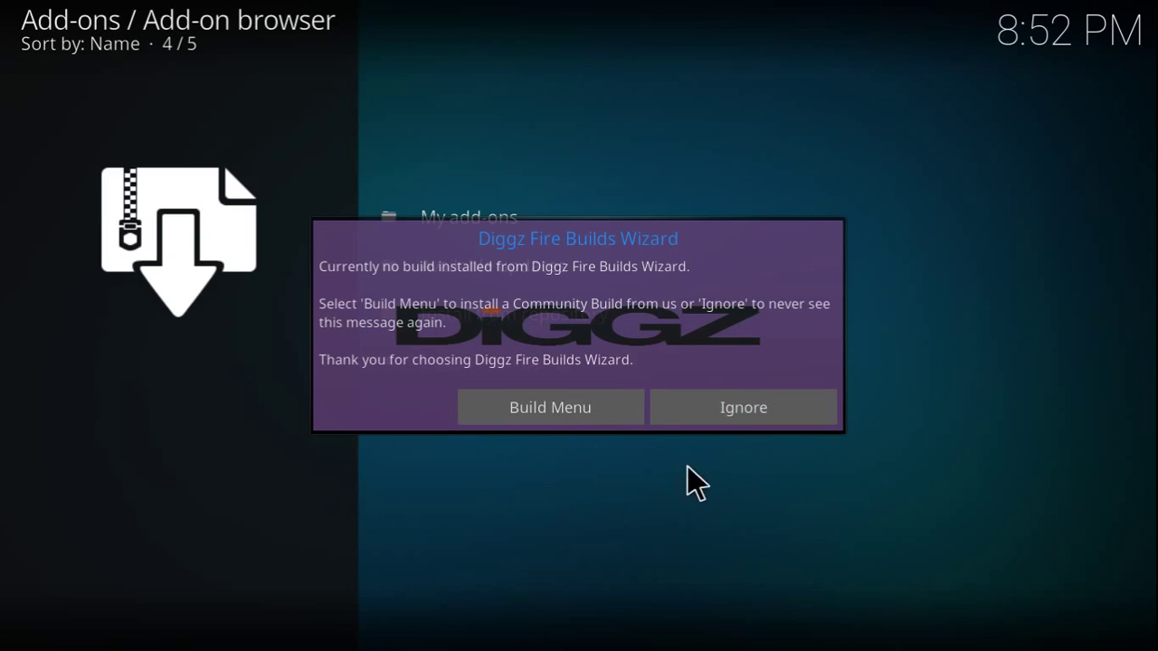
Dismiss the build prompt and return from the add-on browser to the Kodi home menu
click(733, 415)
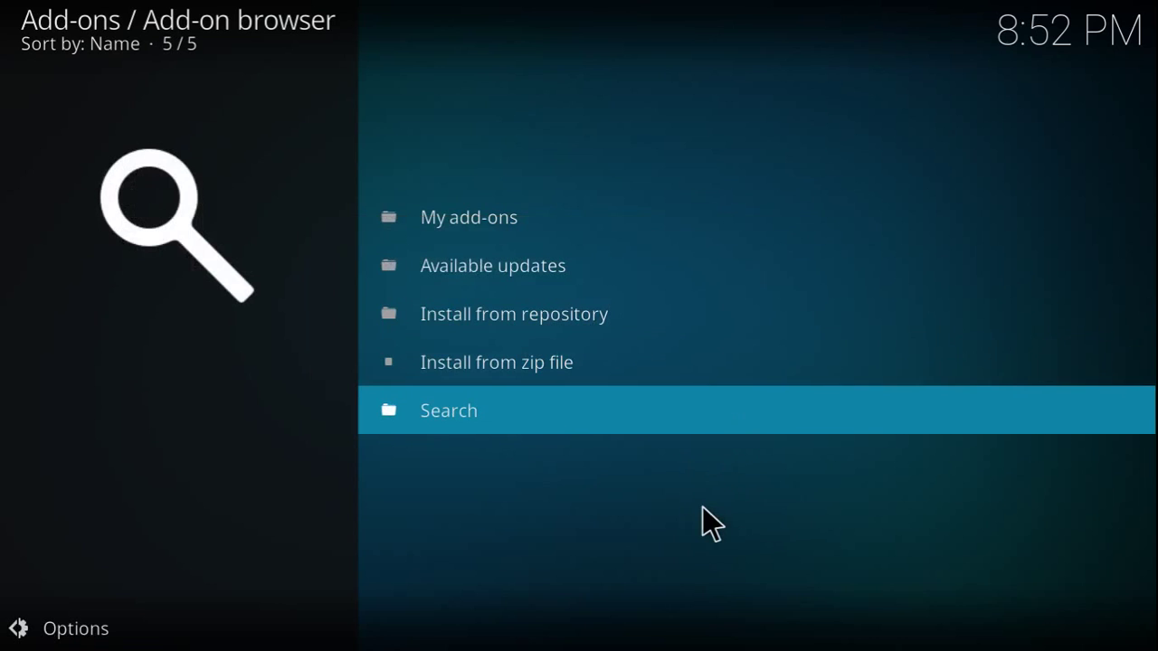
key(BackSpace)
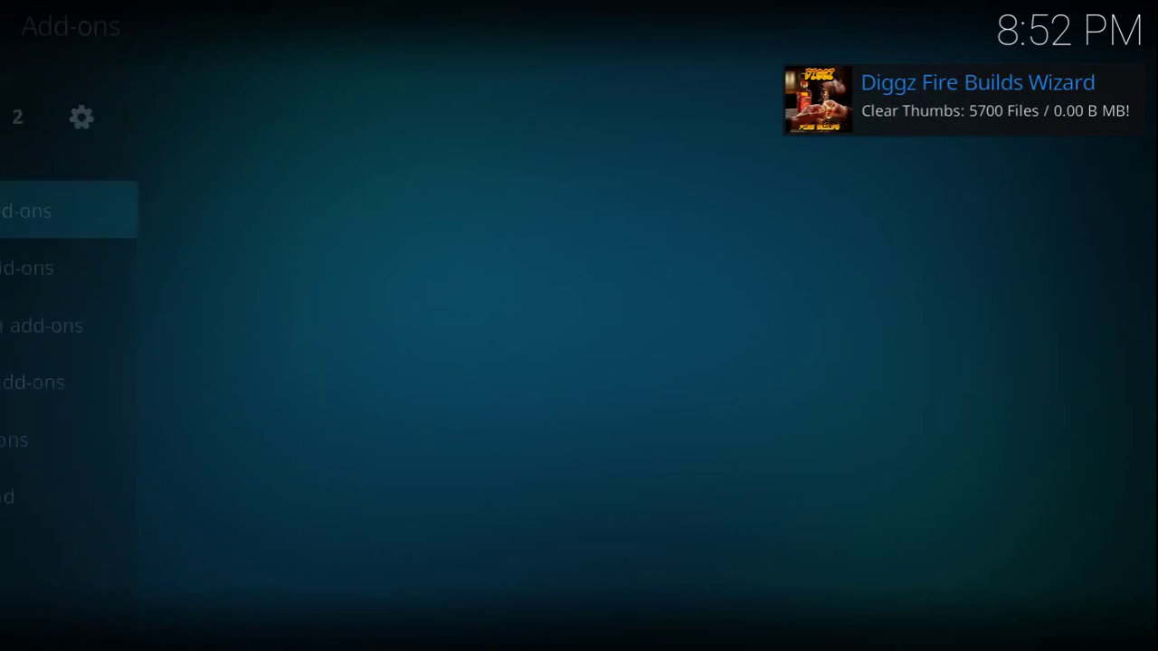
key(BackSpace)
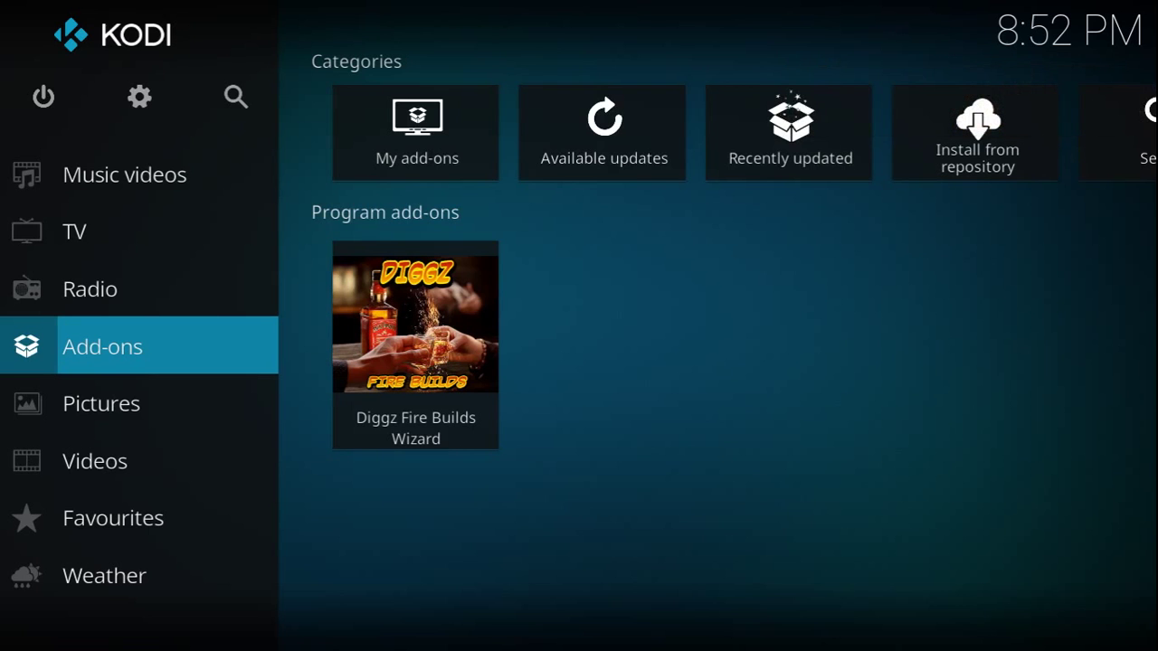
Launch Diggz Fire Builds Wizard, open its Builds list and highlight [17.1] Diggz X1 Beta testing (v0.1)
key(Right)
key(Down)
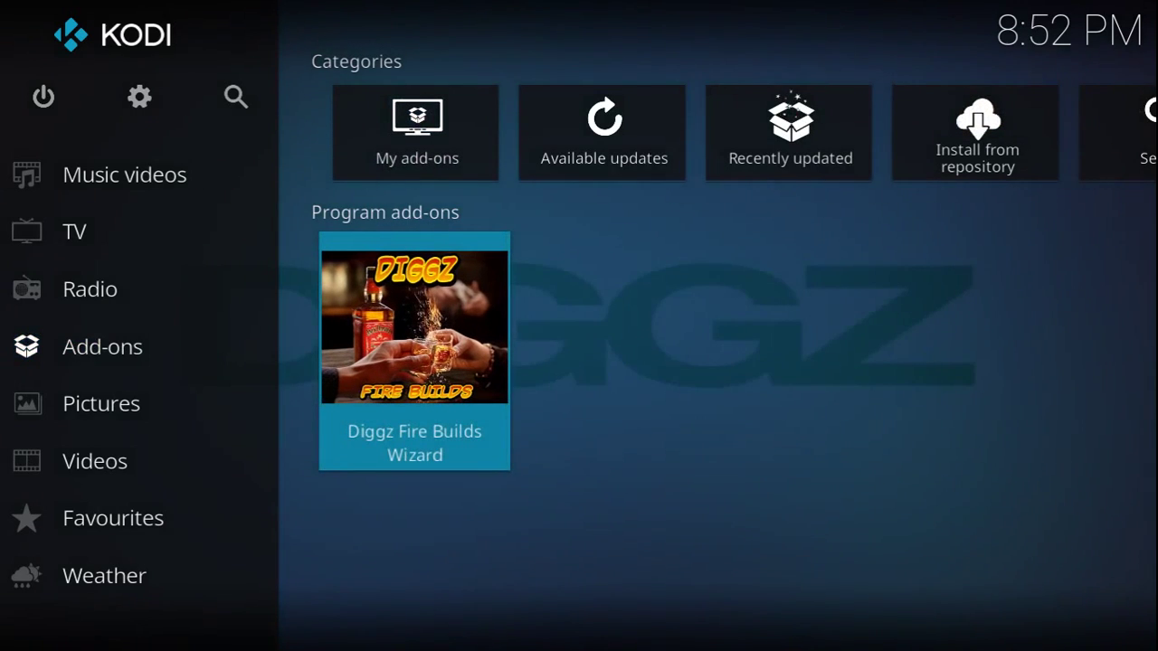
key(Return)
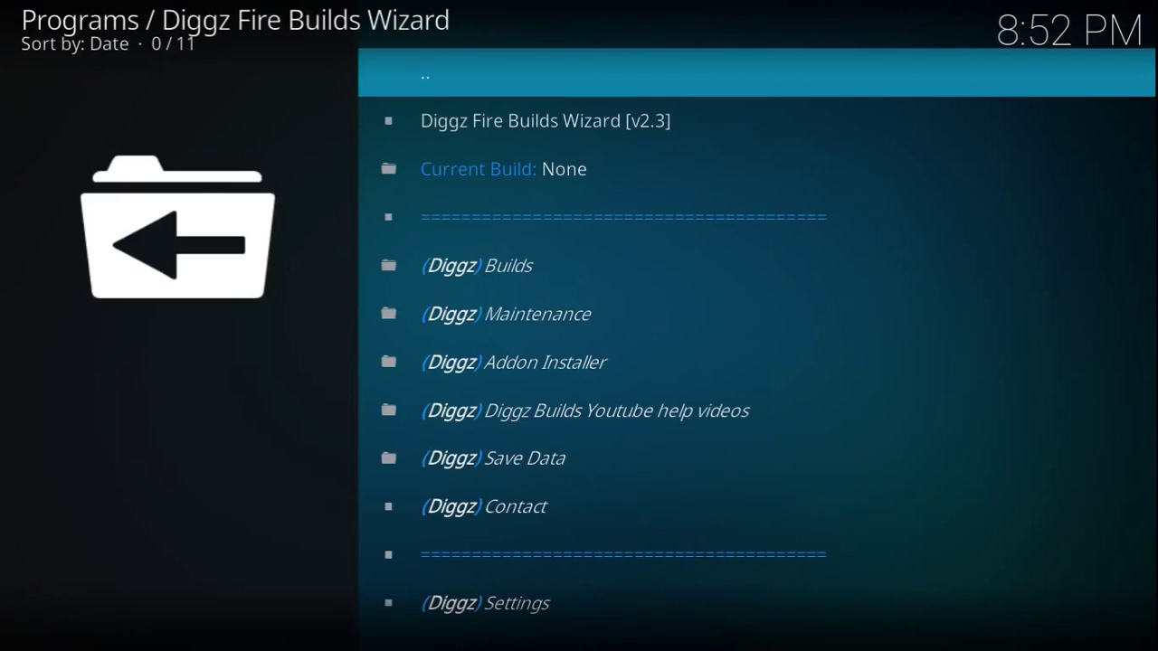
key(Down)
key(Down)
key(Down)
key(Down)
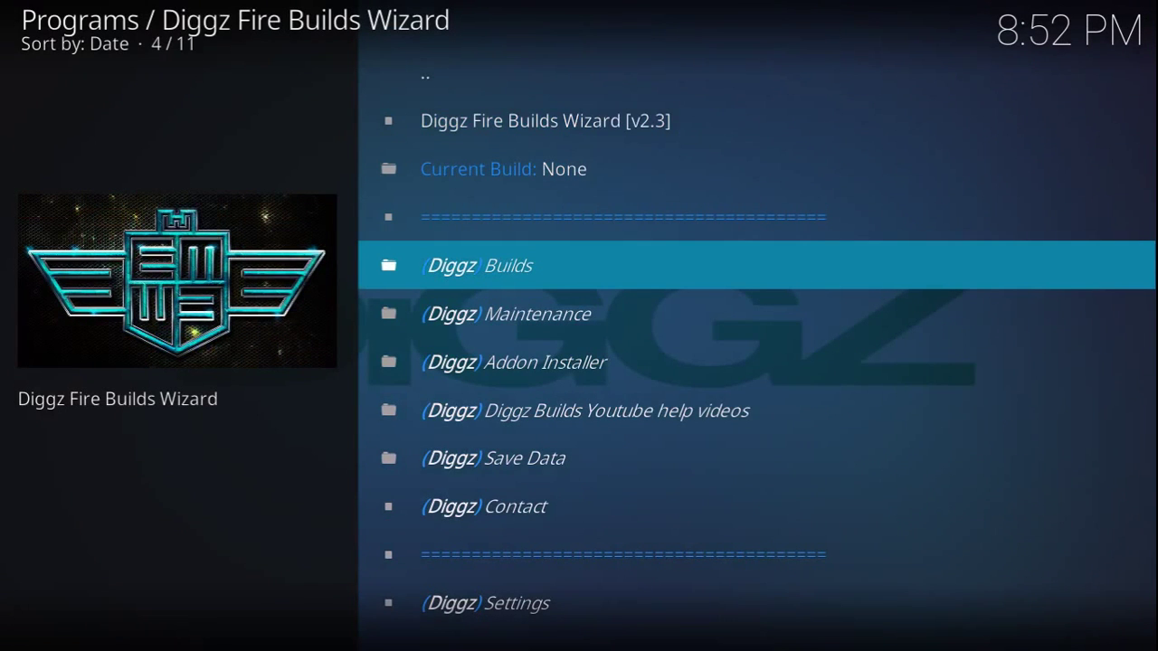
key(Return)
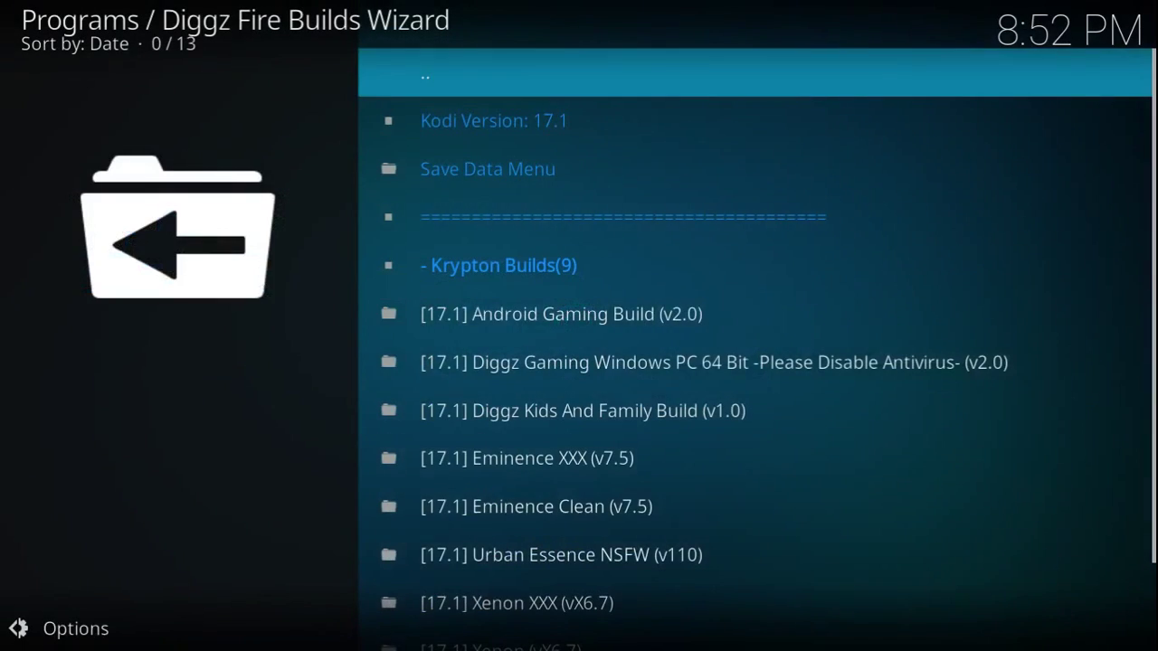
key(Down)
key(Down)
key(Down)
key(Down)
key(Down)
key(Down)
key(Down)
key(Down)
key(Down)
key(Down)
key(Down)
key(Down)
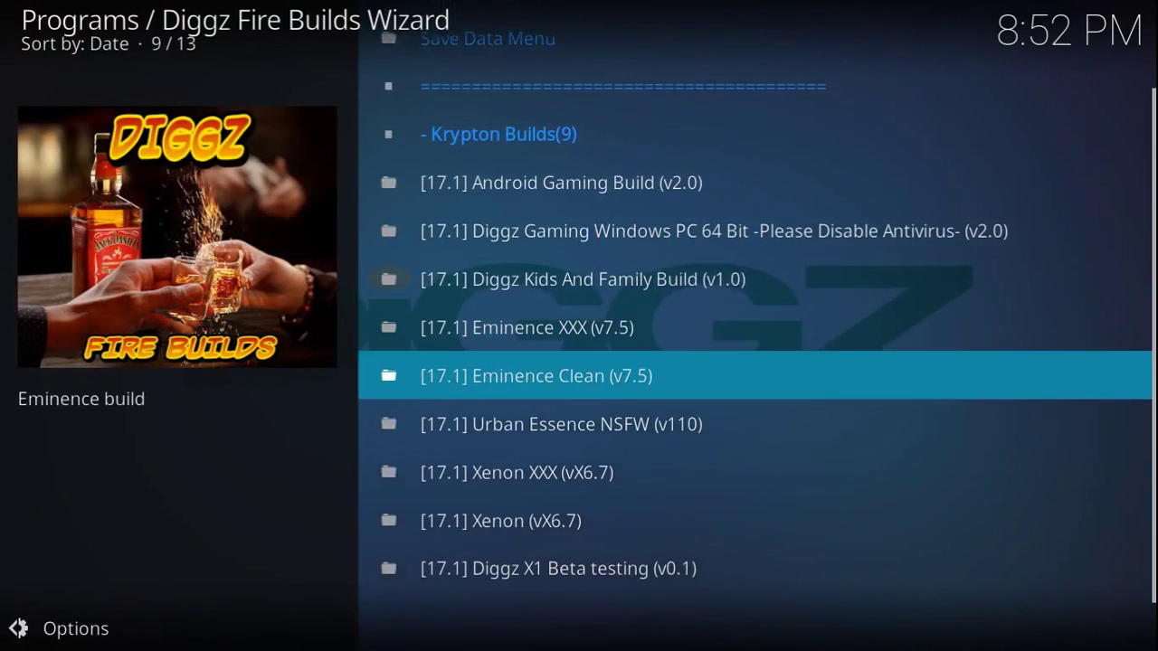
key(Down)
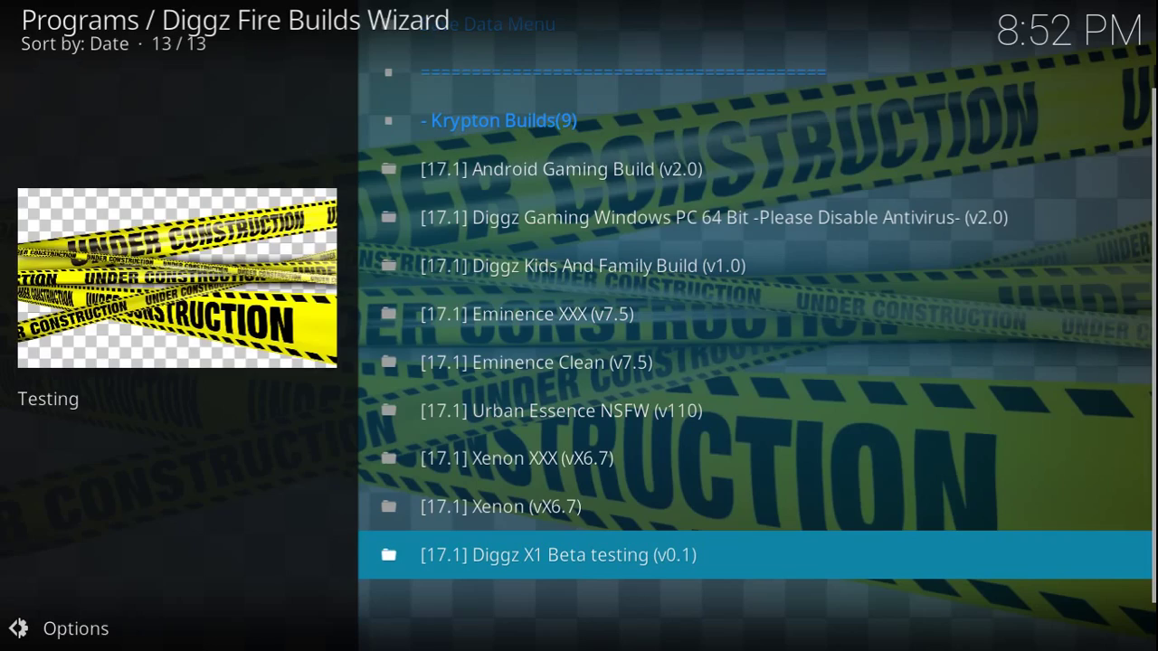
On the Diggz X1 Beta testing (v0.1) page, choose Standard Install and confirm with Yes, Install
key(Return)
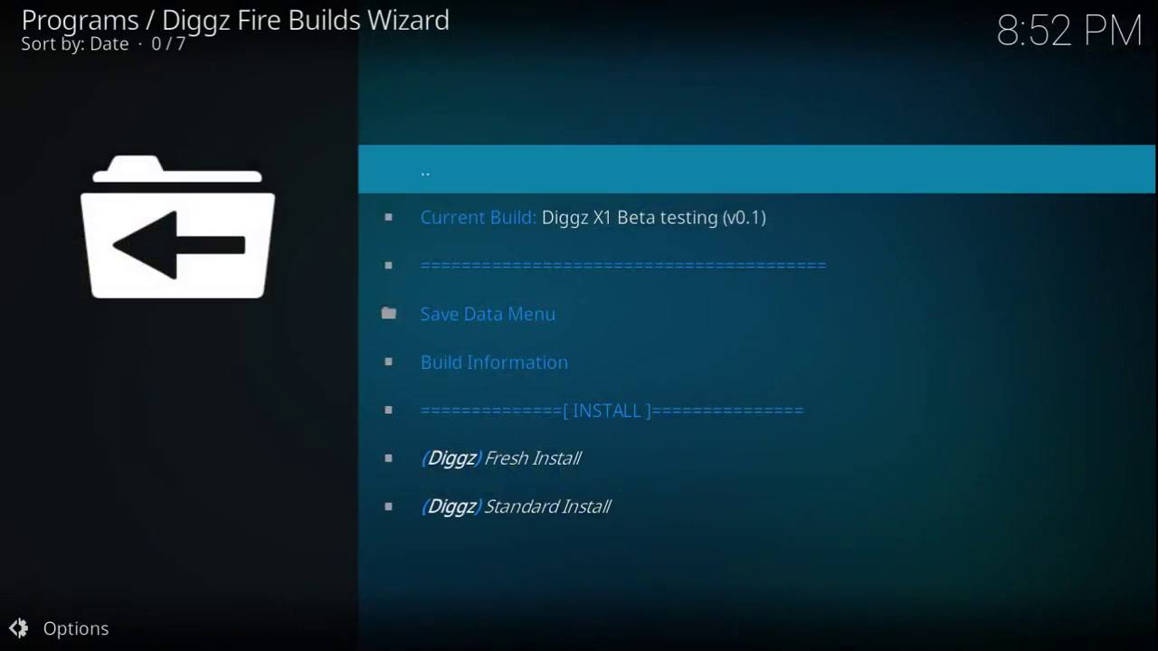
key(Down)
key(Down)
key(Down)
key(Down)
key(Down)
key(Down)
key(Down)
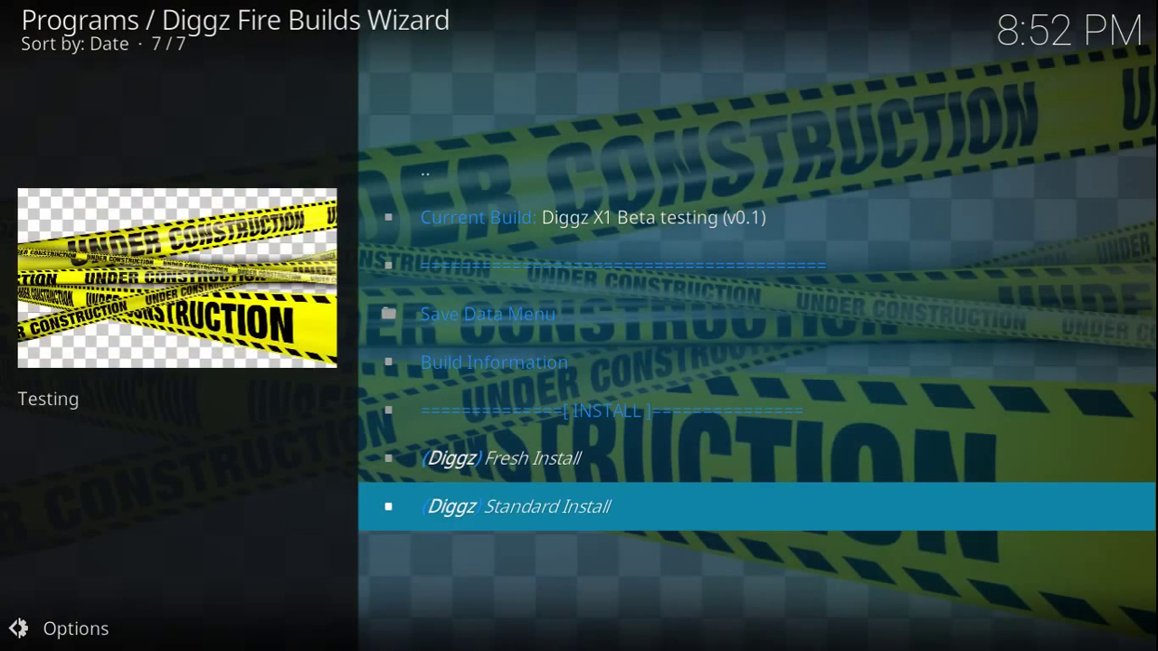
key(Return)
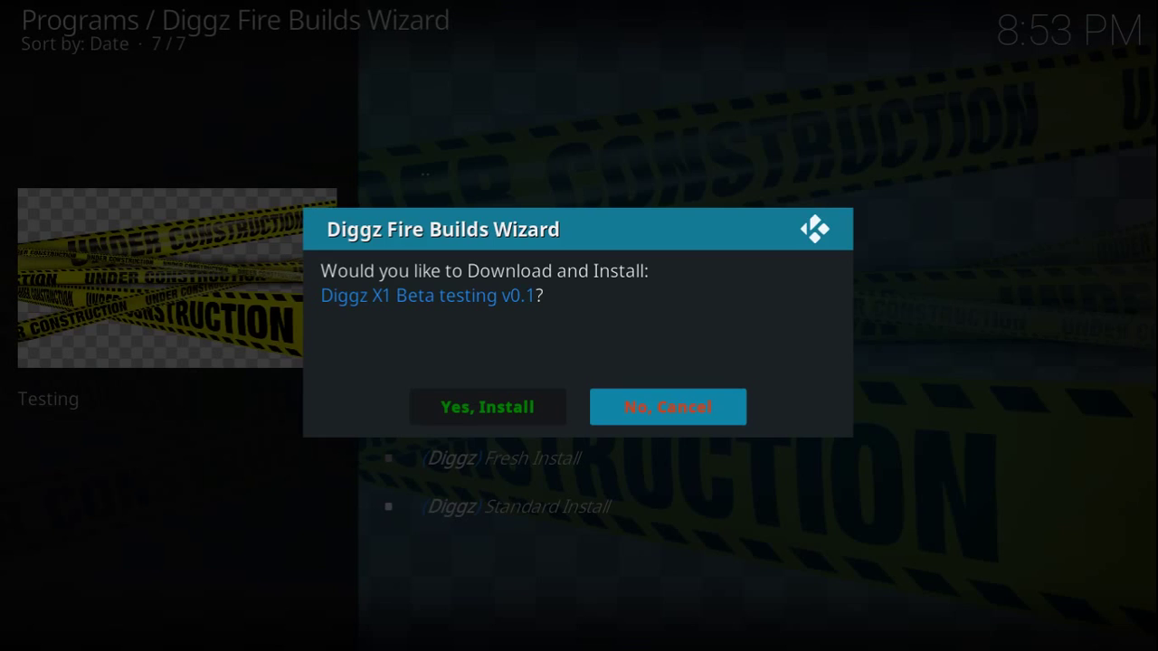
key(Left)
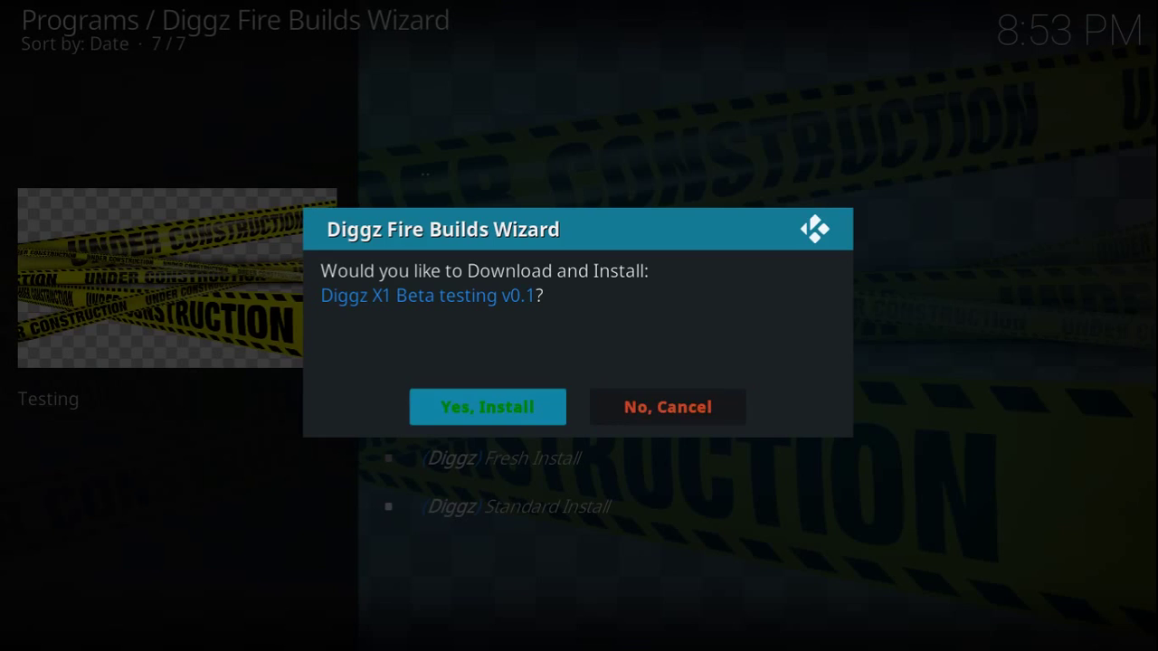
key(Return)
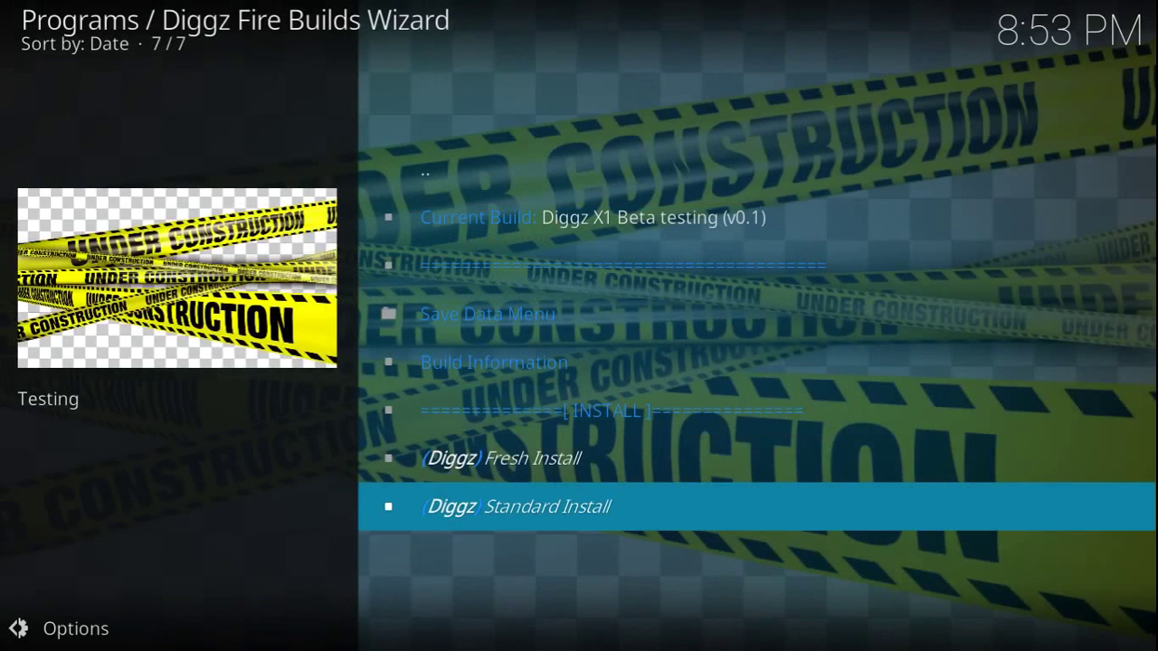